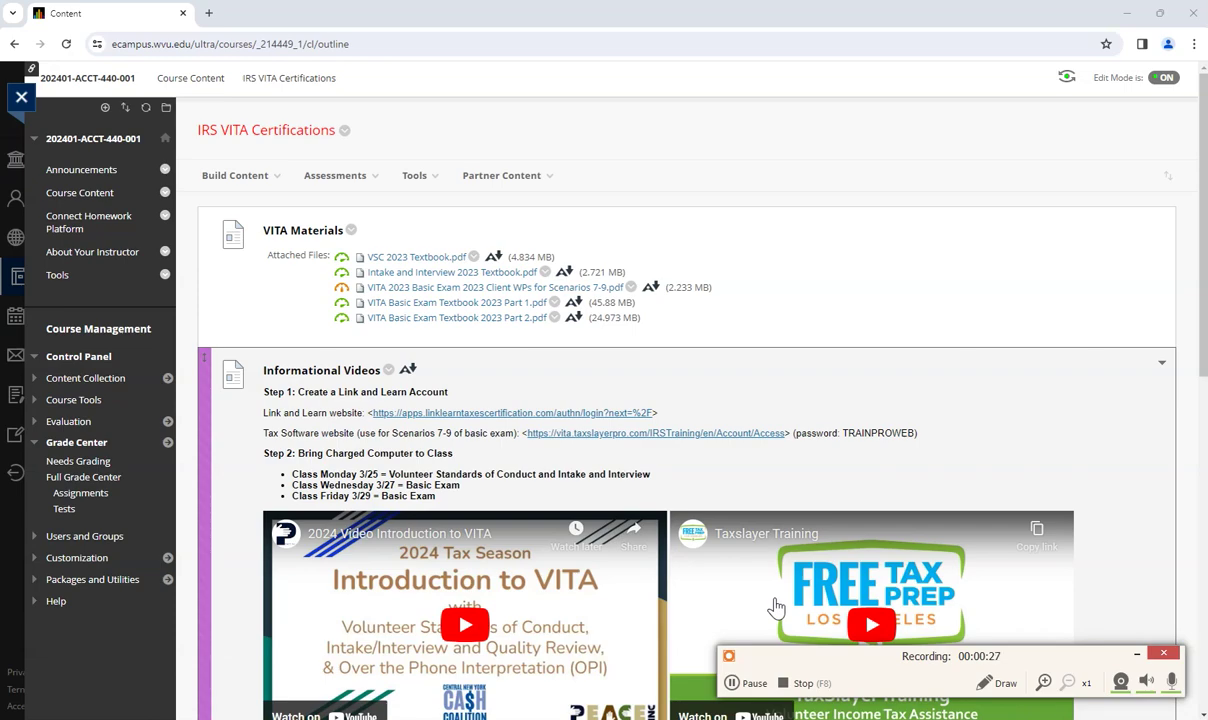
# Step: Look over the IRS VITA Certifications page and open the VITA 2023 Basic Exam client workpapers PDF for Scenarios 7-9
pyautogui.scroll(-8, 600, 520)
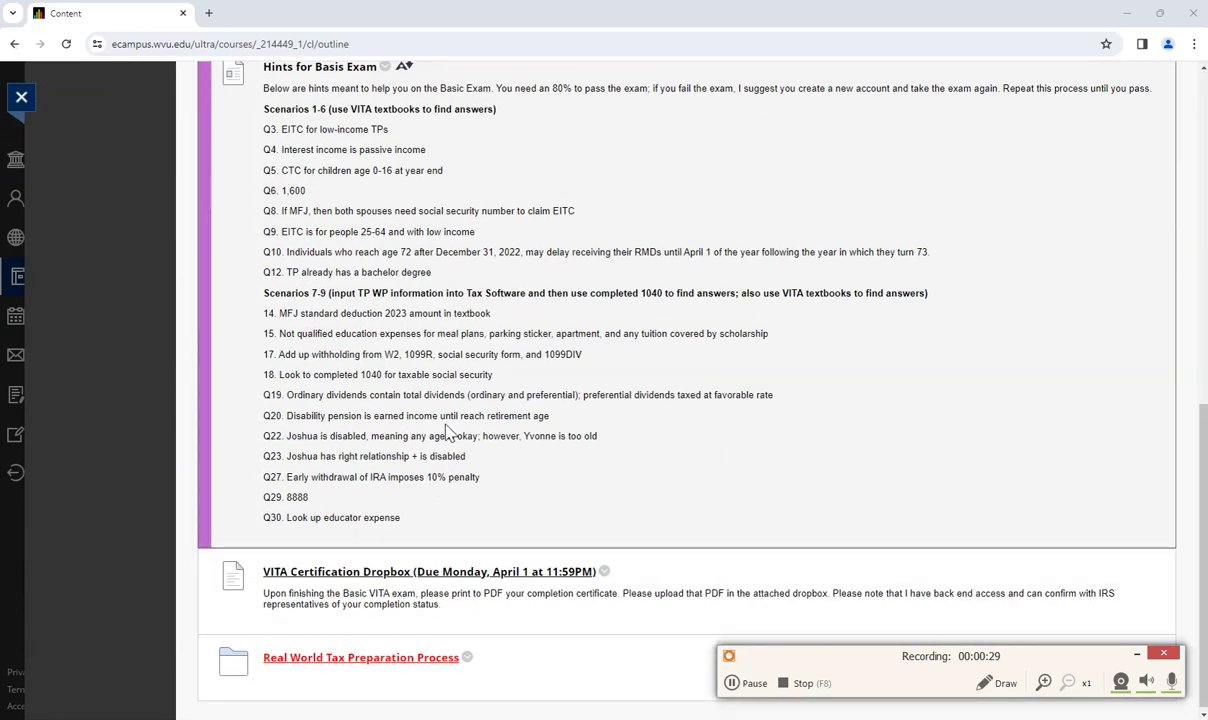
pyautogui.scroll(5, 499, 453)
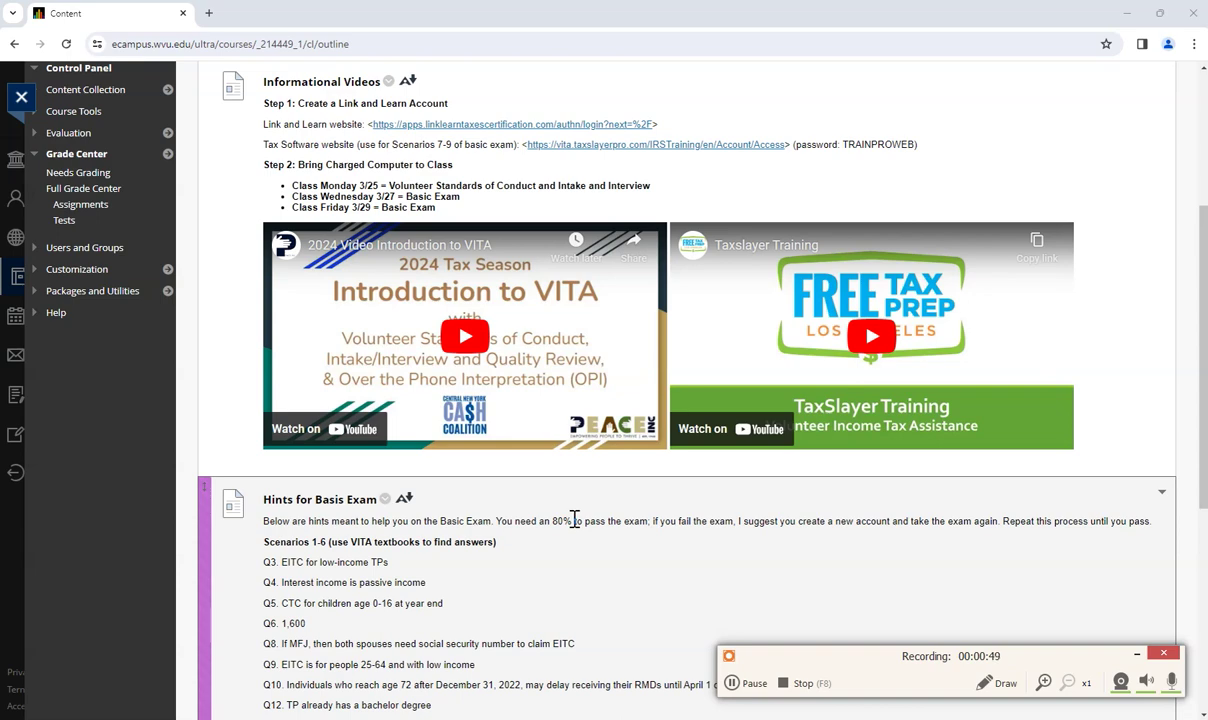
pyautogui.scroll(3, 570, 512)
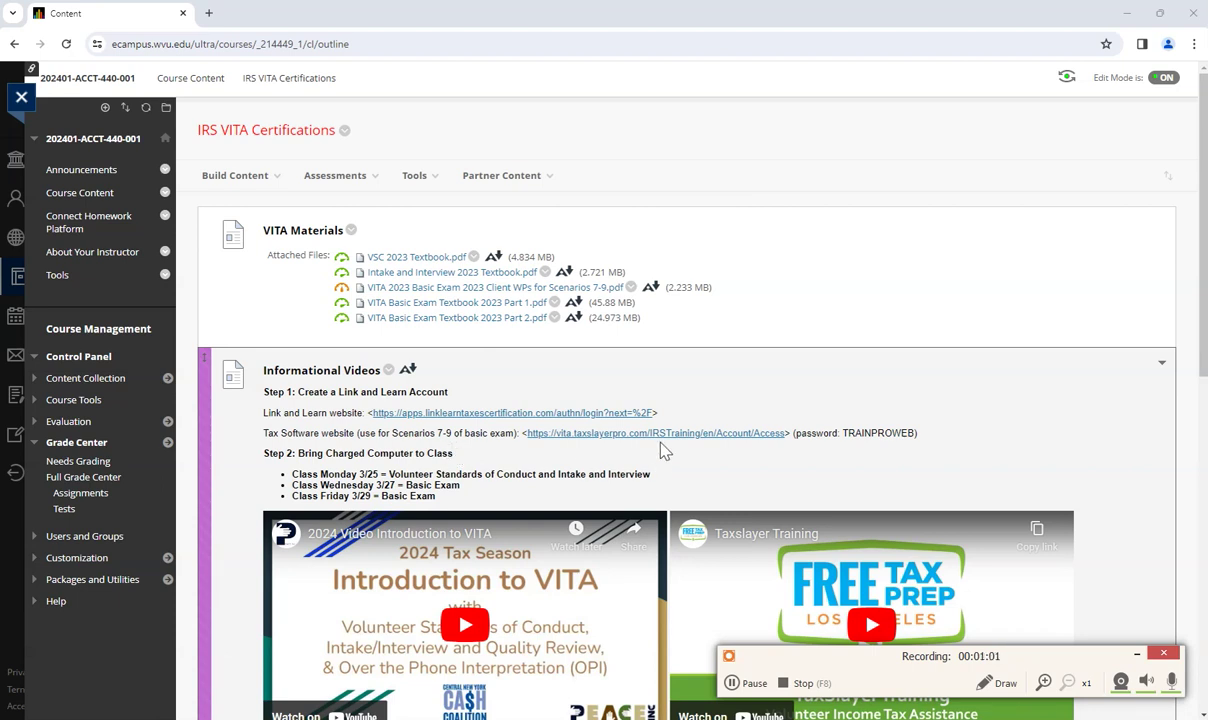
pyautogui.click(503, 288)
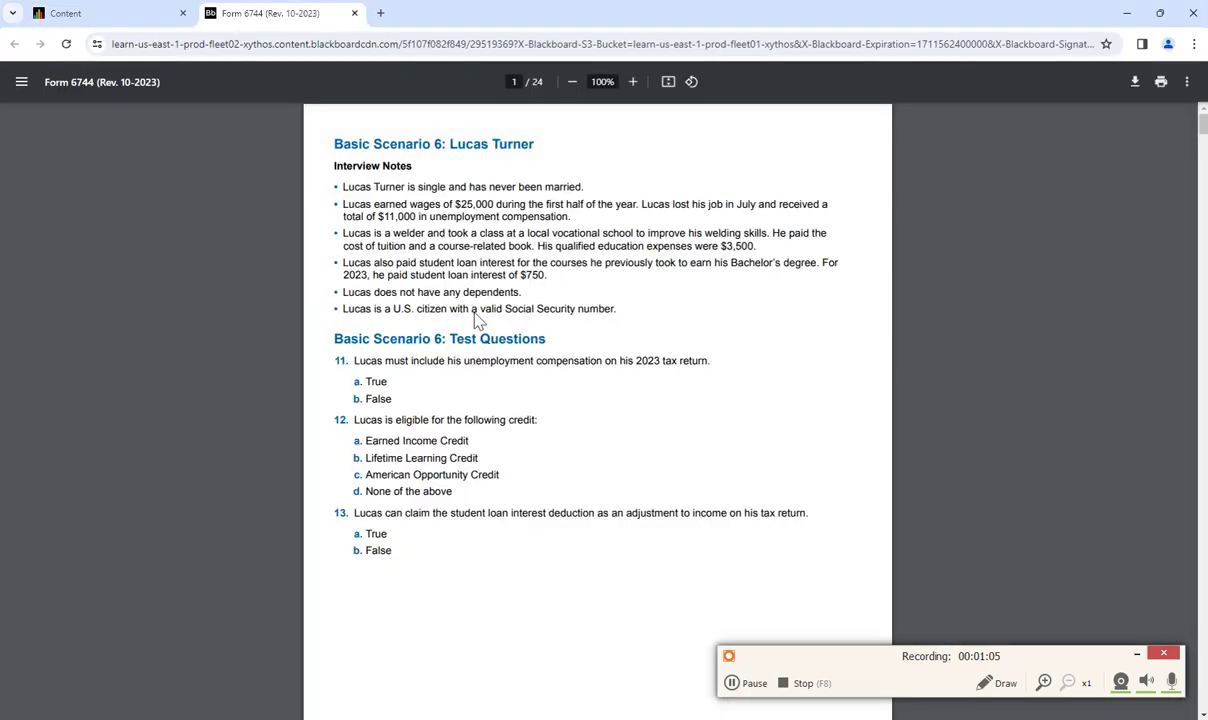
# Step: Examine the workpapers PDF from Basic Scenario 6 to the start of Scenario 8, including the Scenario 7 notes, forms and test questions
pyautogui.scroll(-8, 467, 314)
pyautogui.scroll(2, 418, 216)
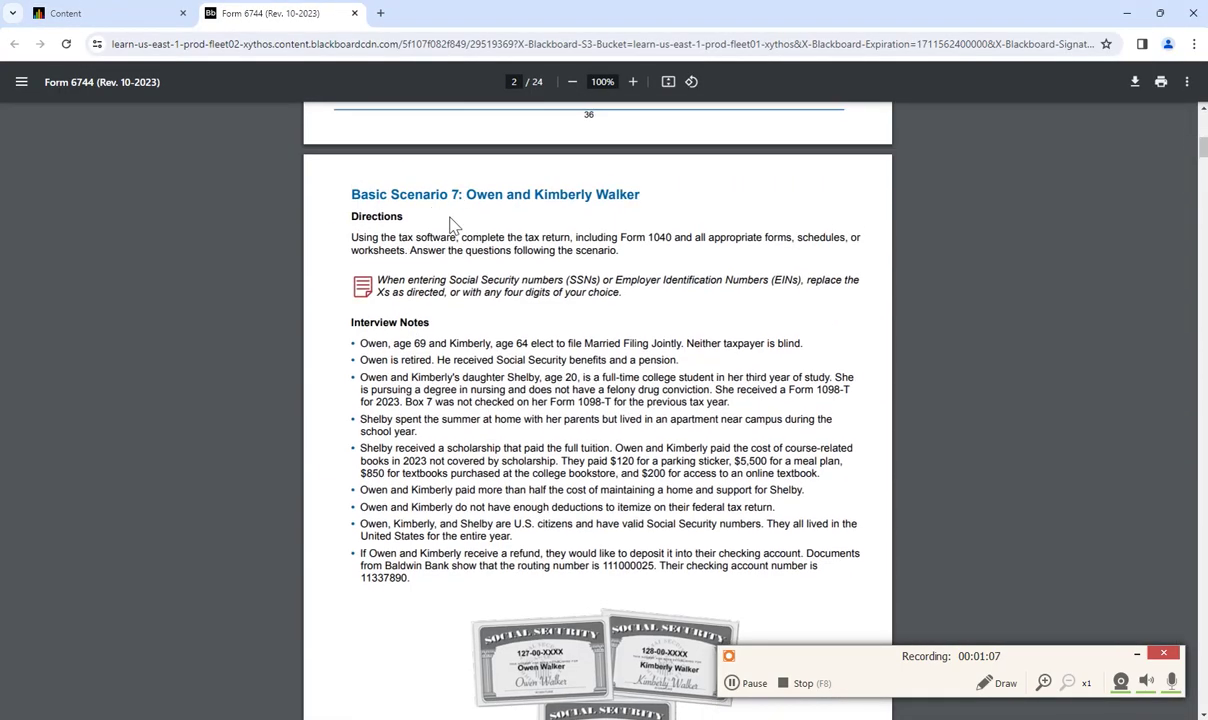
pyautogui.scroll(-20, 527, 467)
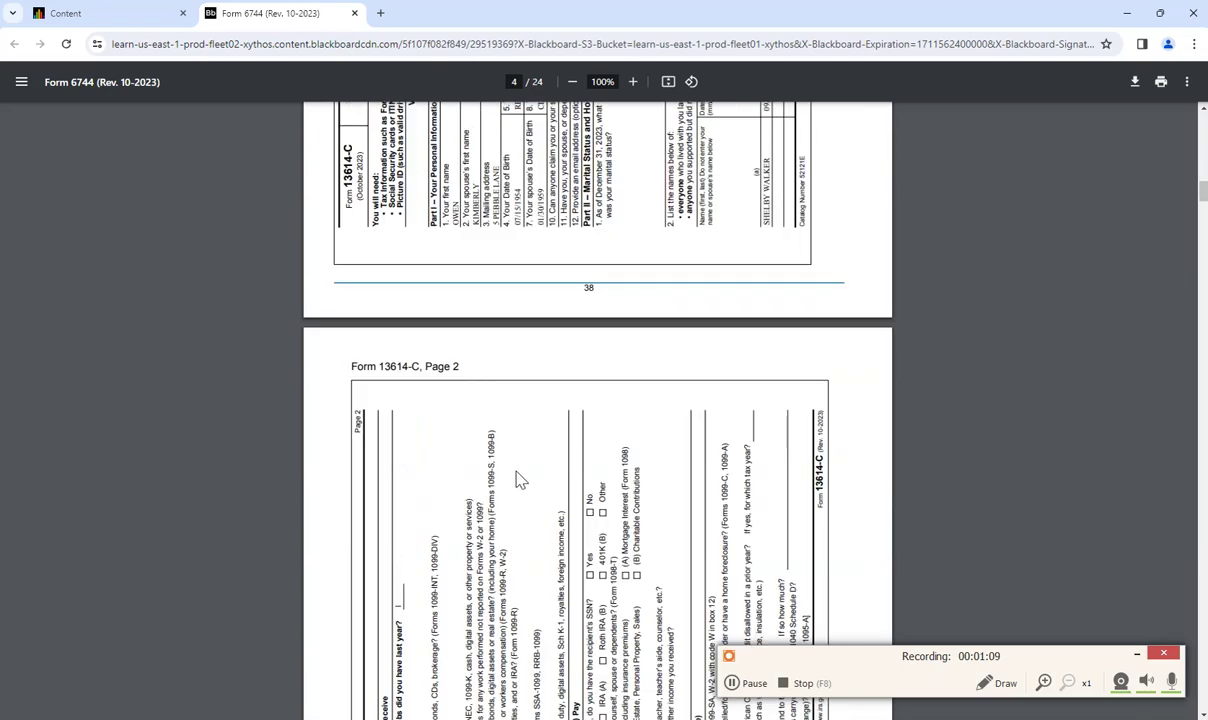
pyautogui.scroll(-20, 527, 476)
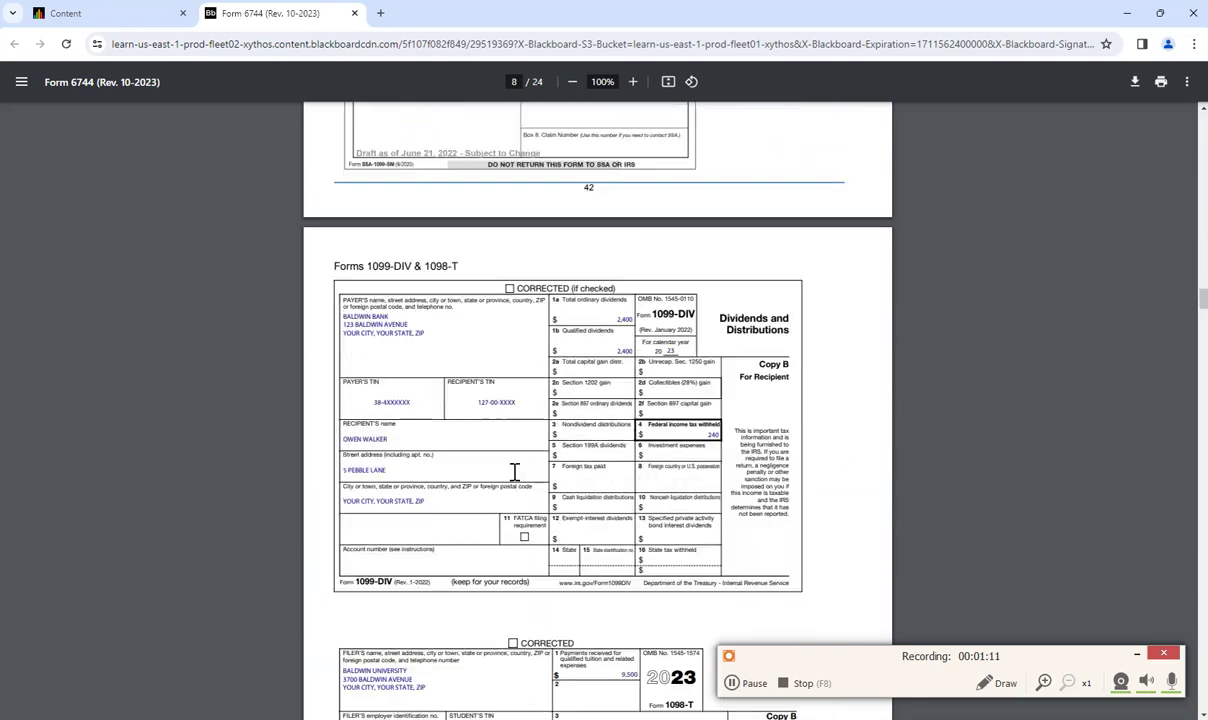
pyautogui.scroll(-8, 513, 476)
pyautogui.scroll(1, 500, 300)
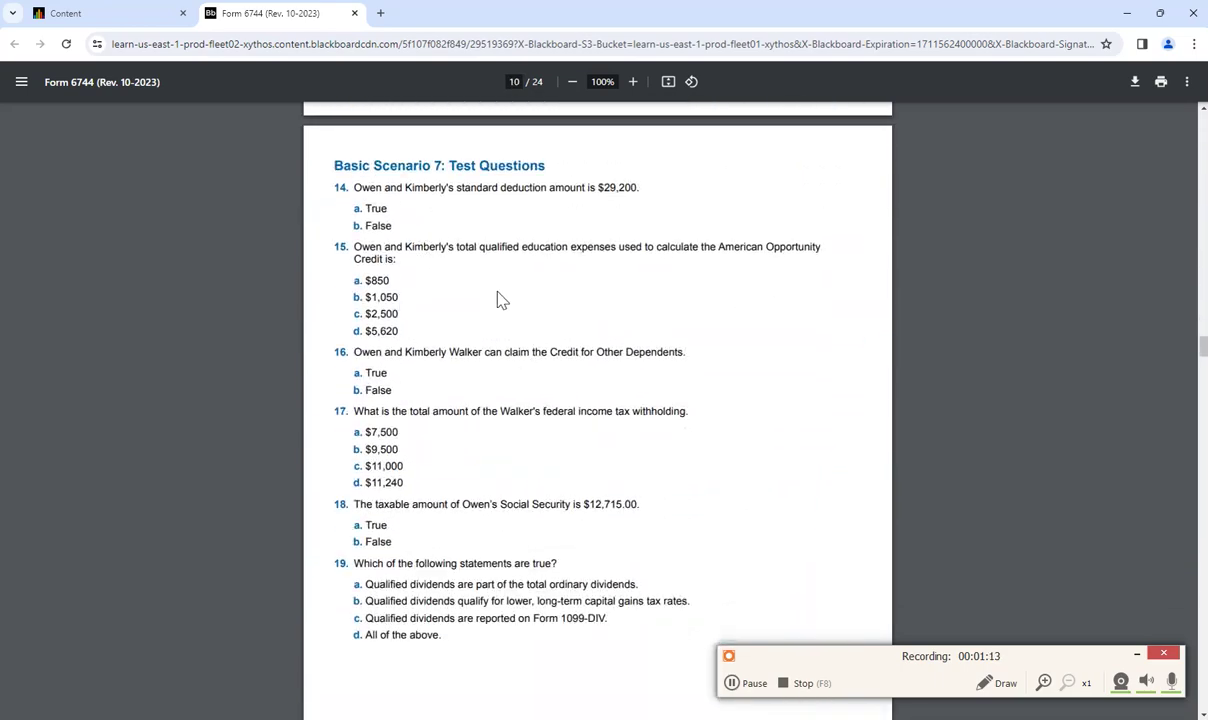
pyautogui.scroll(-6, 445, 410)
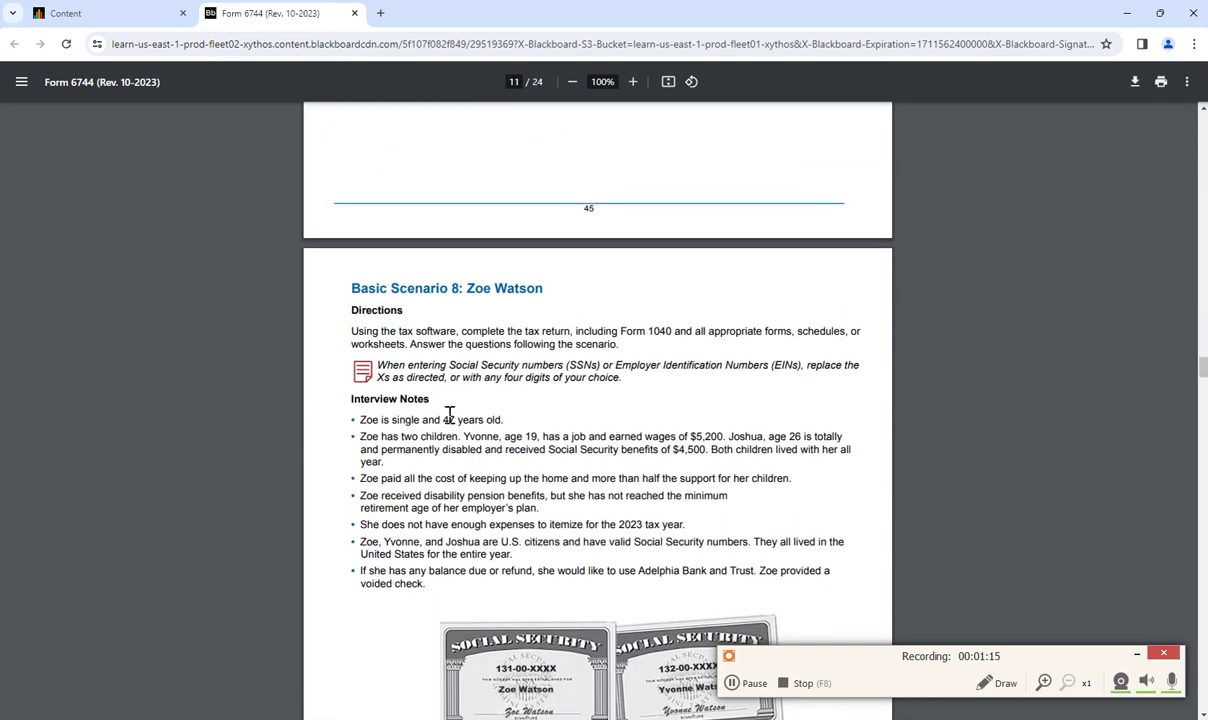
pyautogui.scroll(6, 495, 411)
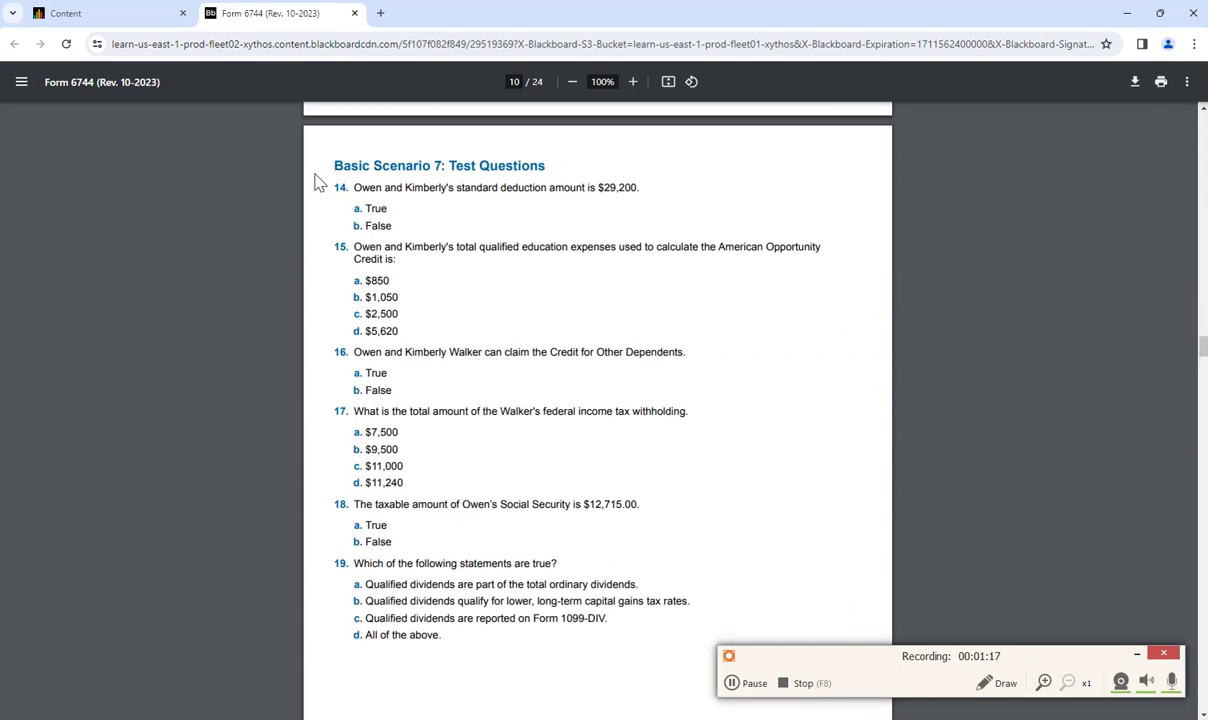
pyautogui.scroll(20, 495, 270)
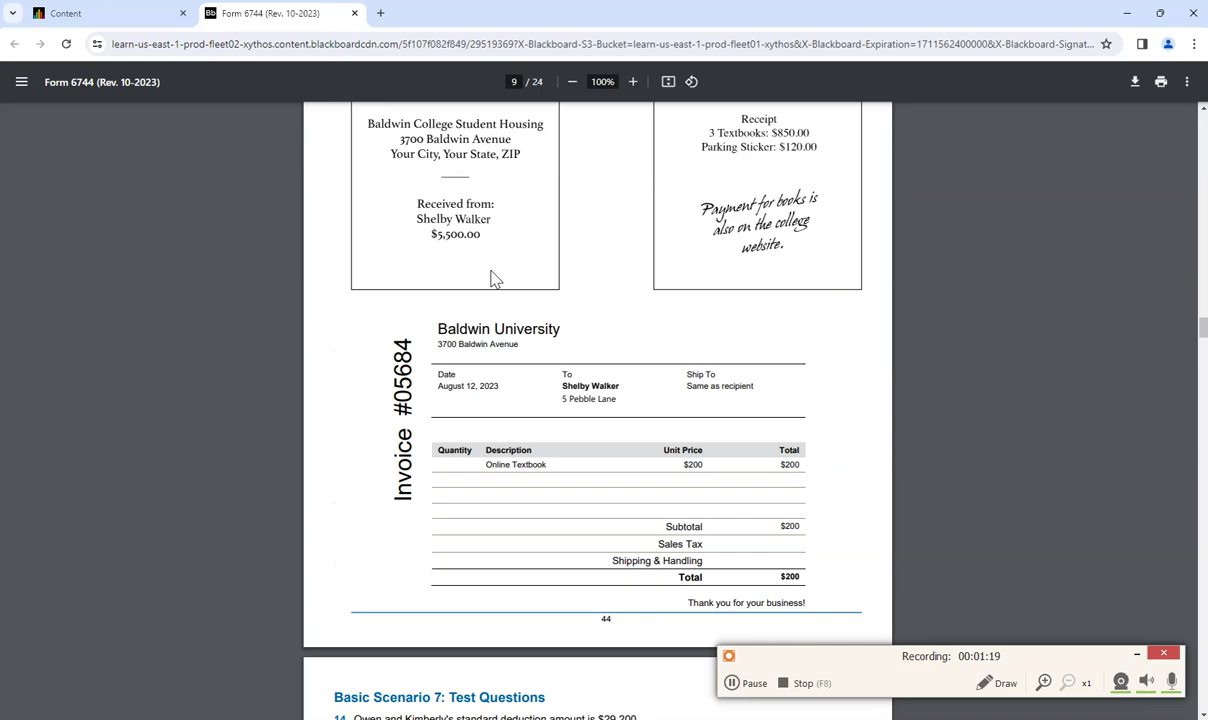
pyautogui.scroll(20, 505, 301)
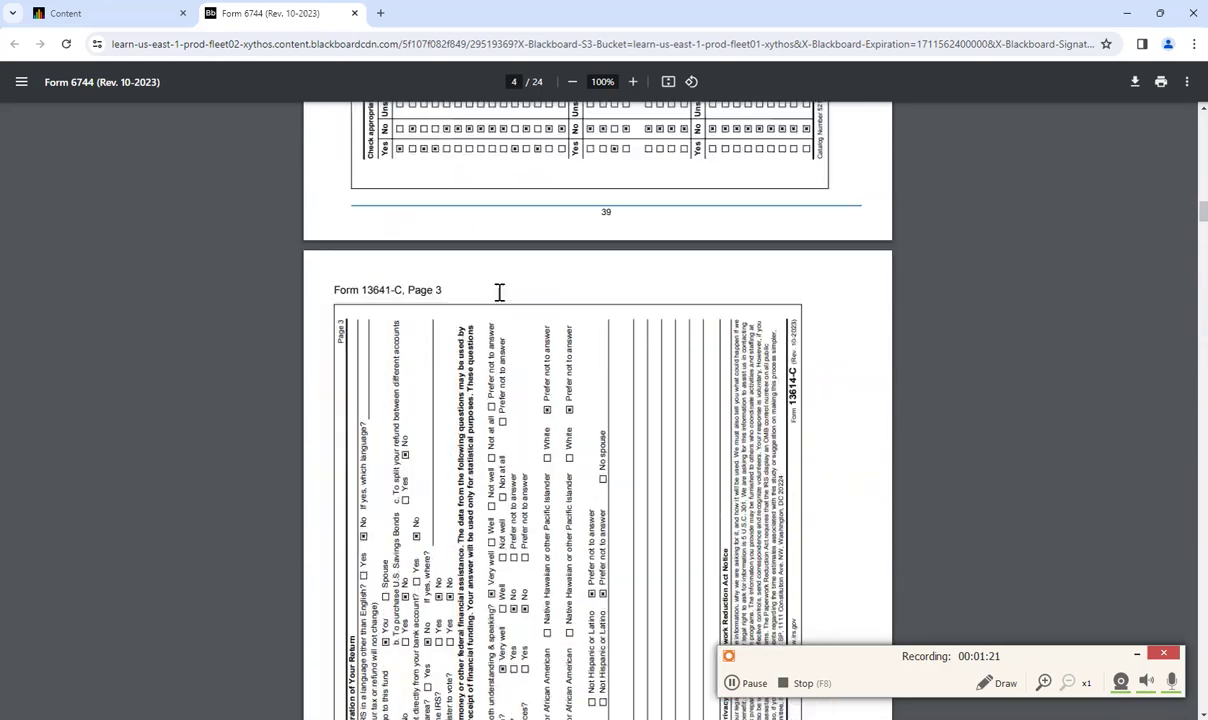
pyautogui.scroll(5, 495, 300)
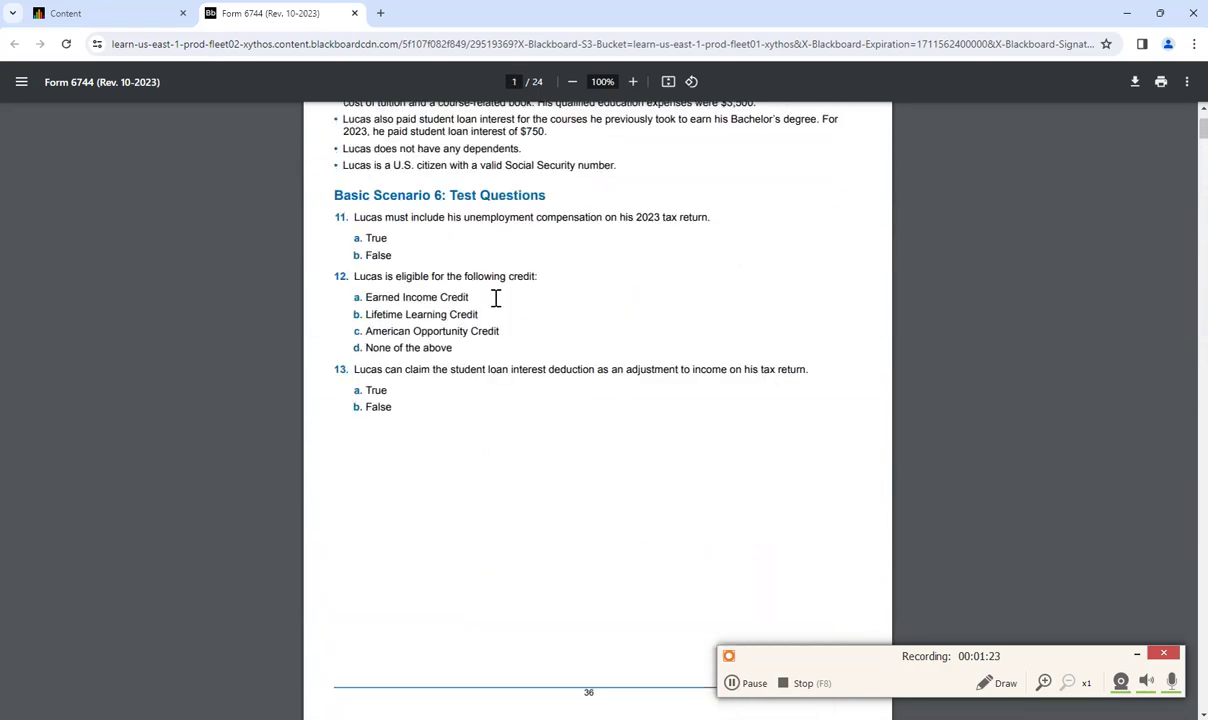
pyautogui.scroll(-9, 495, 300)
pyautogui.scroll(2, 492, 302)
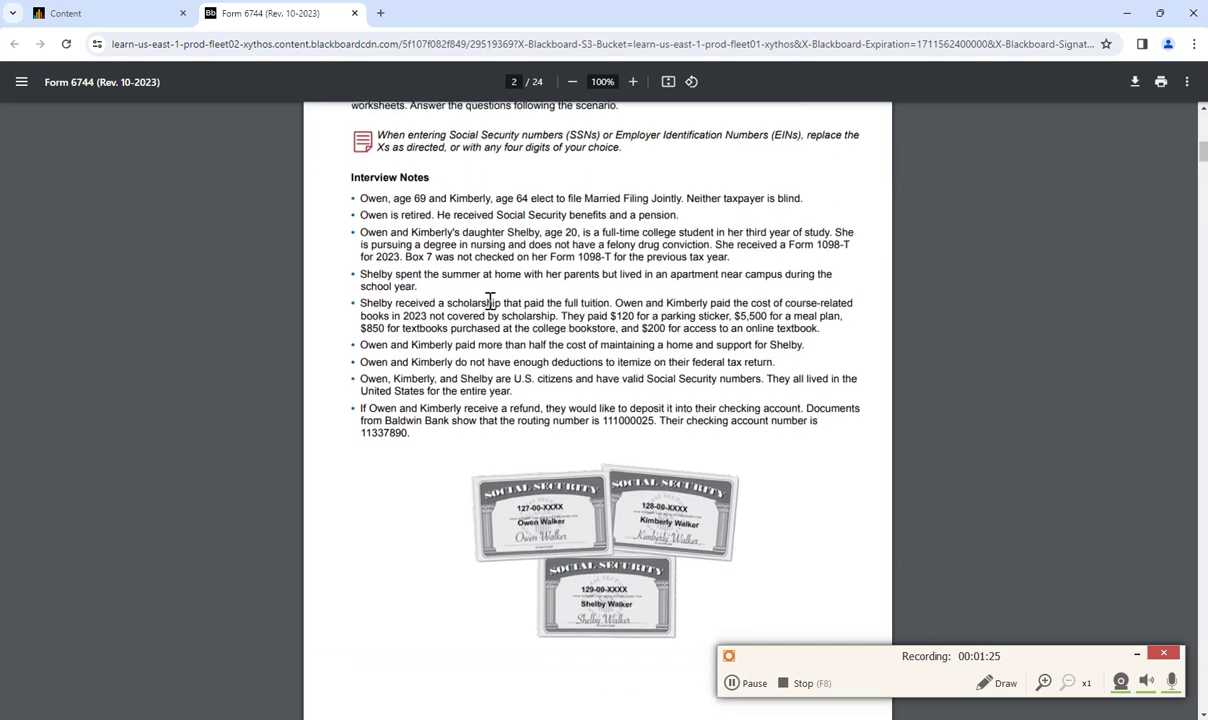
# Step: Open the tax software website linked on the course page and log in to Link & Learn Taxes with the access password
pyautogui.click(98, 14)
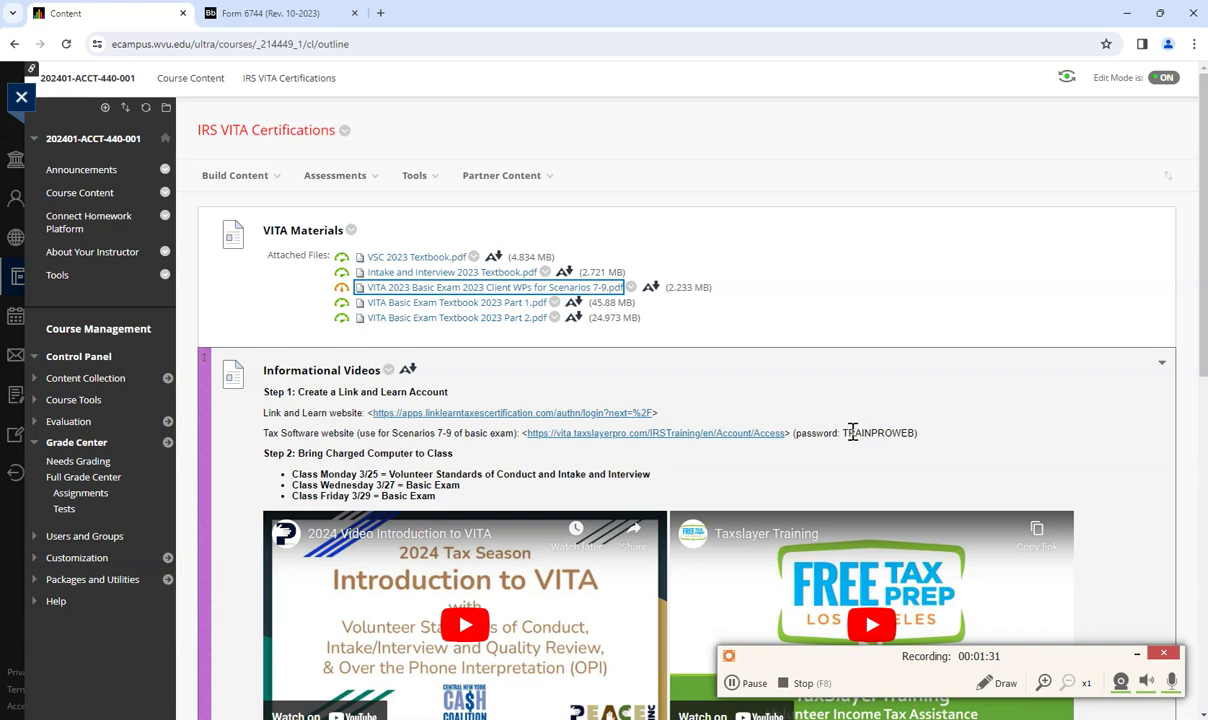
pyautogui.click(757, 433)
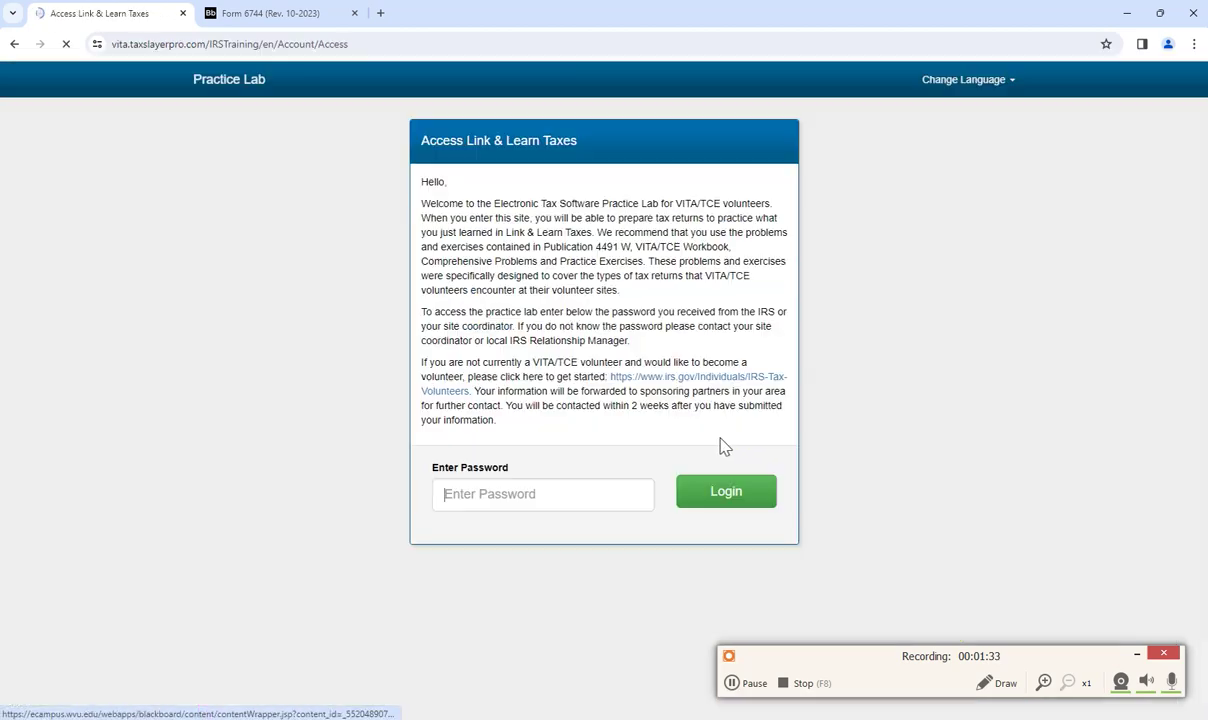
pyautogui.click(517, 505)
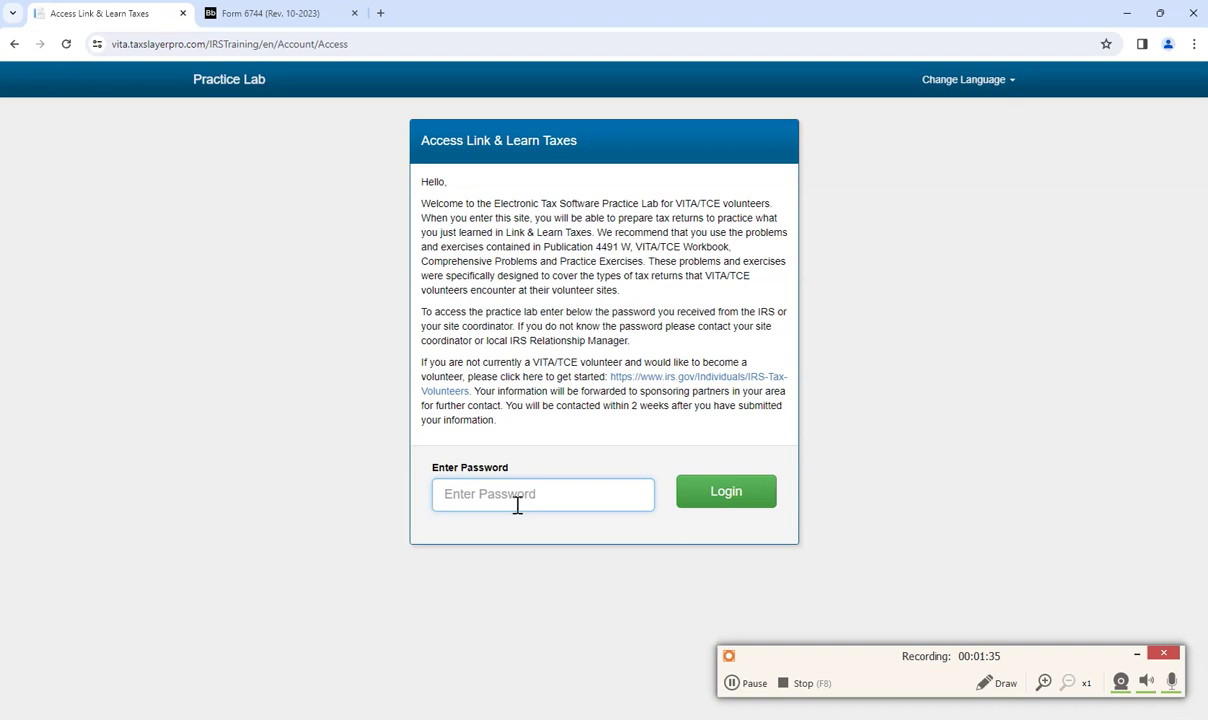
pyautogui.write('••••••••')
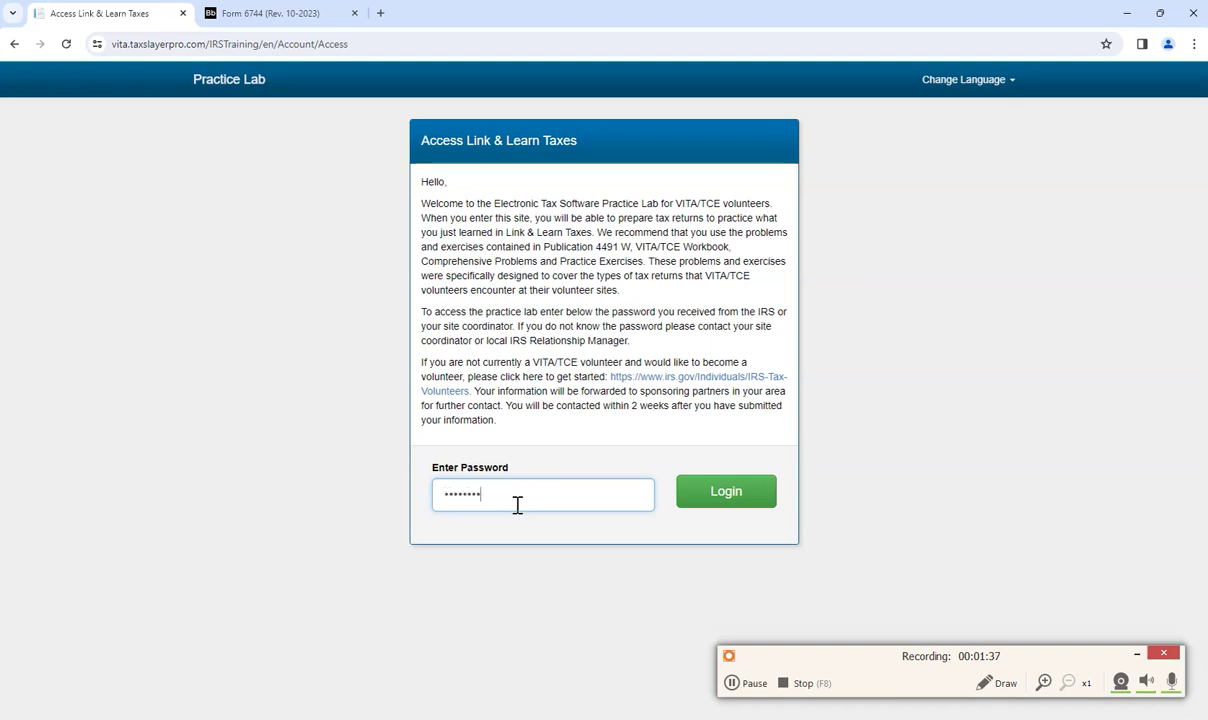
pyautogui.write('•••')
pyautogui.click(745, 508)
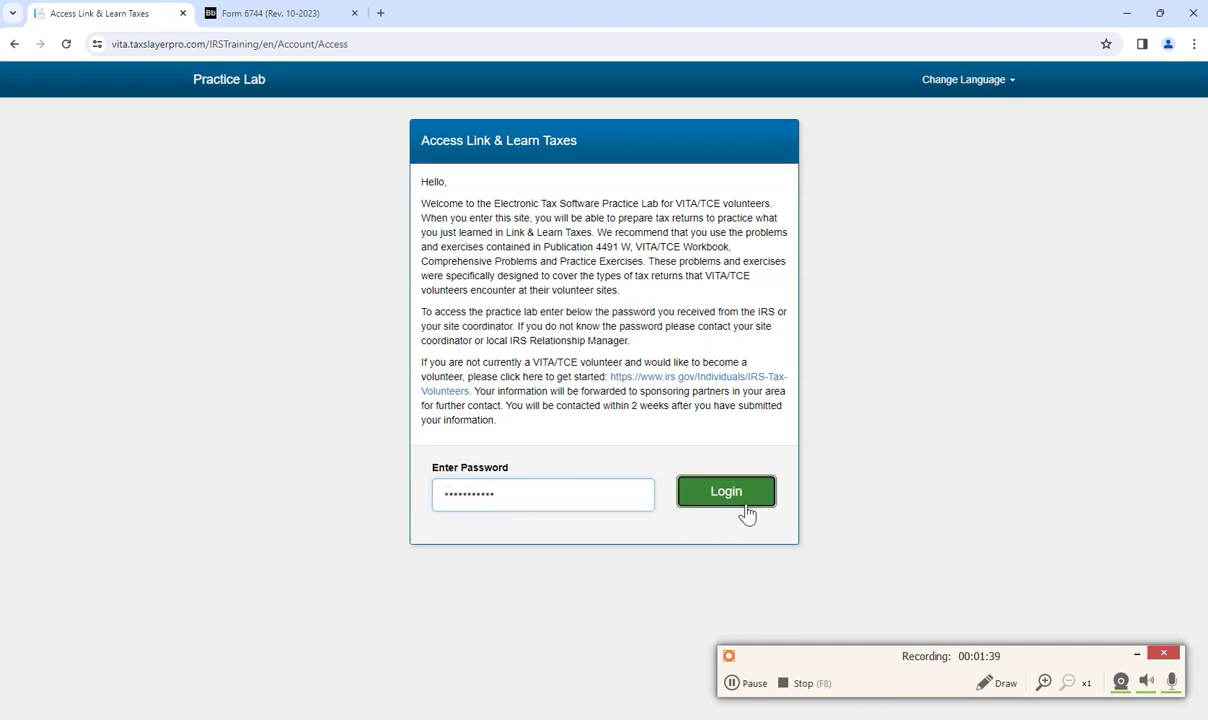
# Step: Sign in to the Practice Lab with the account username and password, and enter the practice area
pyautogui.moveTo(855, 655); pyautogui.dragTo(5, 578)
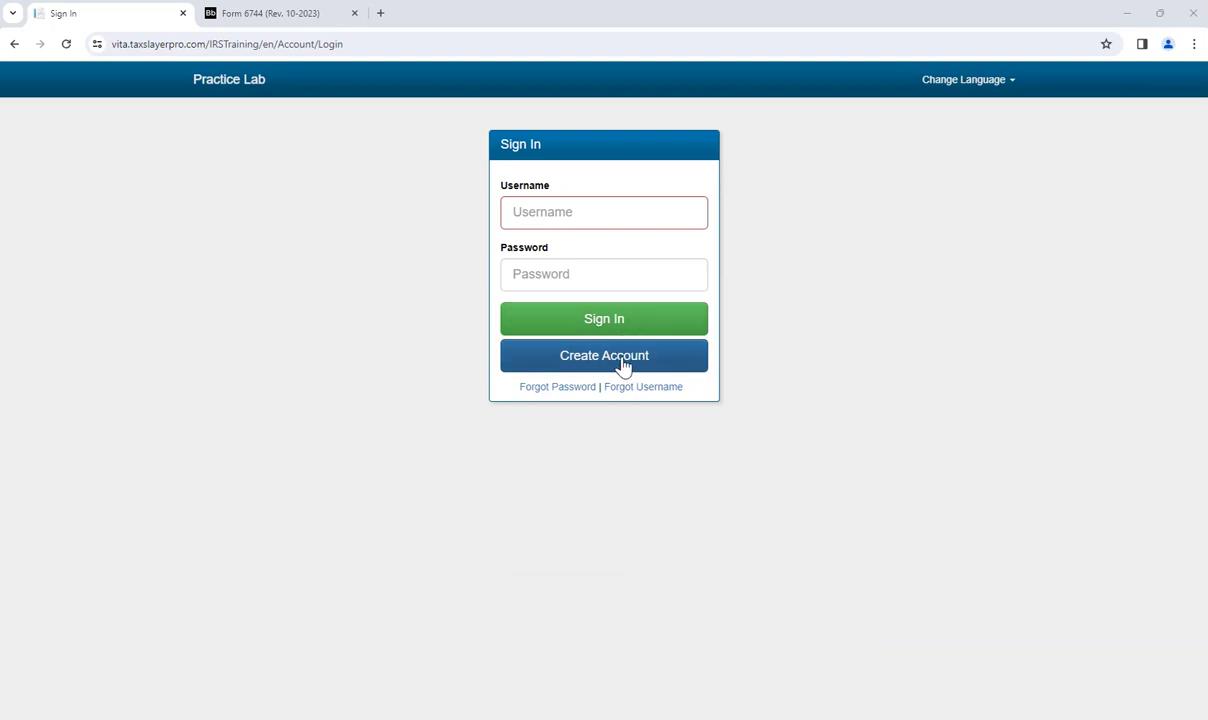
pyautogui.click(577, 221)
pyautogui.write('kwd5044')
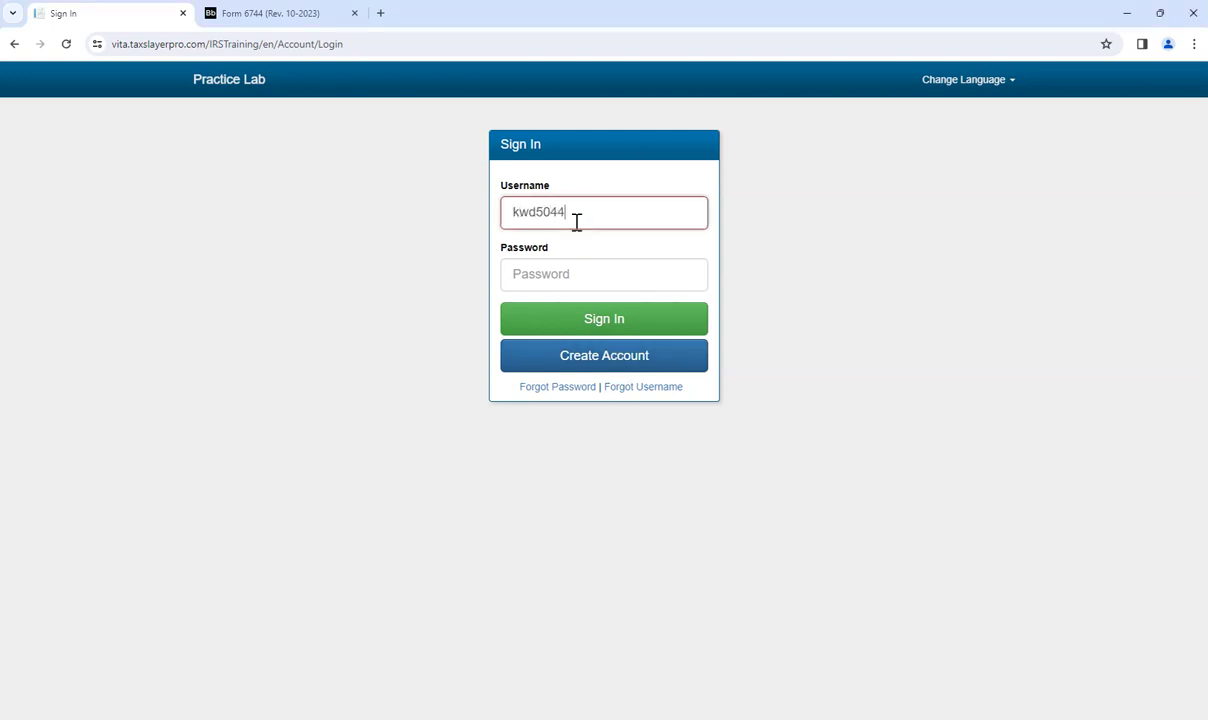
pyautogui.press('Tab')
pyautogui.write('k')
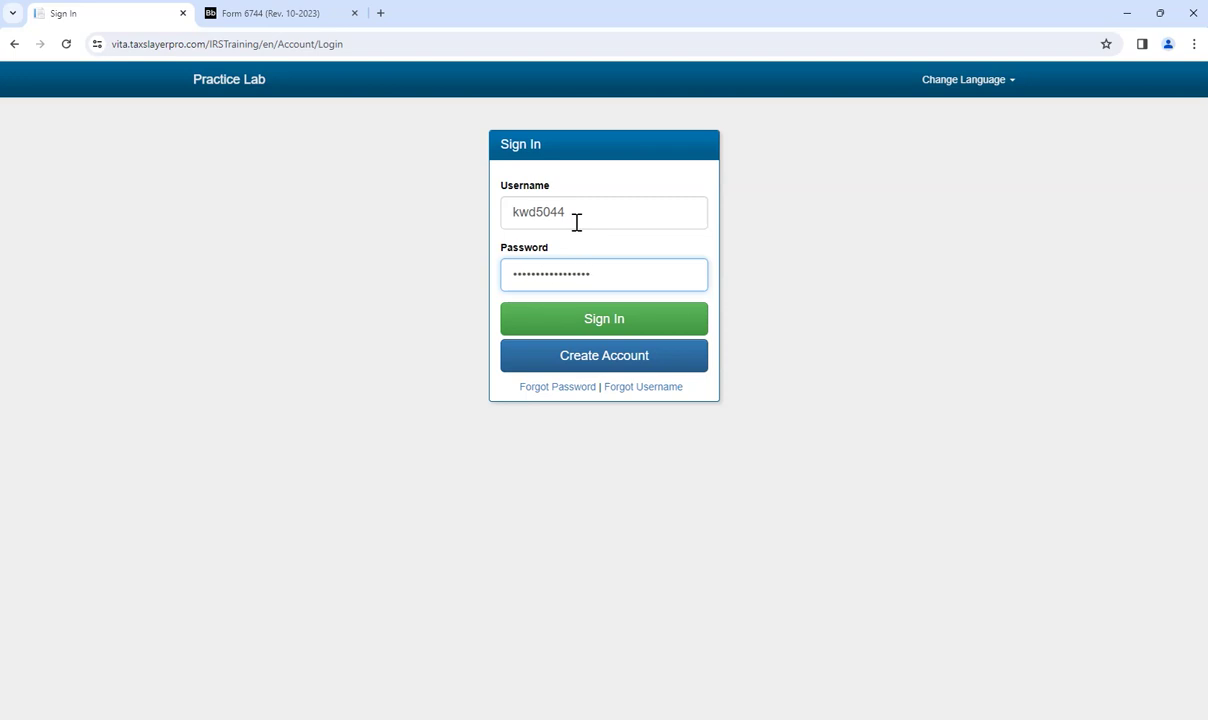
pyautogui.click(582, 326)
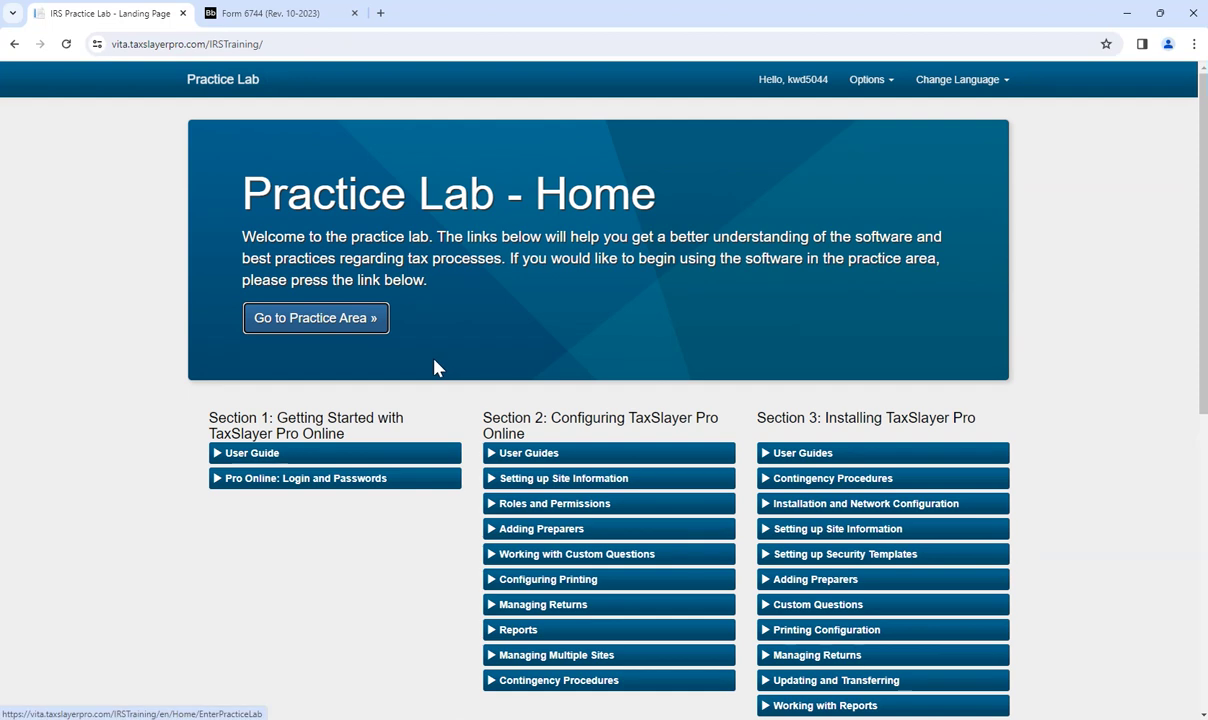
pyautogui.click(318, 327)
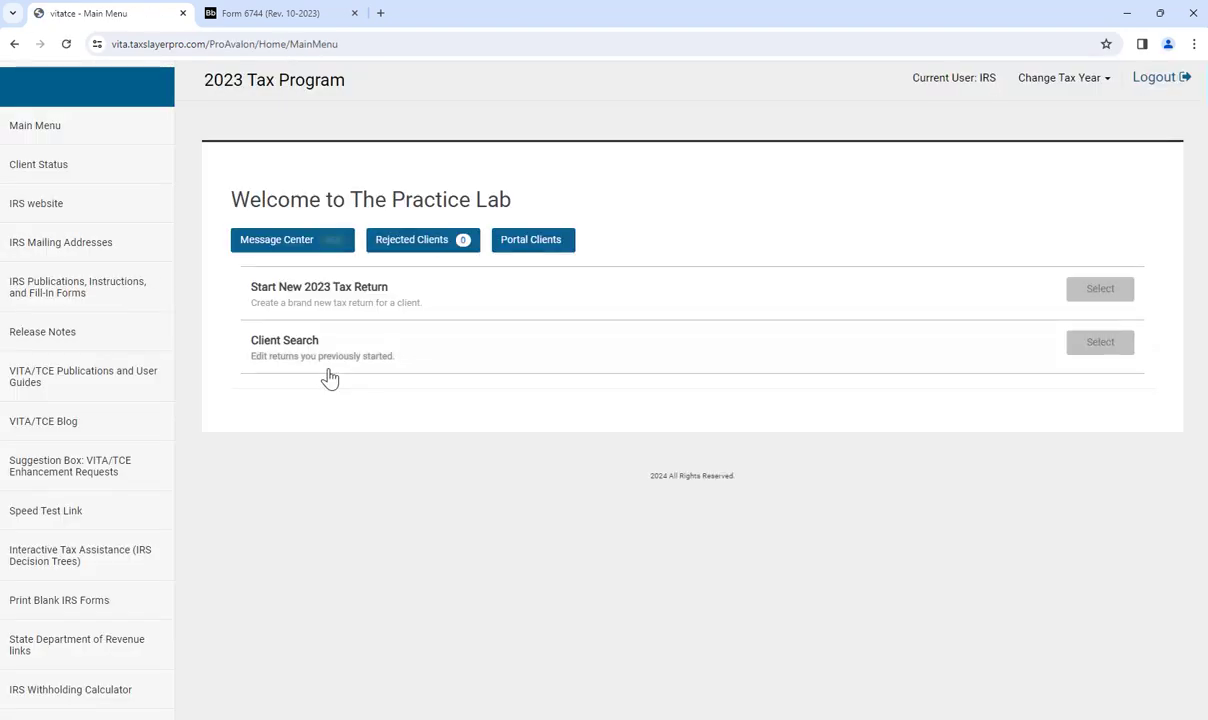
# Step: Check the Basic Scenario 7 interview notes and Social Security cards in the workpapers PDF, and return to the practice area's main menu
pyautogui.click(260, 18)
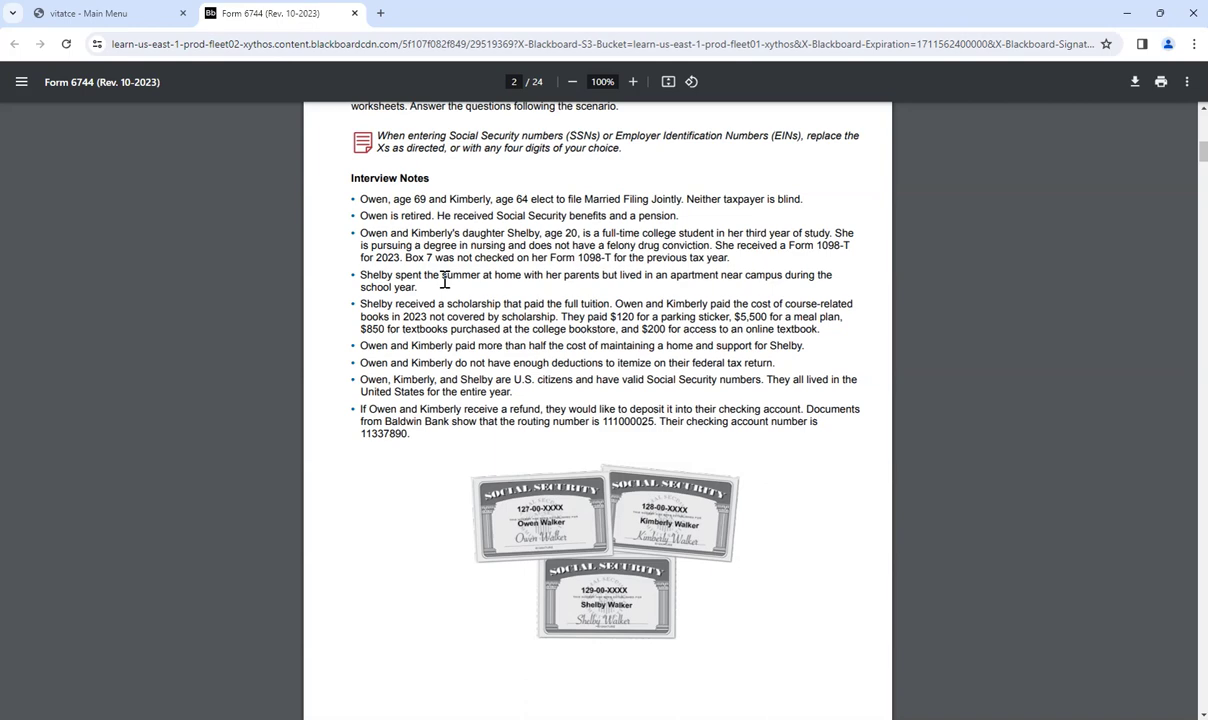
pyautogui.scroll(1, 439, 262)
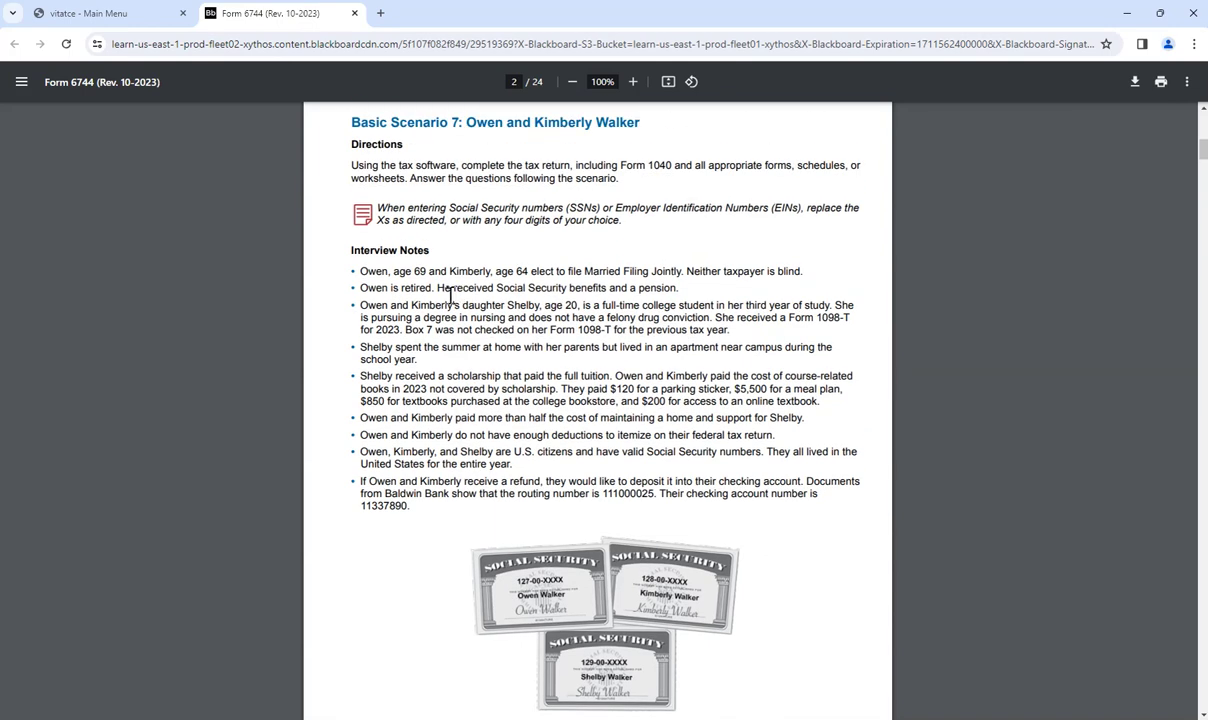
pyautogui.click(110, 13)
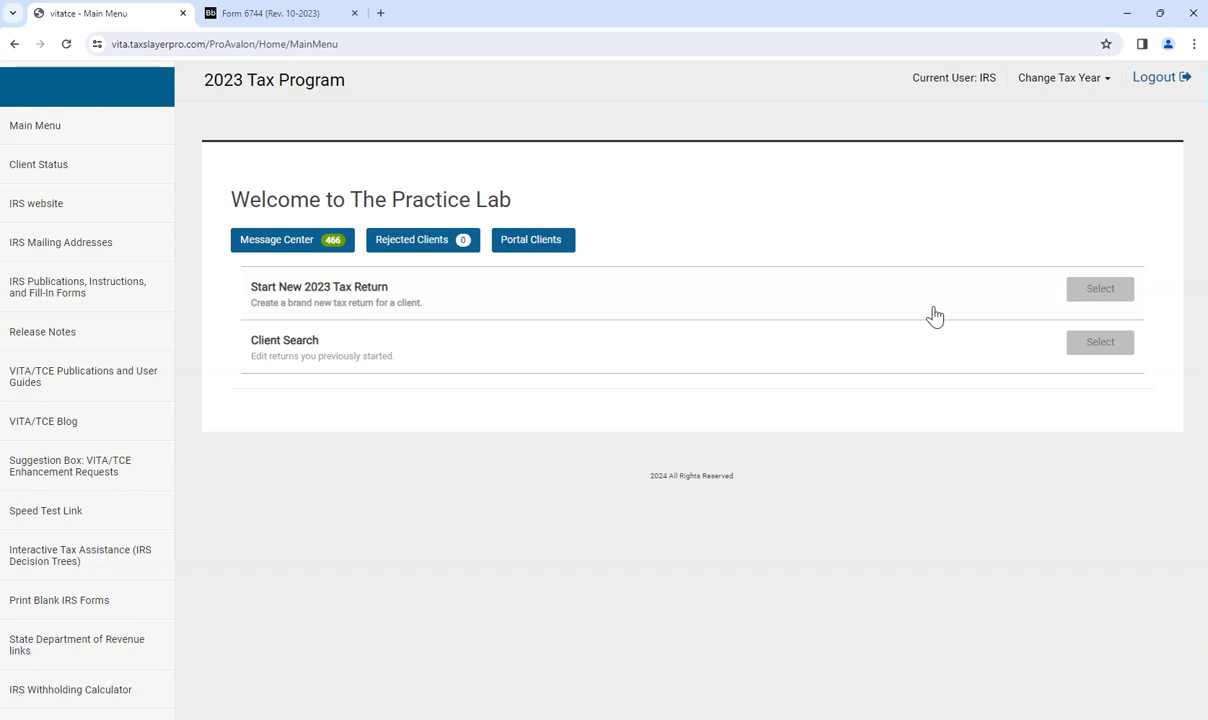
pyautogui.click(283, 15)
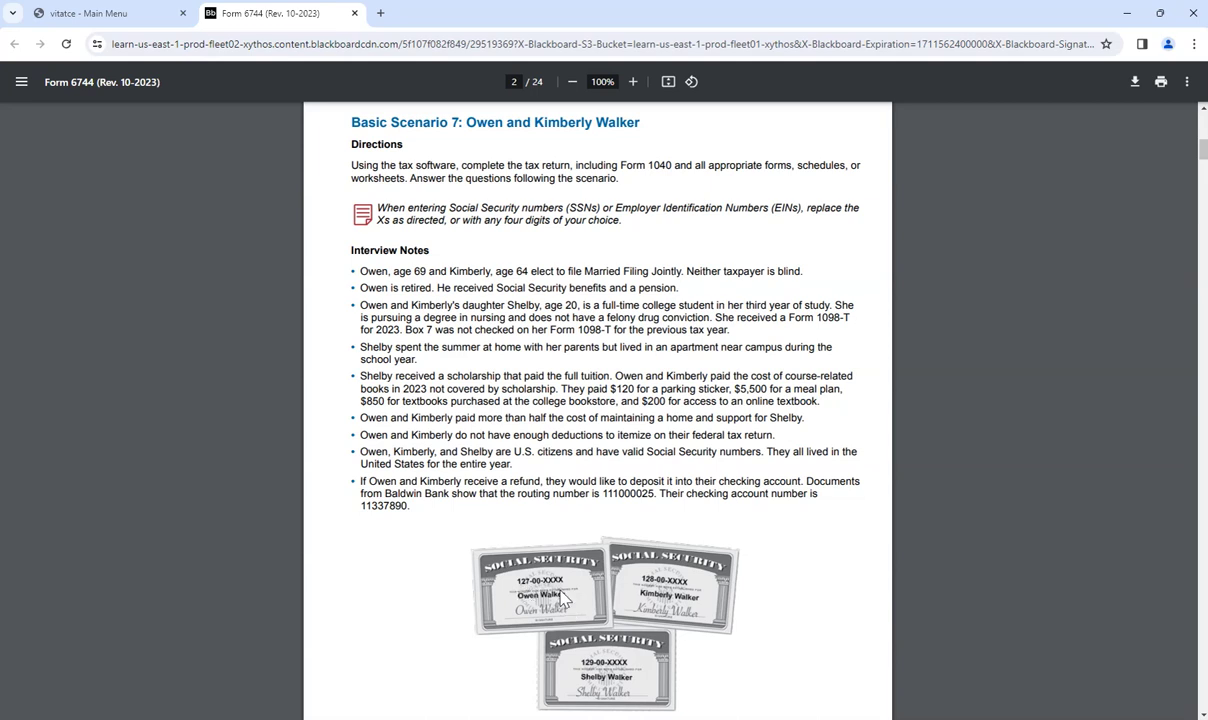
pyautogui.click(118, 18)
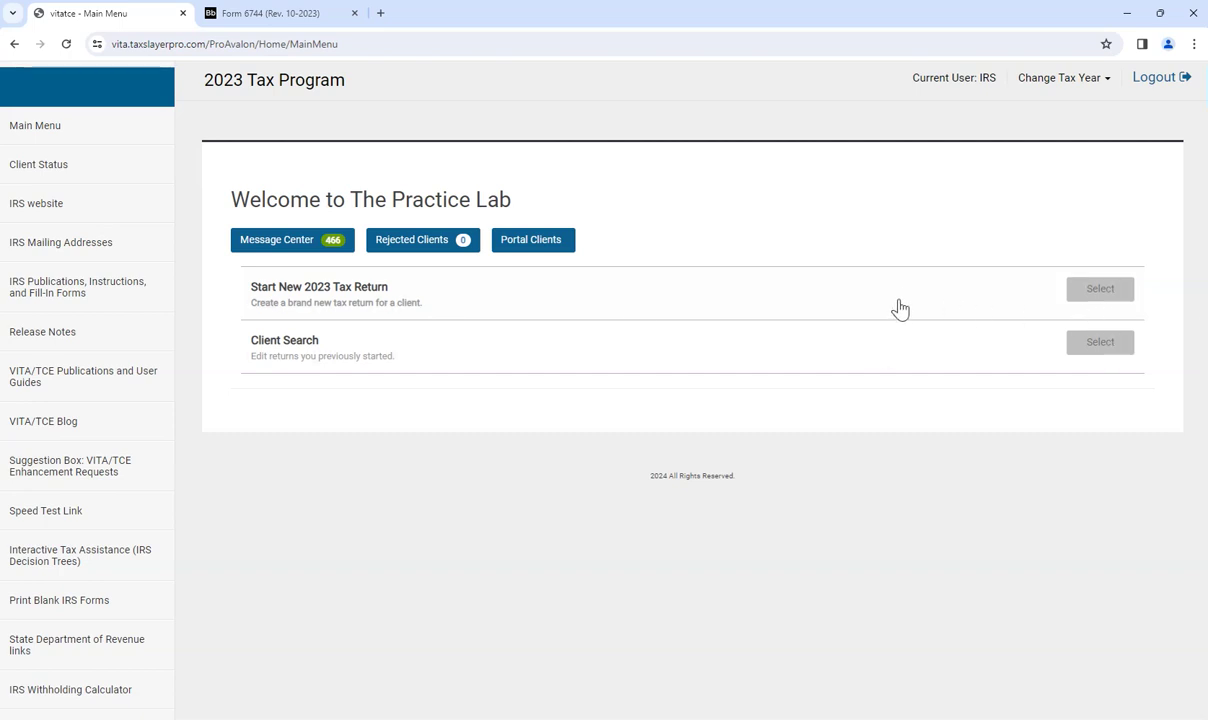
# Step: Search the existing clients and open the first return in the 2023 client tax return list
pyautogui.click(1076, 342)
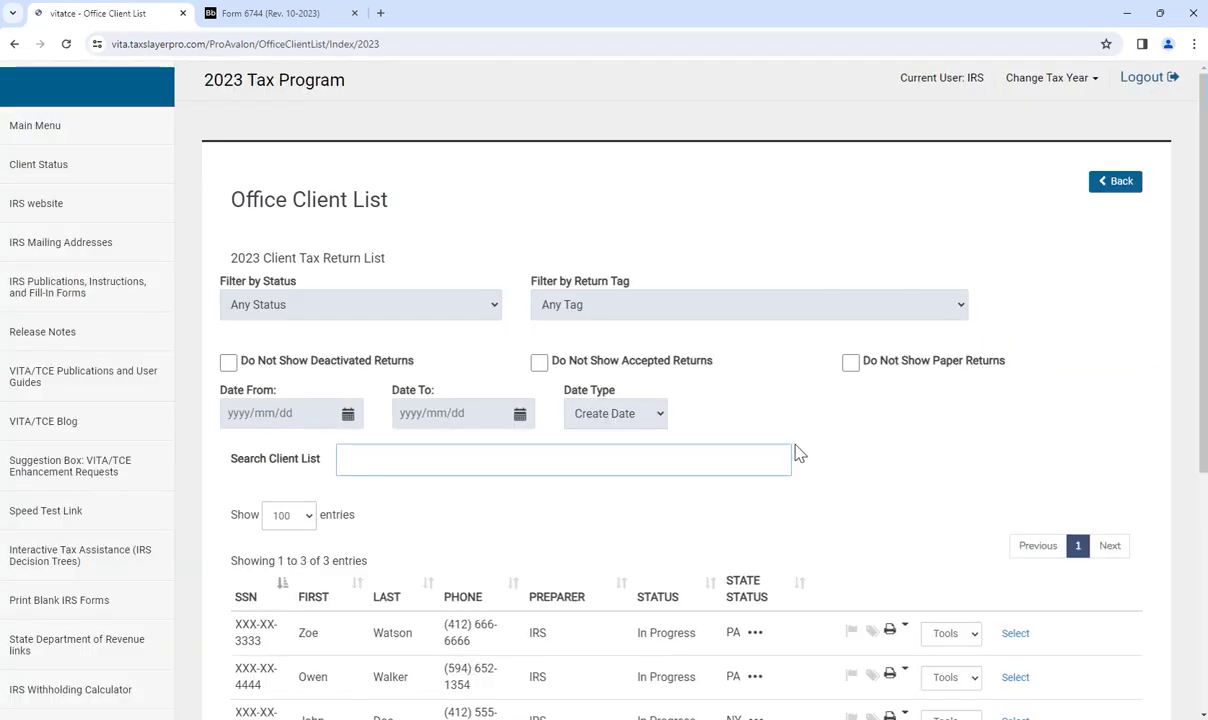
pyautogui.scroll(-3, 800, 453)
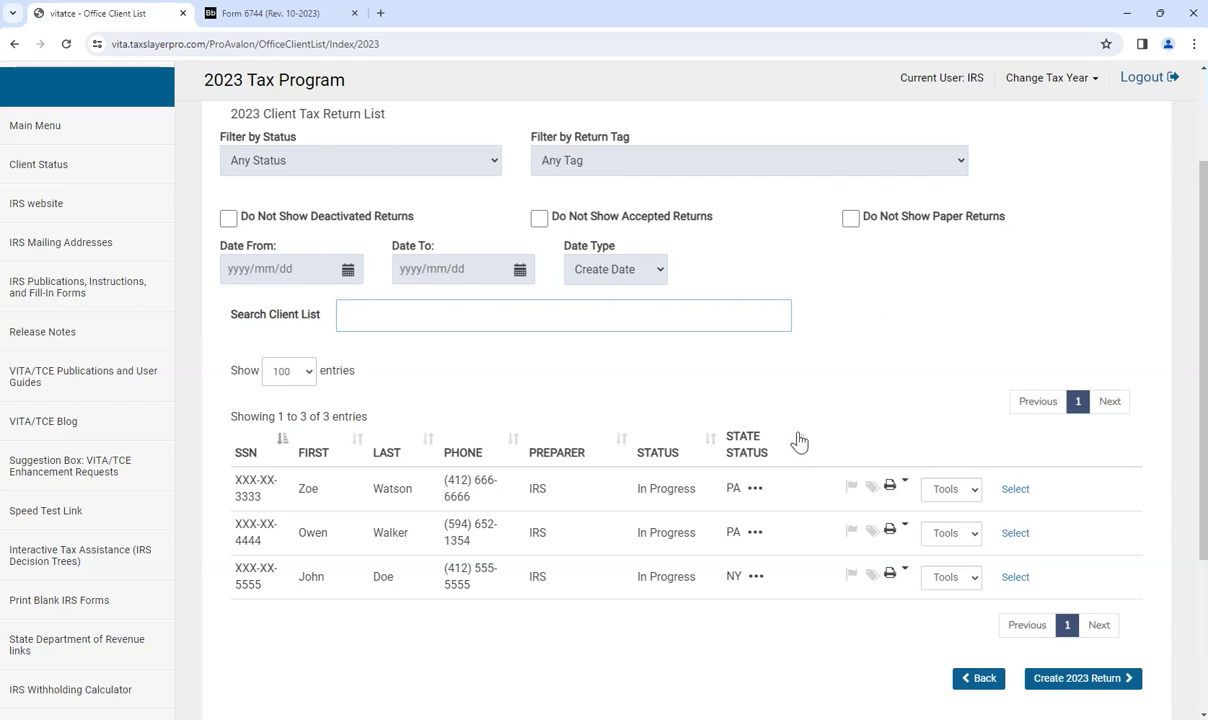
pyautogui.click(1013, 490)
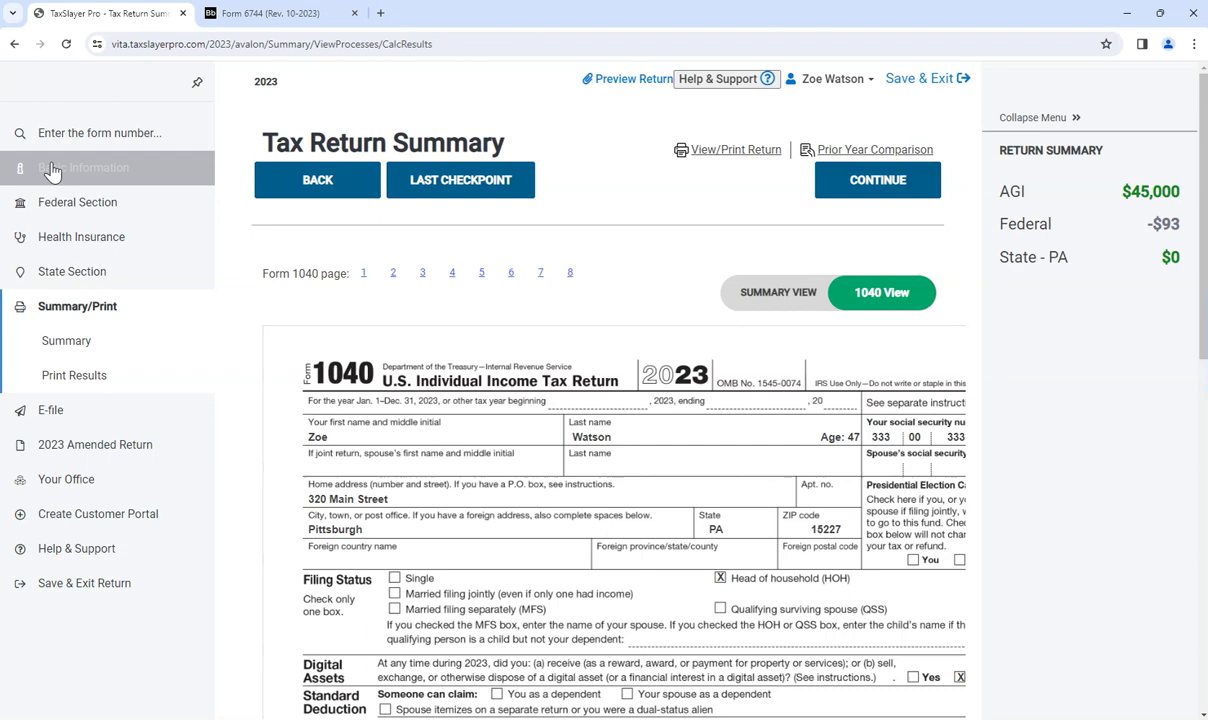
# Step: Check the filing status in the open return's basic information, and save and exit the return
pyautogui.click(52, 170)
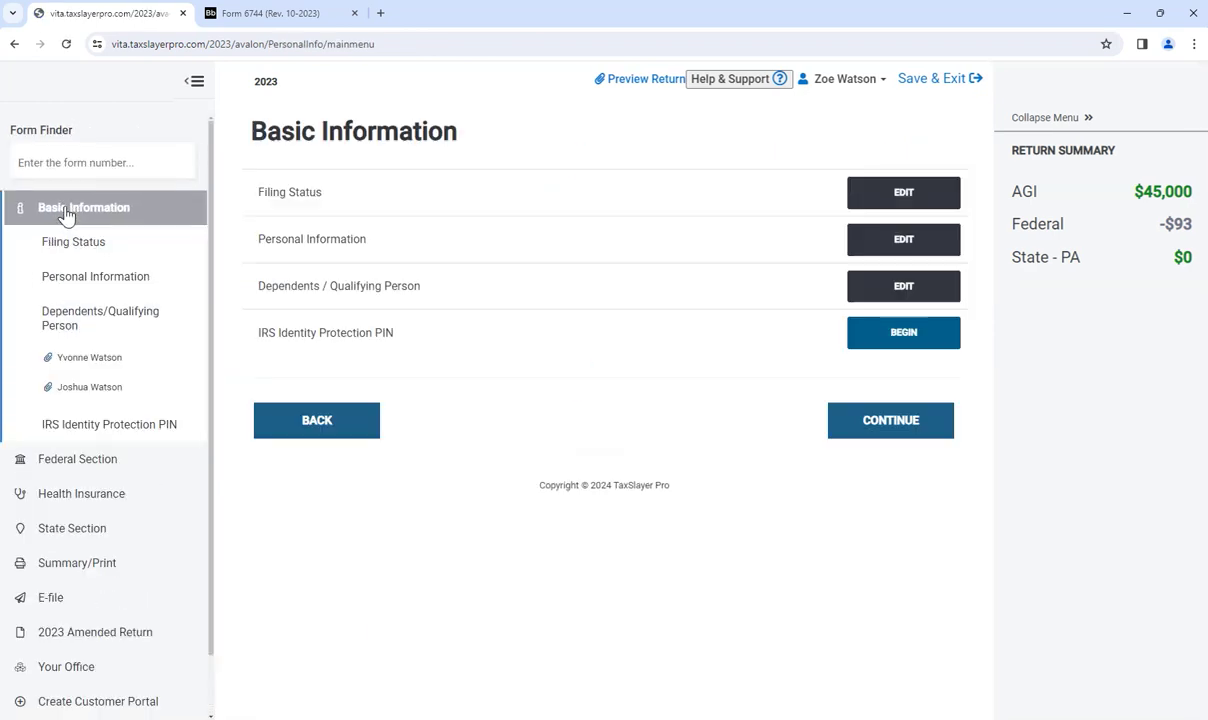
pyautogui.click(884, 205)
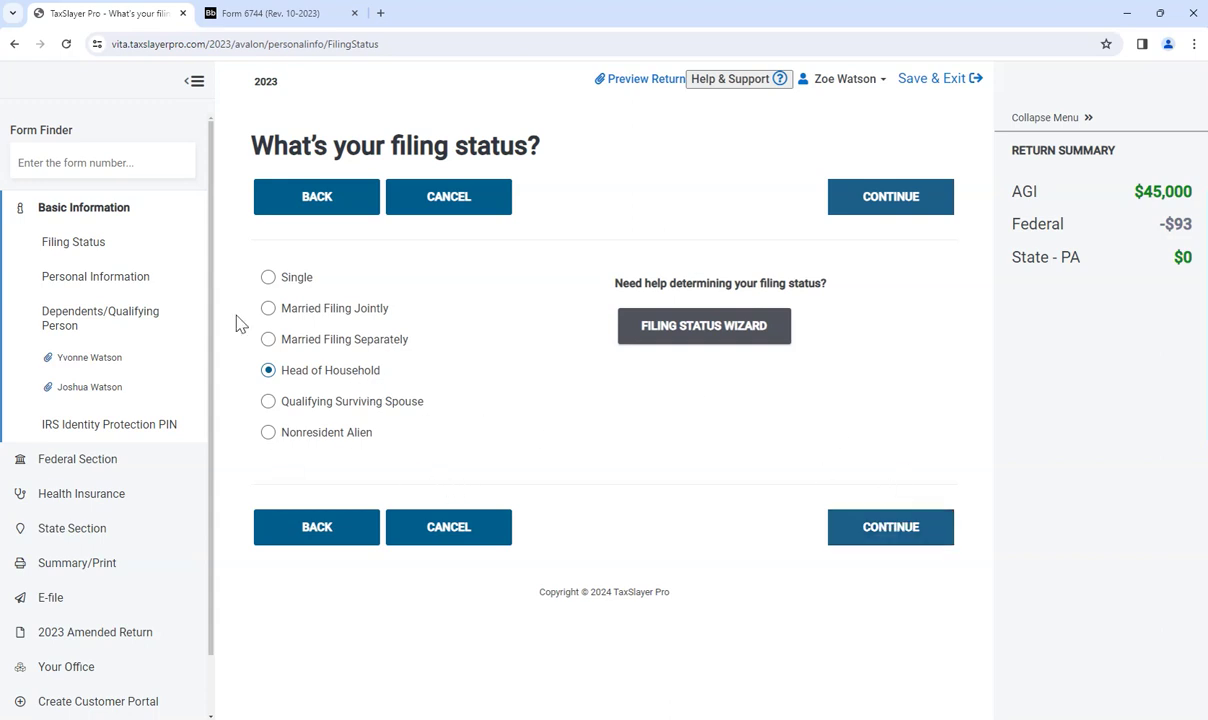
pyautogui.click(928, 79)
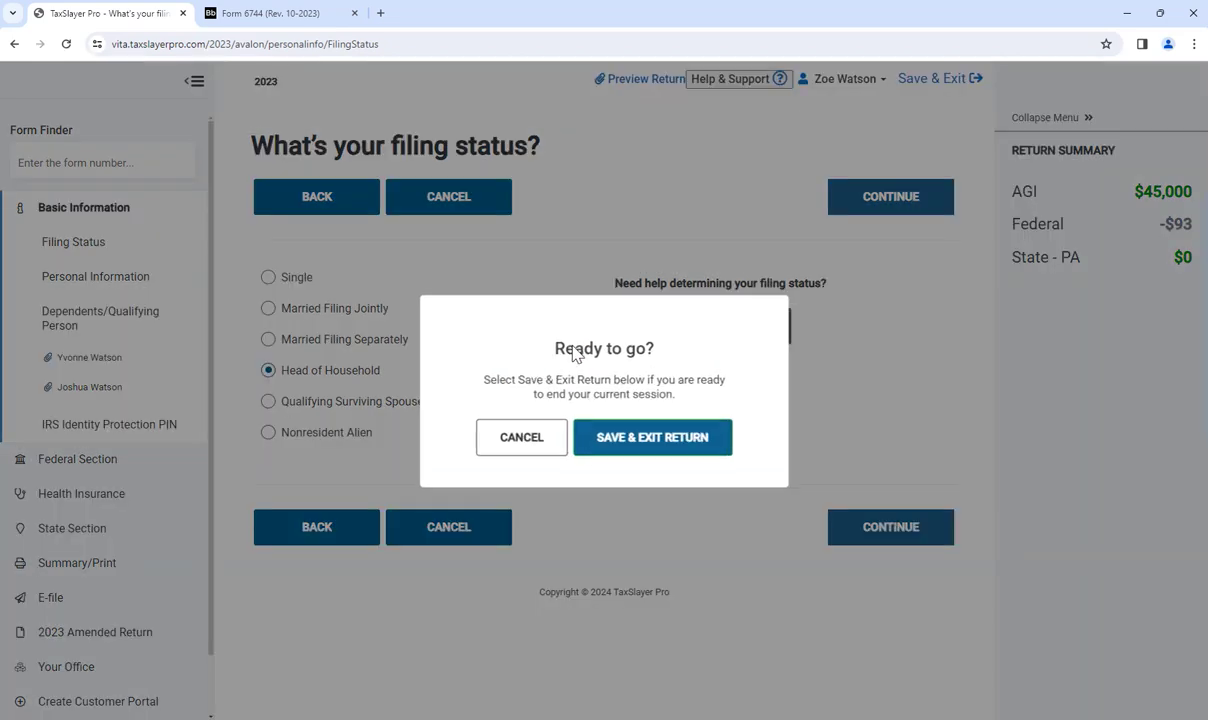
pyautogui.click(615, 438)
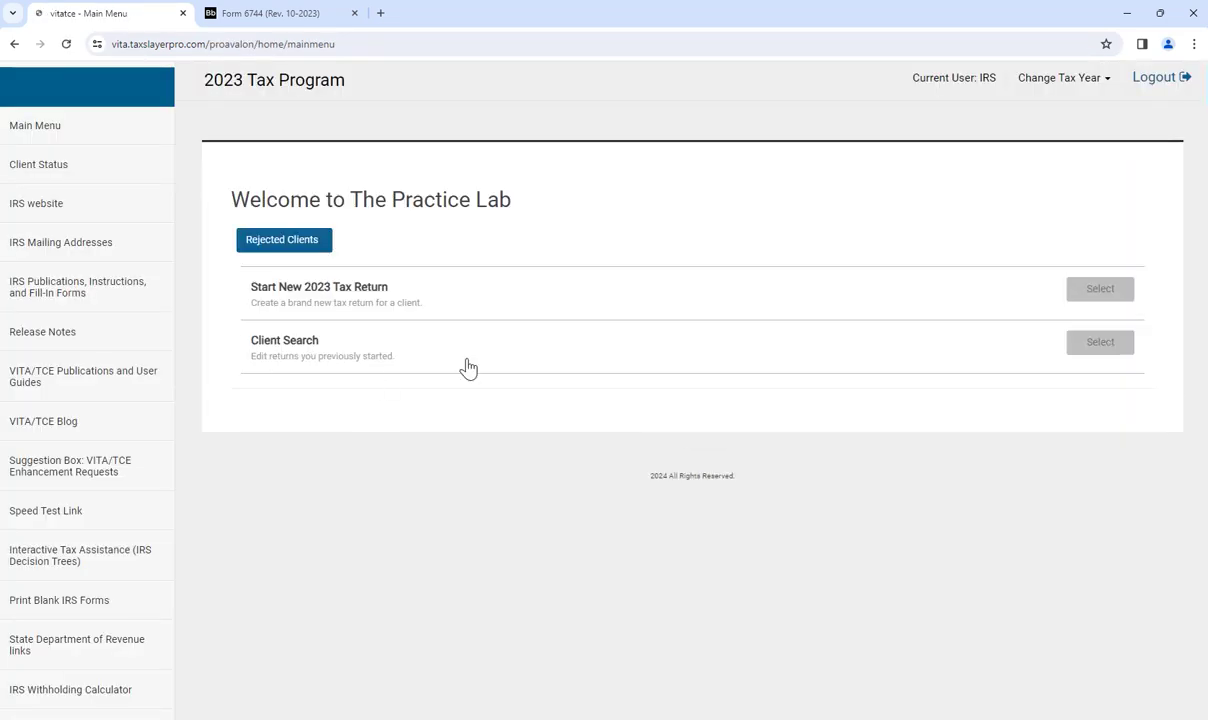
# Step: Search the existing clients and open the second return in the 2023 client tax return list
pyautogui.click(1108, 350)
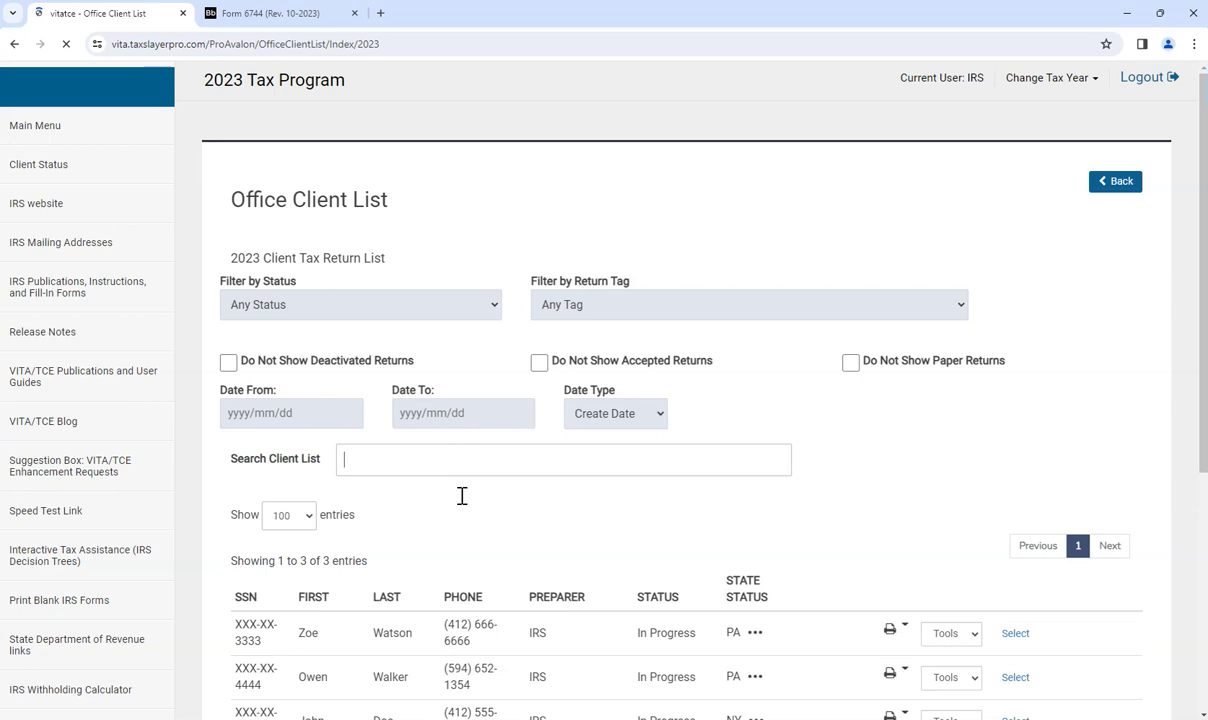
pyautogui.scroll(-1, 450, 510)
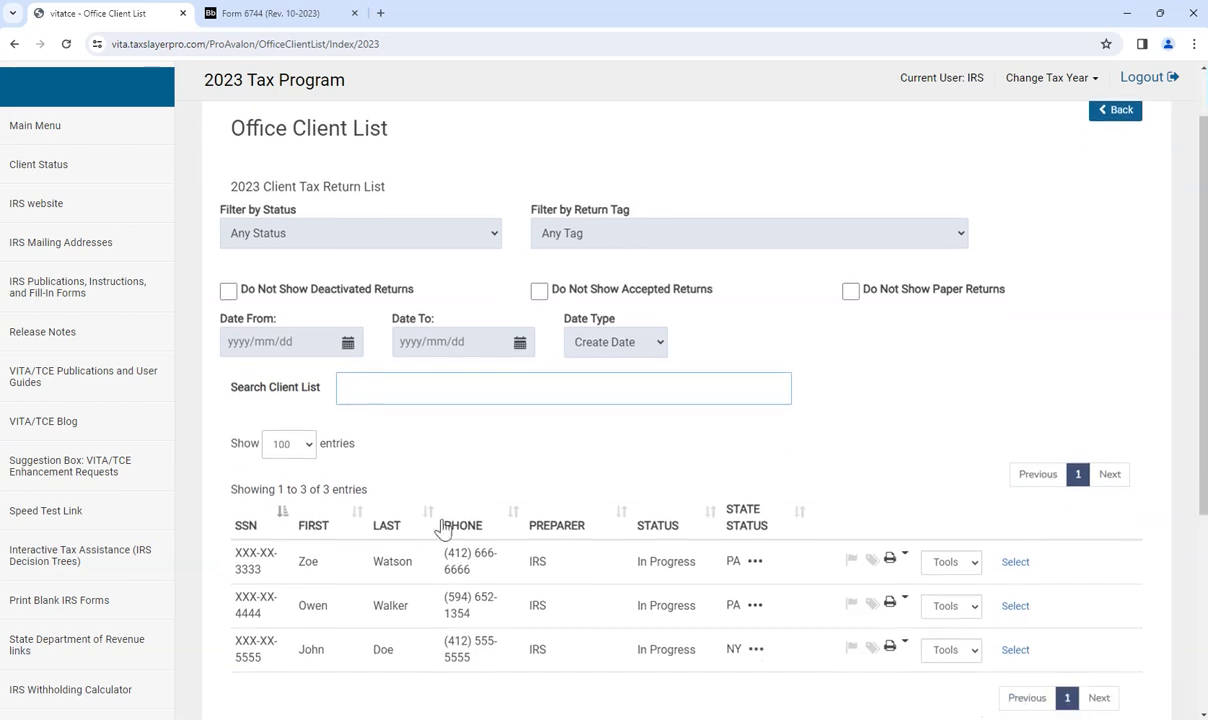
pyautogui.click(1014, 606)
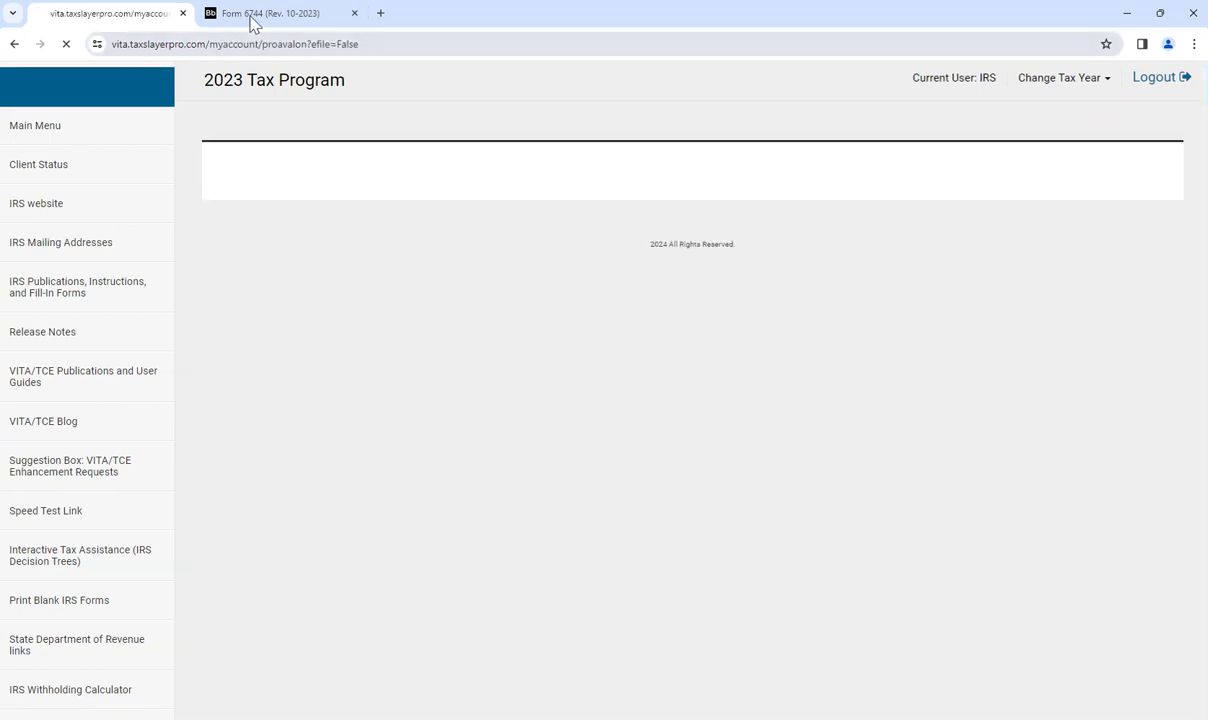
# Step: Compare the return's filing status with the Basic Scenario 7 interview notes and continue to the personal information
pyautogui.click(250, 14)
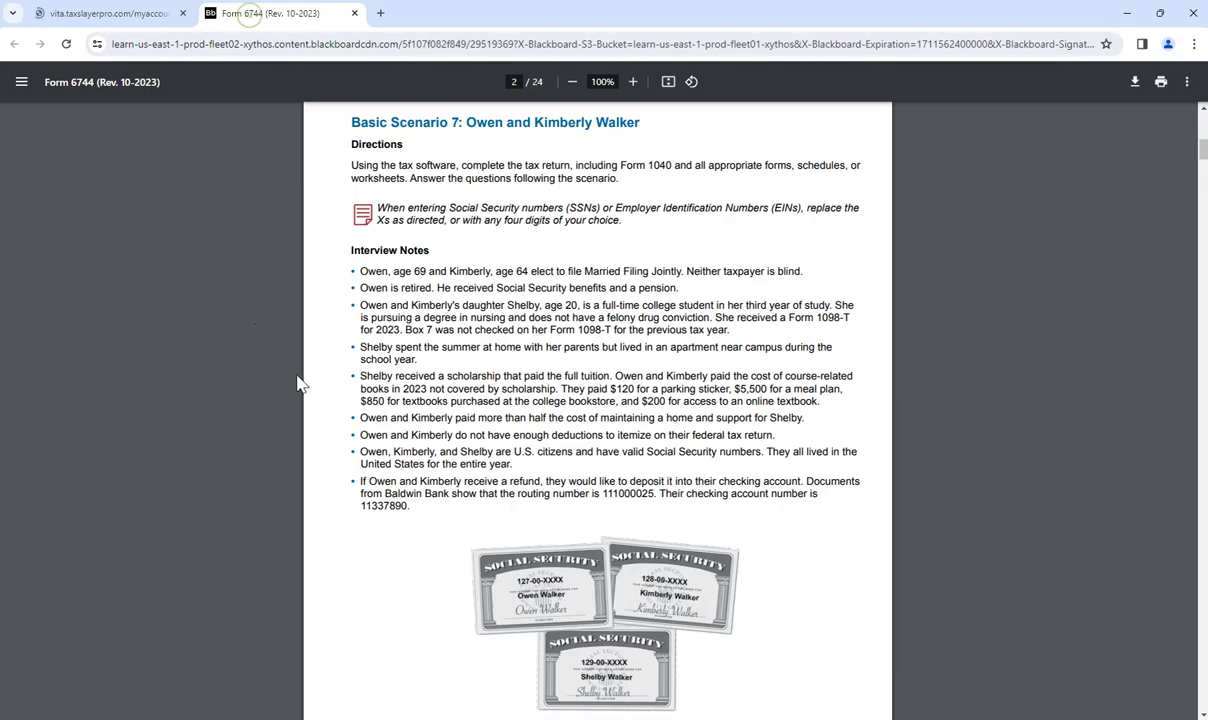
pyautogui.click(130, 14)
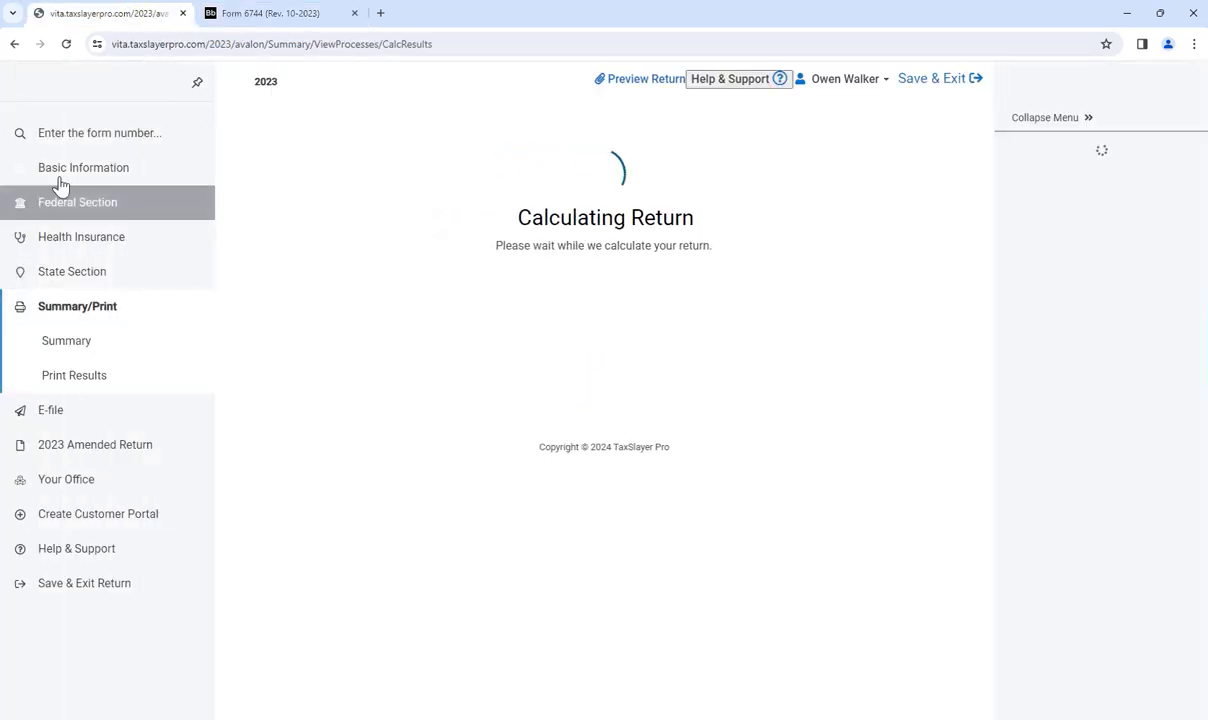
pyautogui.click(64, 178)
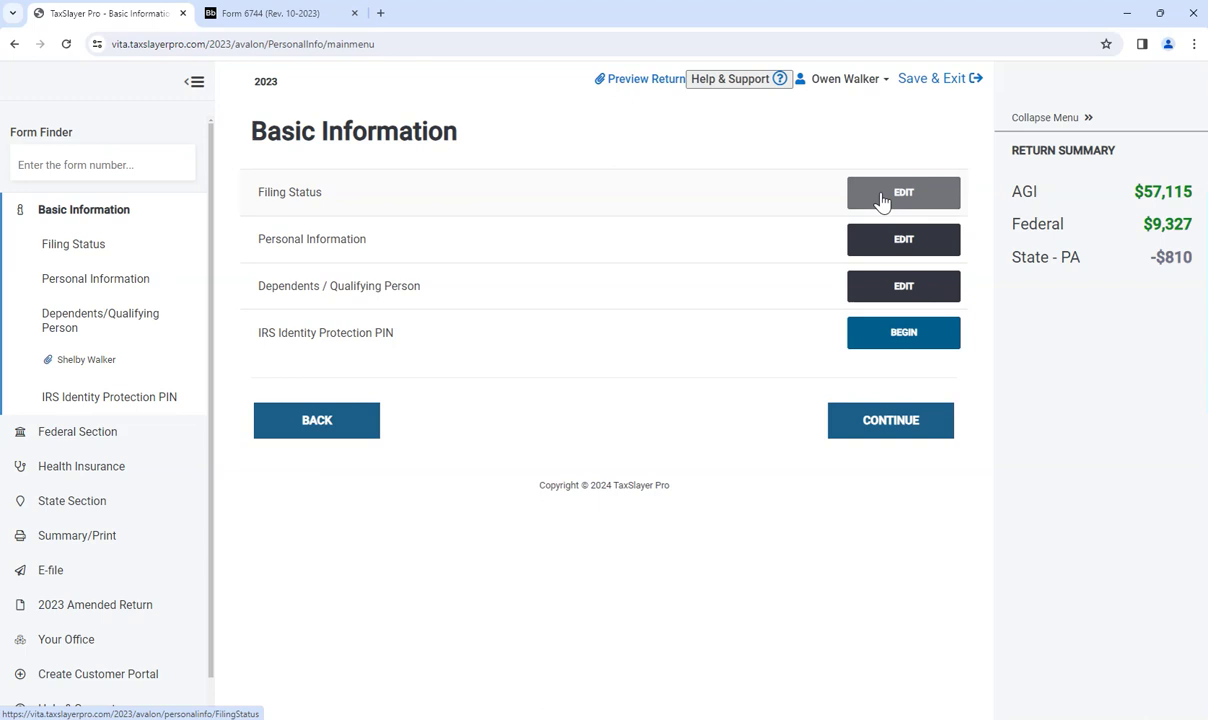
pyautogui.click(877, 197)
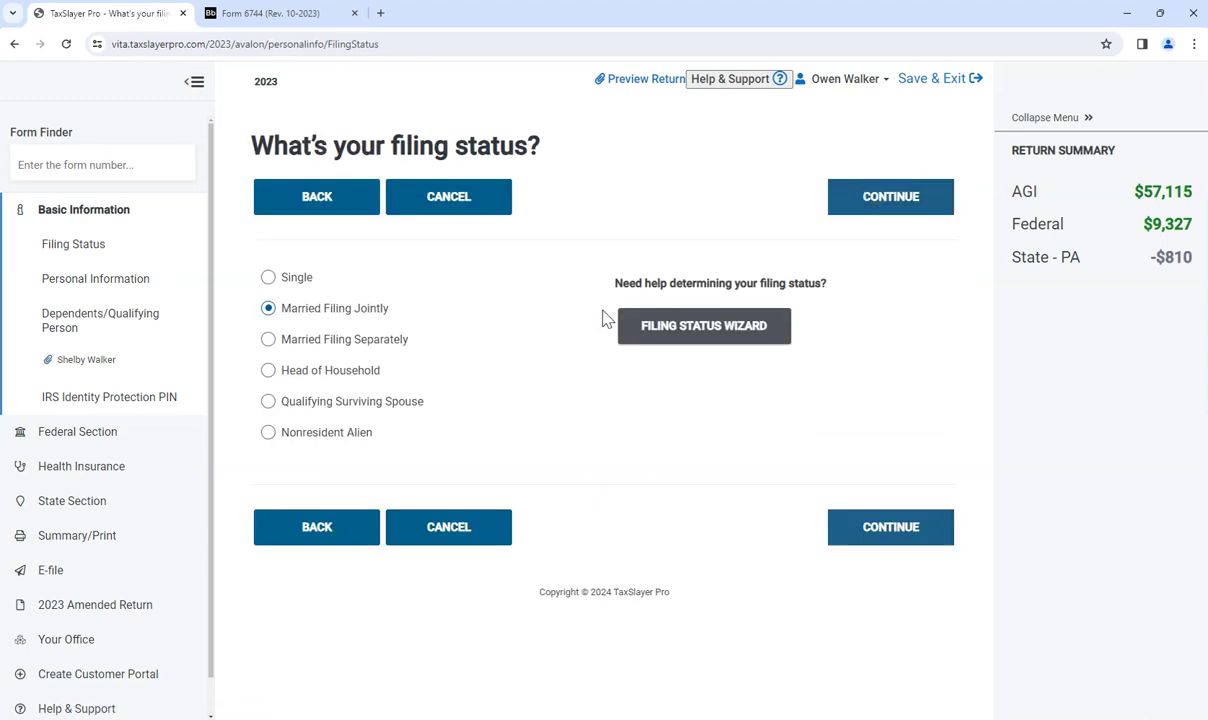
pyautogui.click(928, 522)
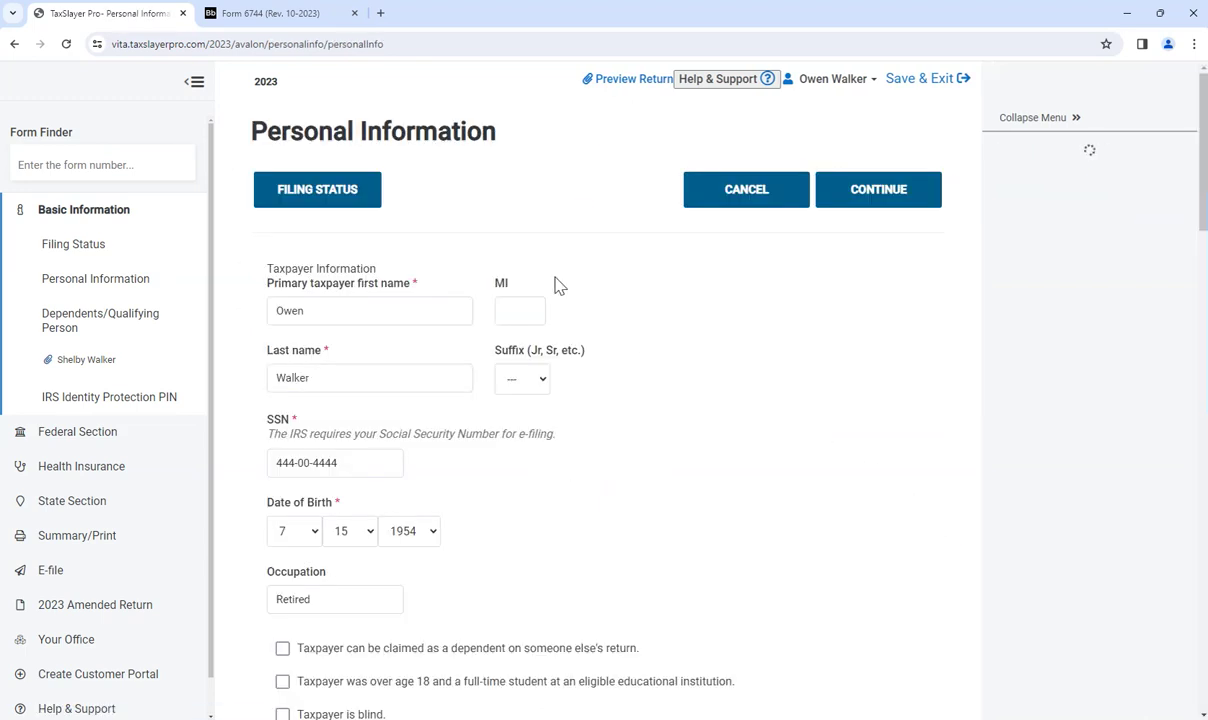
pyautogui.click(888, 195)
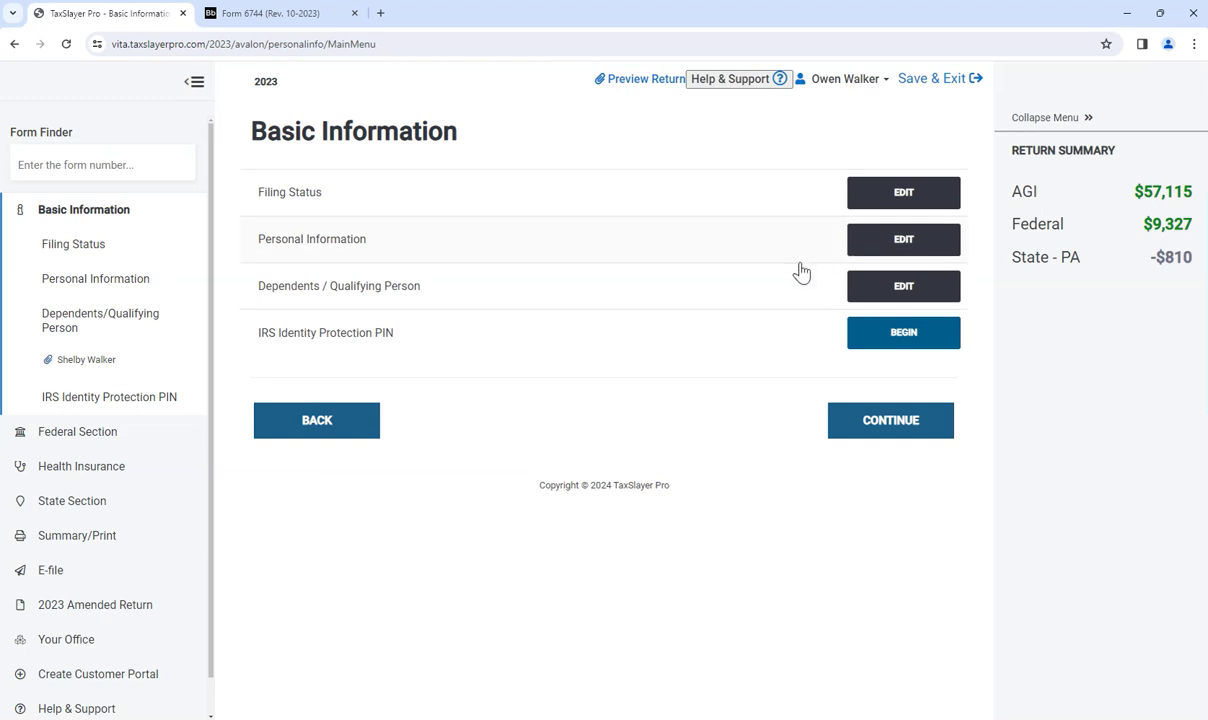
pyautogui.click(889, 195)
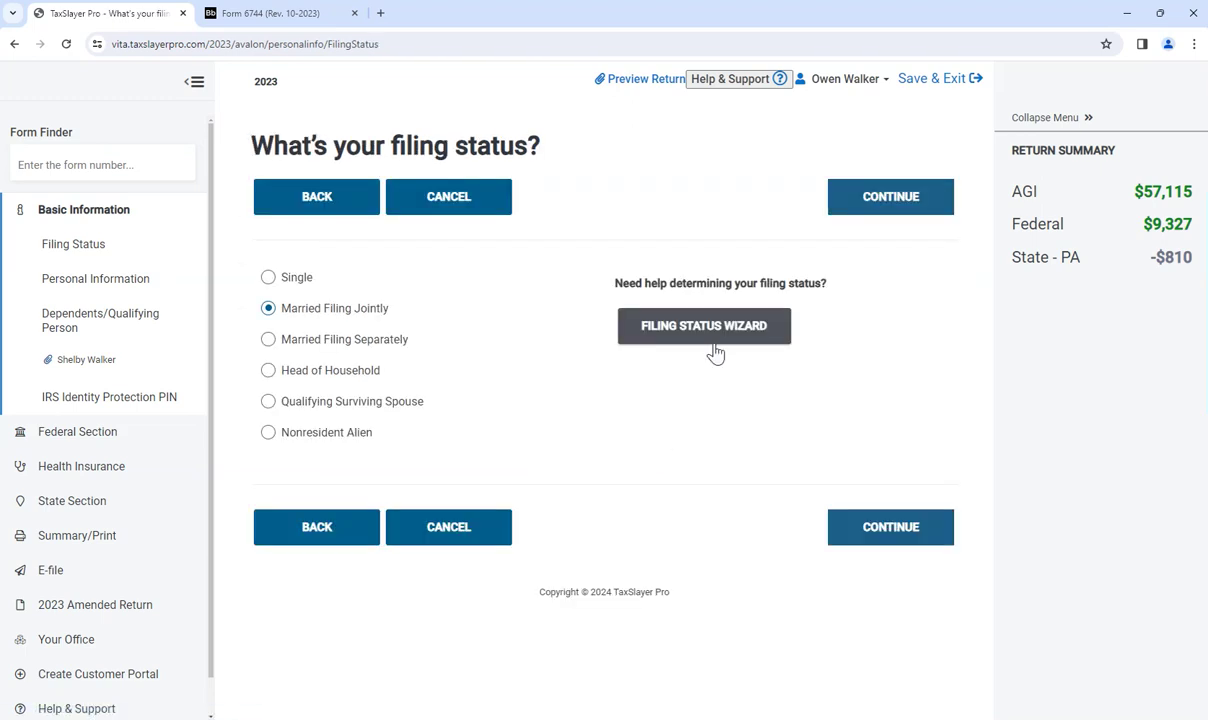
pyautogui.click(860, 535)
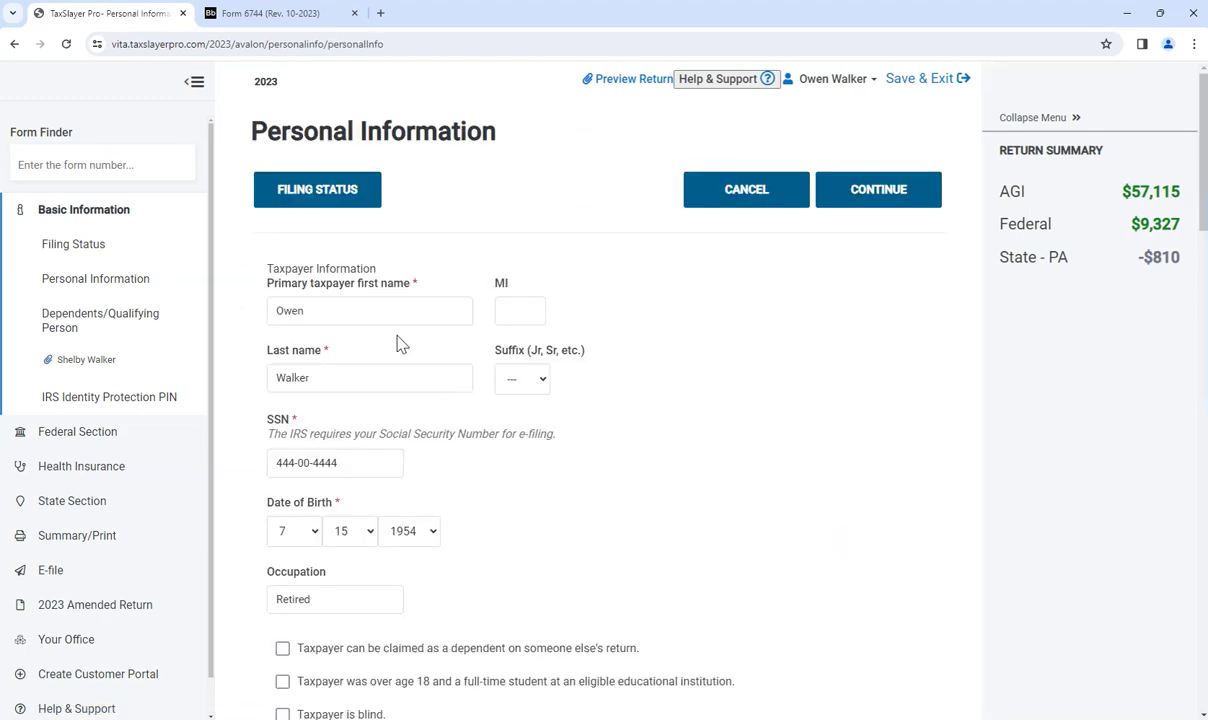
# Step: Check the taxpayer's date of birth and occupation against the Form 13614-C intake sheet in the workpapers PDF
pyautogui.scroll(-3, 531, 515)
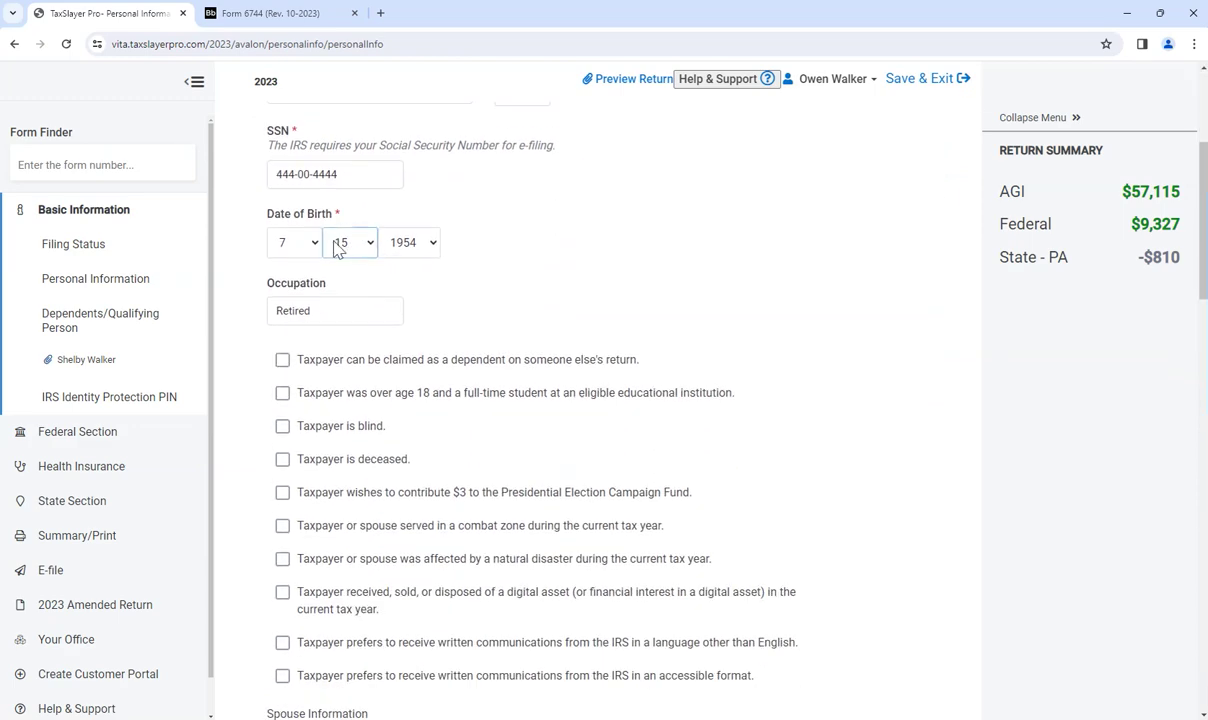
pyautogui.click(300, 14)
pyautogui.scroll(-5, 485, 423)
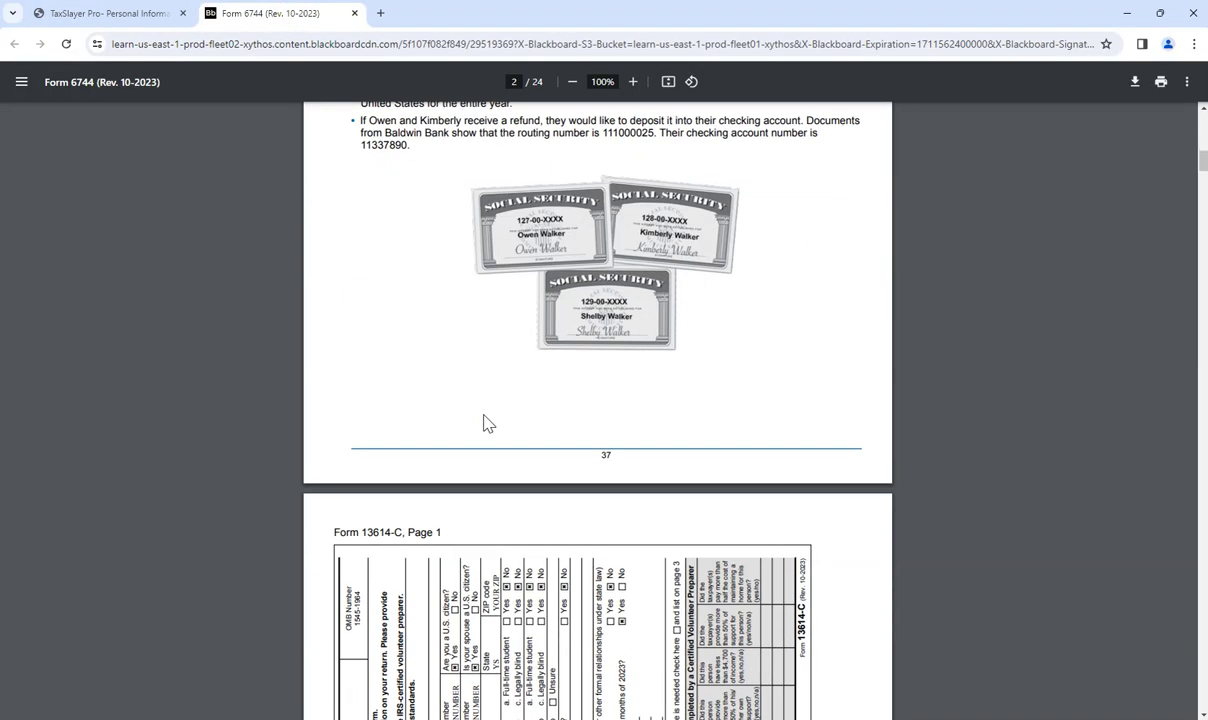
pyautogui.scroll(-2, 492, 432)
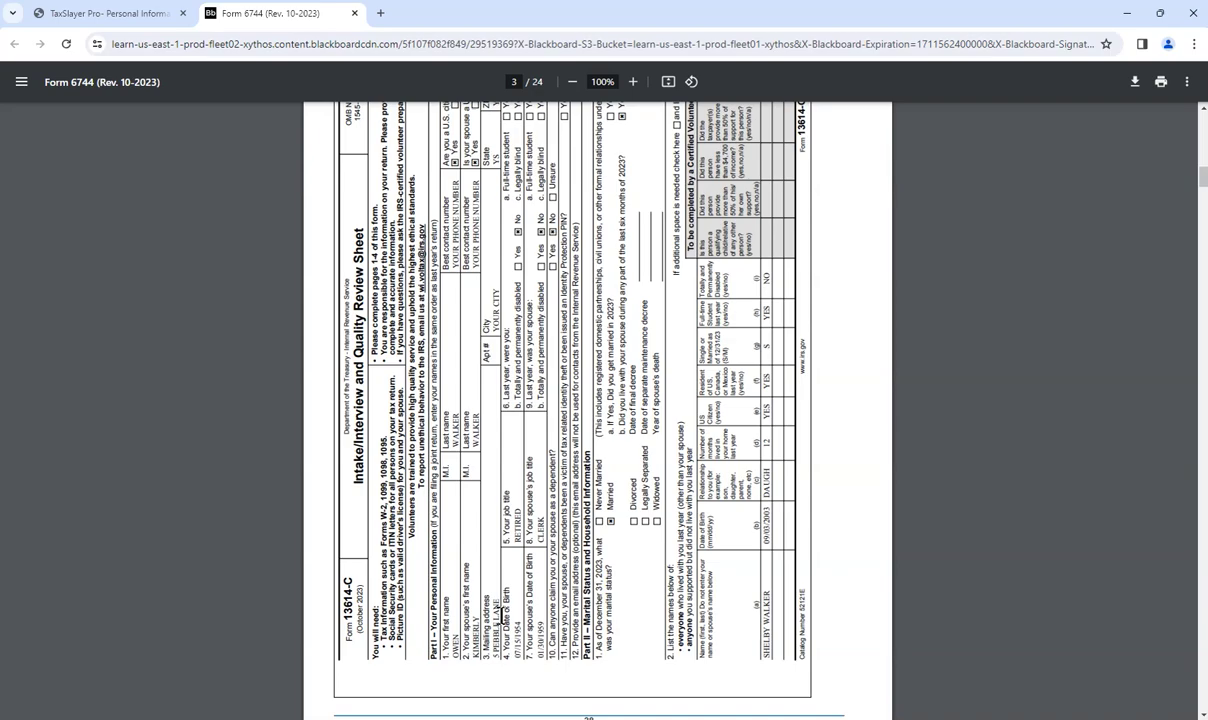
pyautogui.click(160, 14)
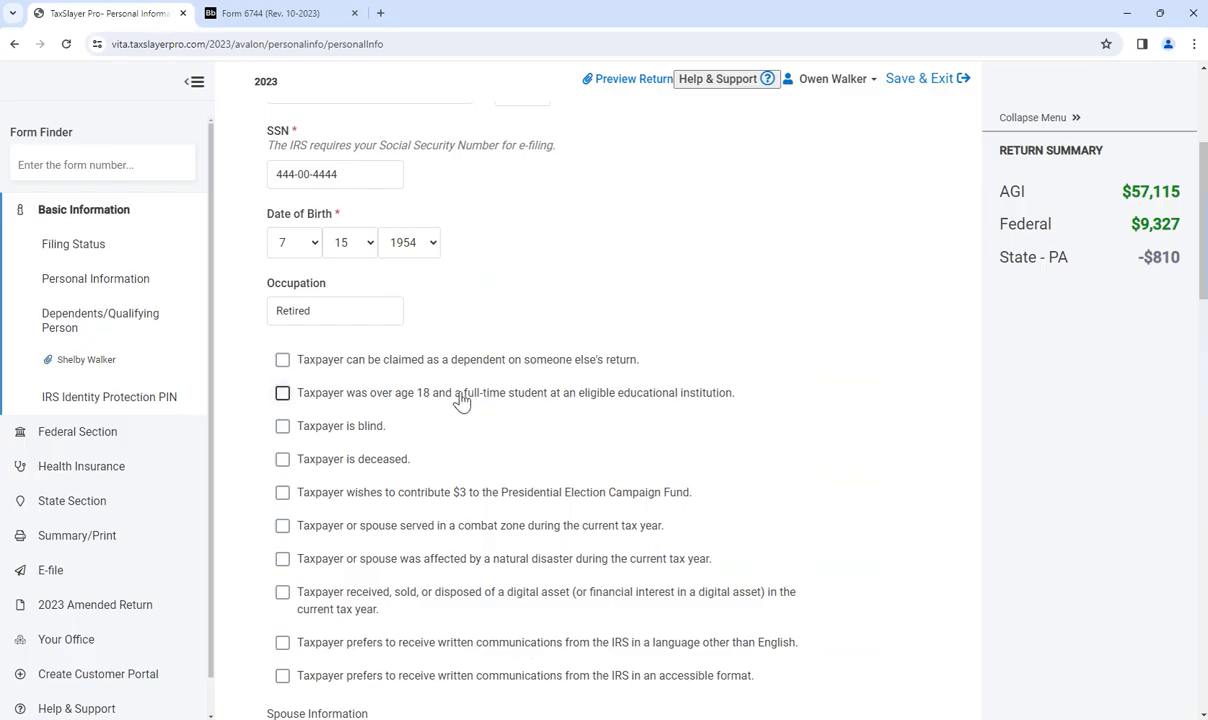
# Step: Review the taxpayer options, spouse information, address and phone entries, and continue back to the basic information overview
pyautogui.scroll(-2, 464, 410)
pyautogui.scroll(2, 470, 350)
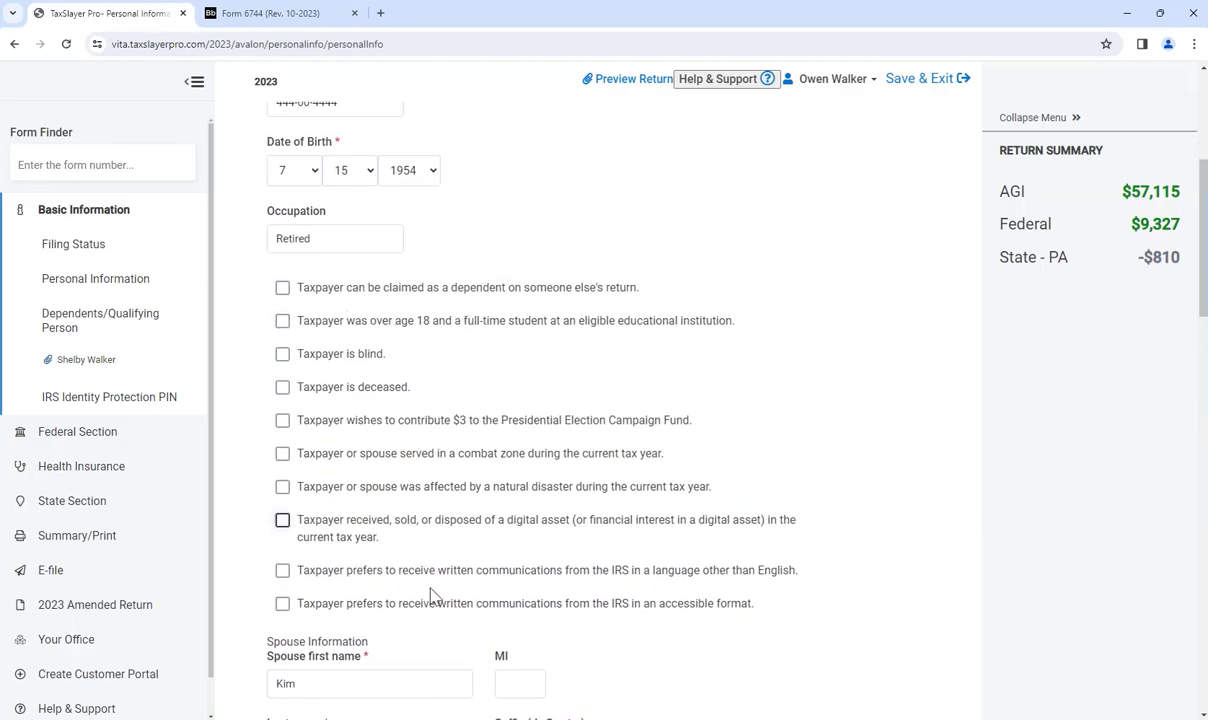
pyautogui.scroll(-3, 604, 510)
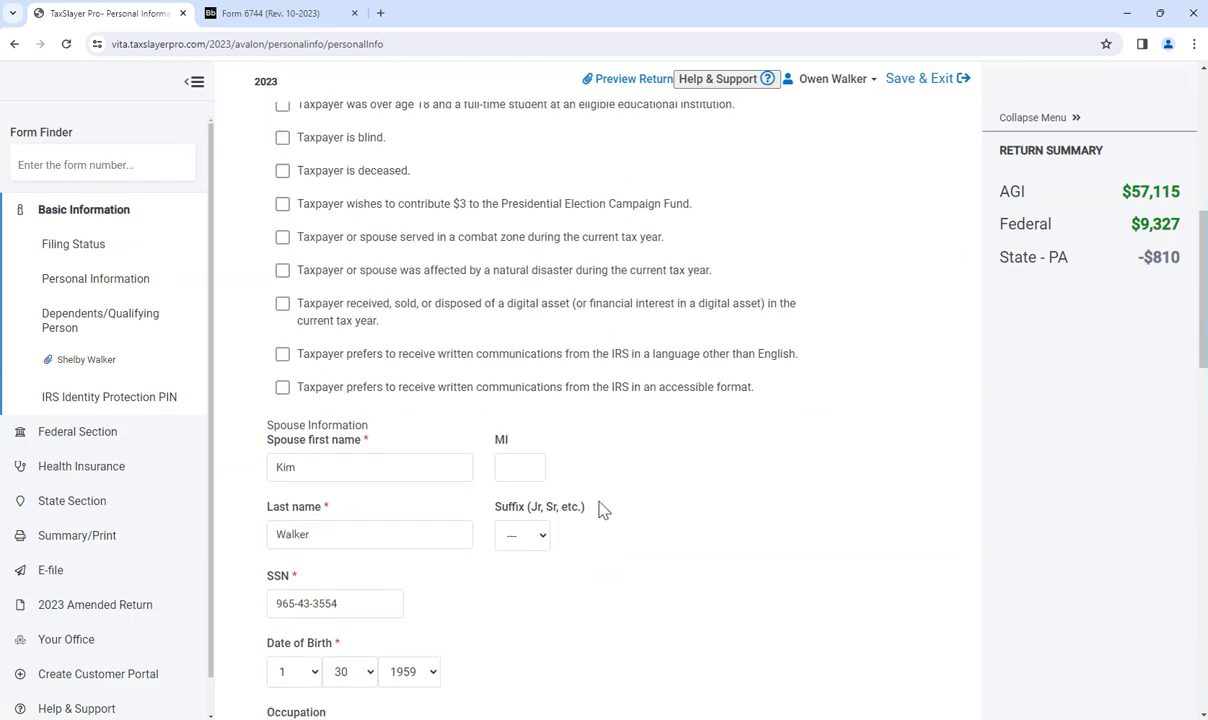
pyautogui.scroll(-3, 400, 515)
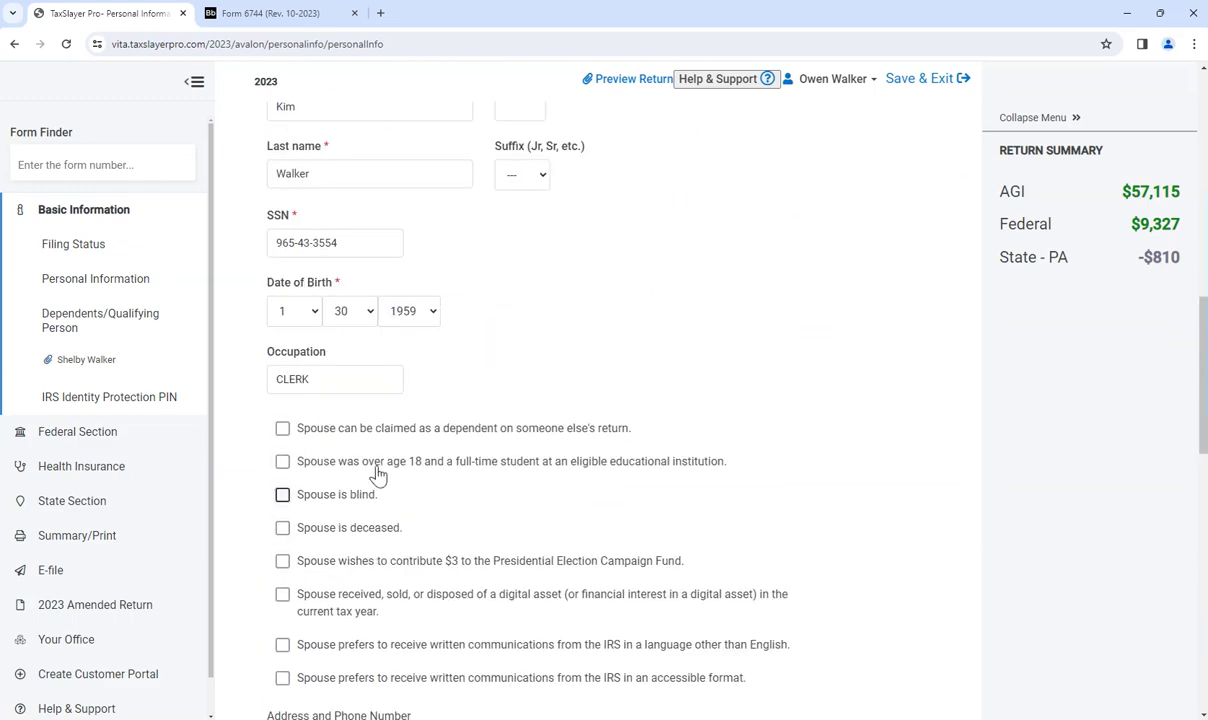
pyautogui.scroll(-3, 390, 450)
pyautogui.scroll(-3, 410, 625)
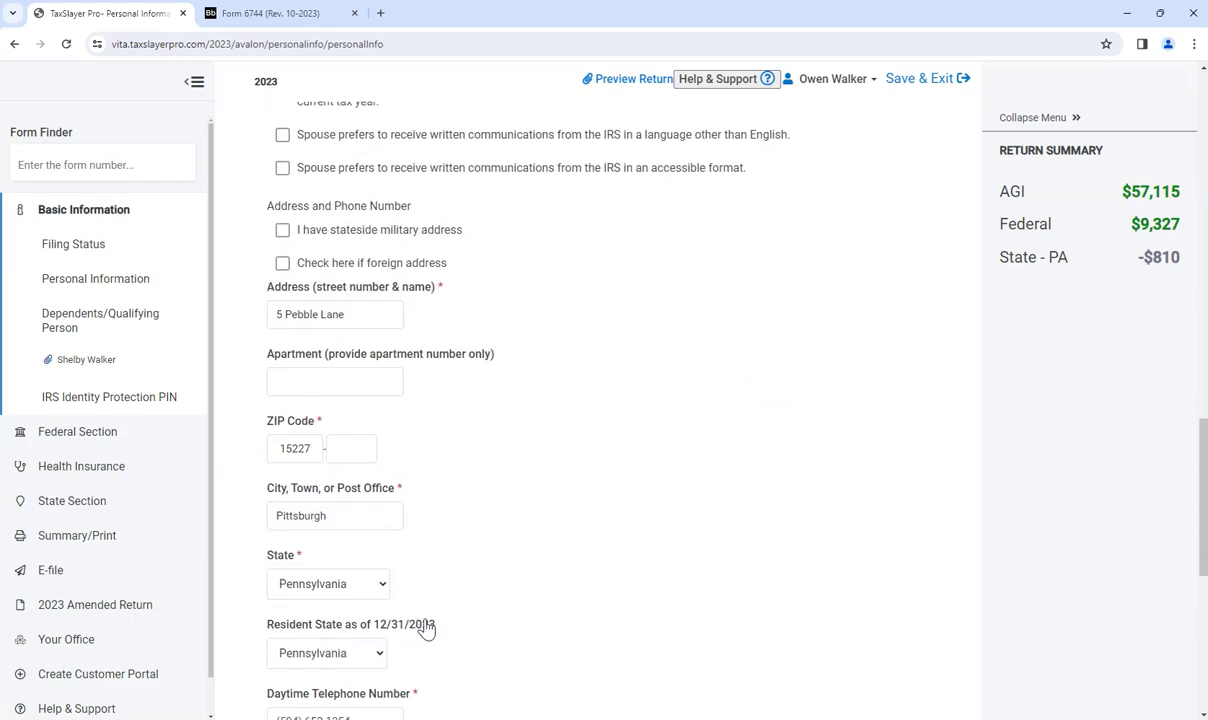
pyautogui.scroll(-5, 480, 620)
pyautogui.click(871, 682)
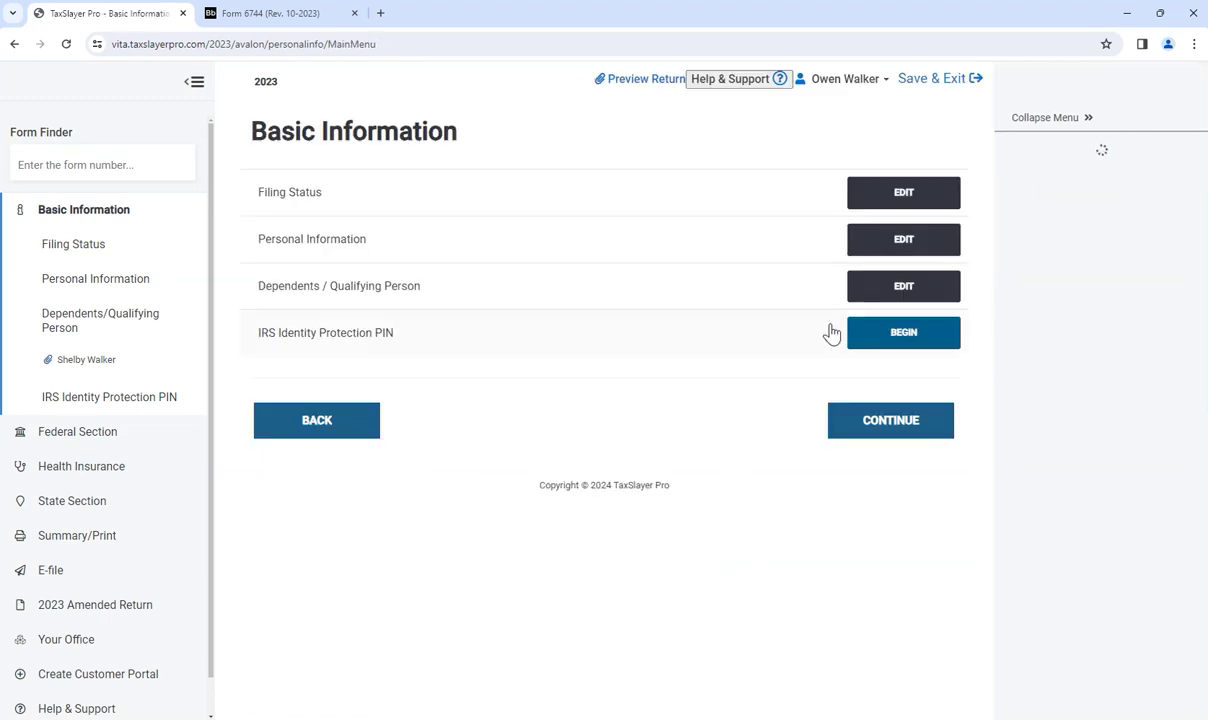
# Step: Review the dependent listed on the return and continue to the federal income section
pyautogui.click(871, 292)
pyautogui.click(860, 193)
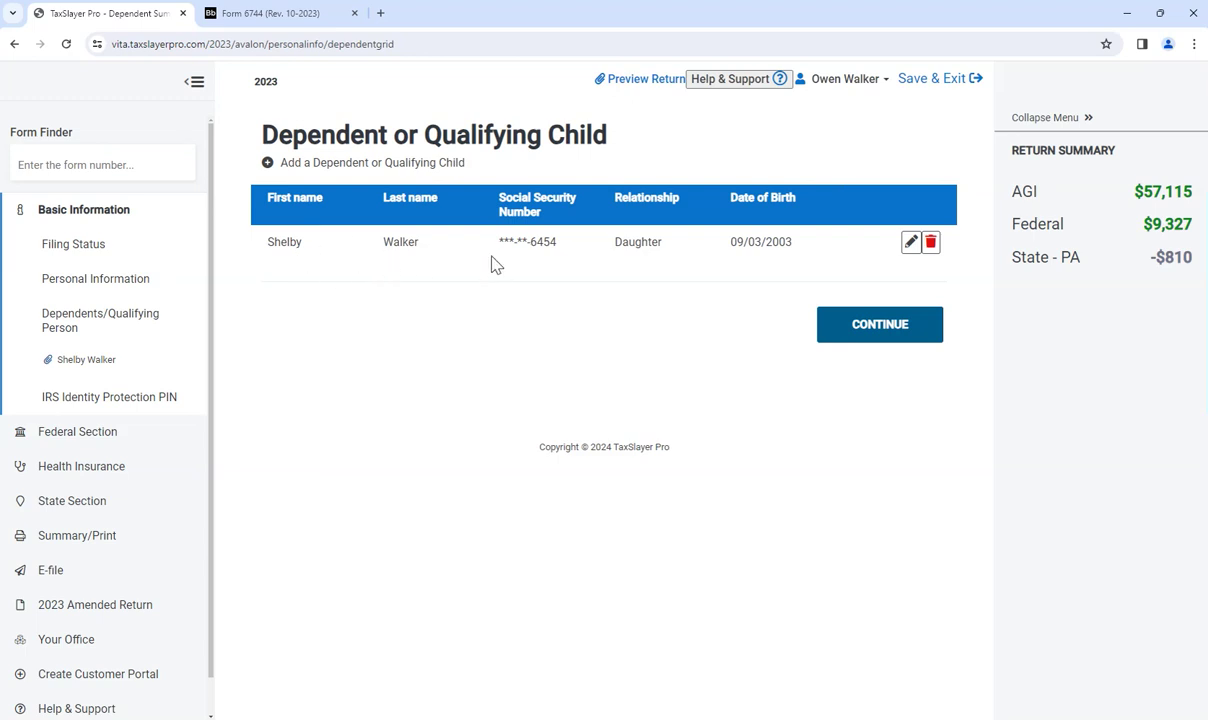
pyautogui.click(868, 334)
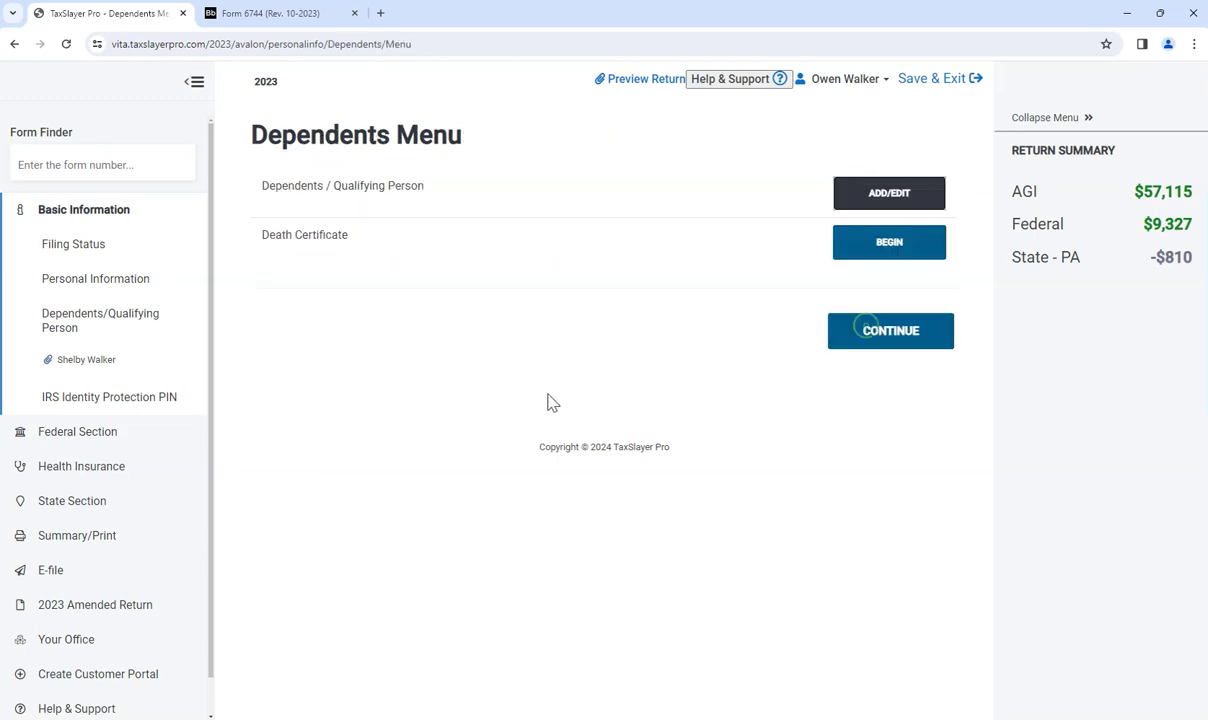
pyautogui.click(866, 338)
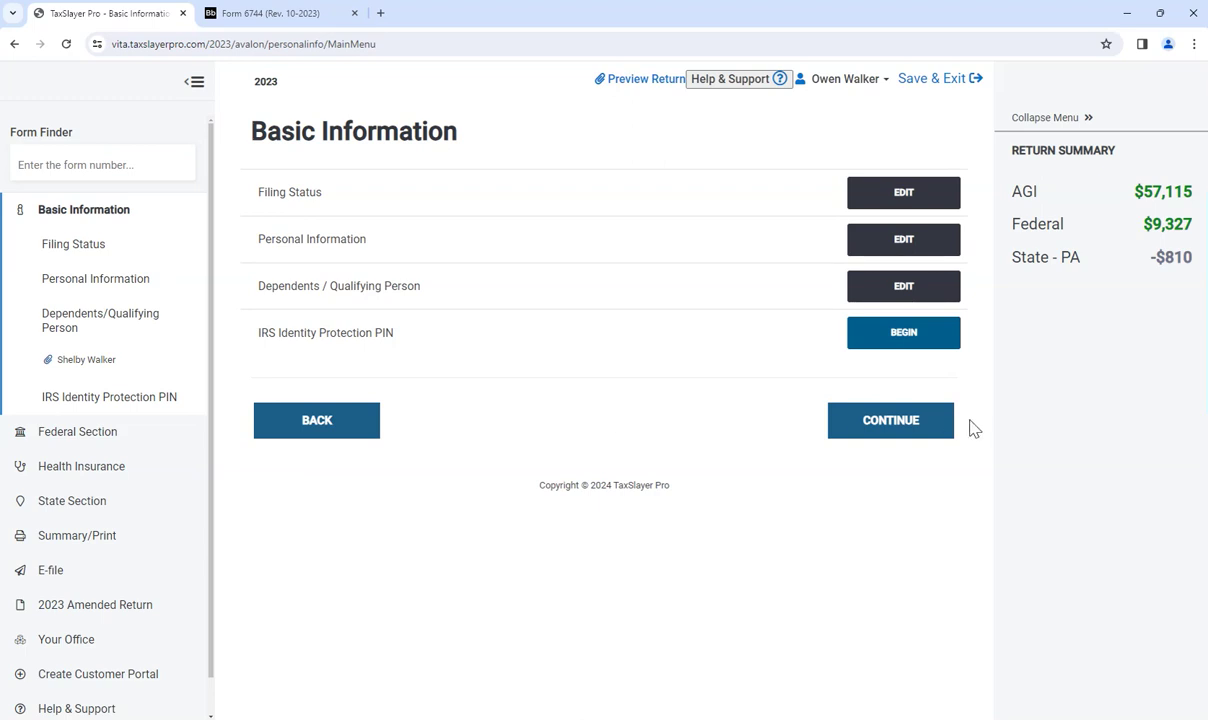
pyautogui.click(890, 421)
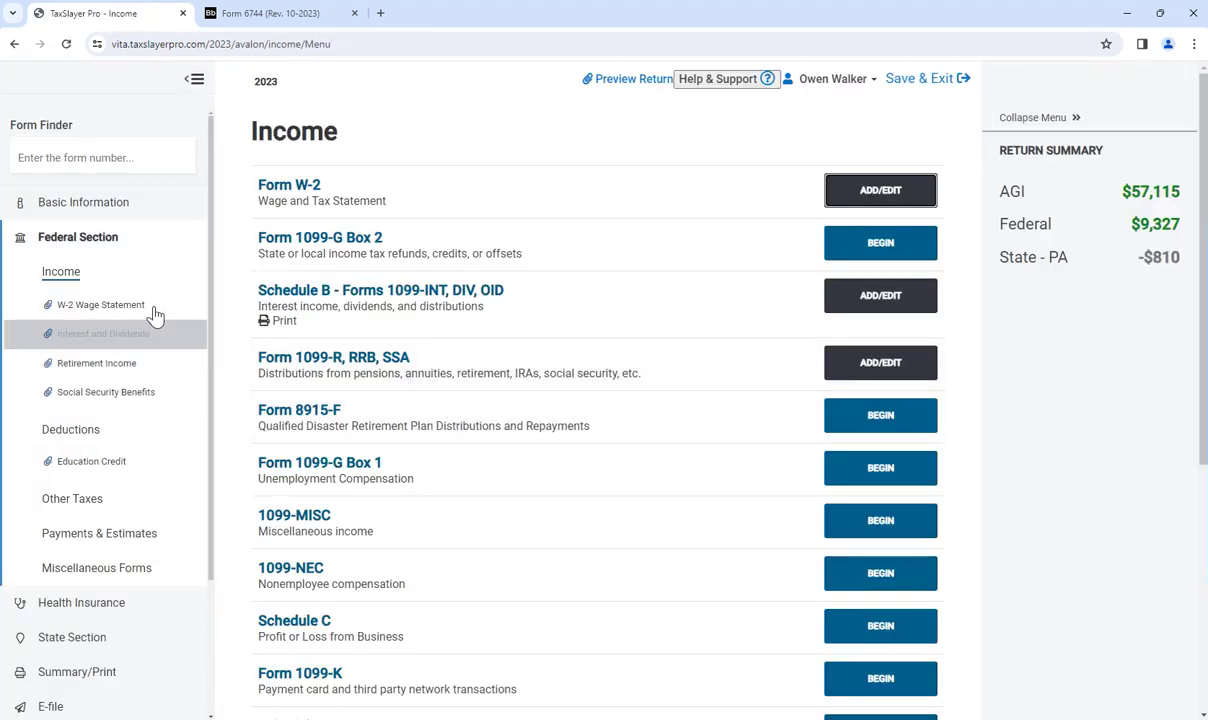
# Step: Look up the Cave Street Market Form W-2 in the workpapers PDF and return to the income list
pyautogui.click(253, 13)
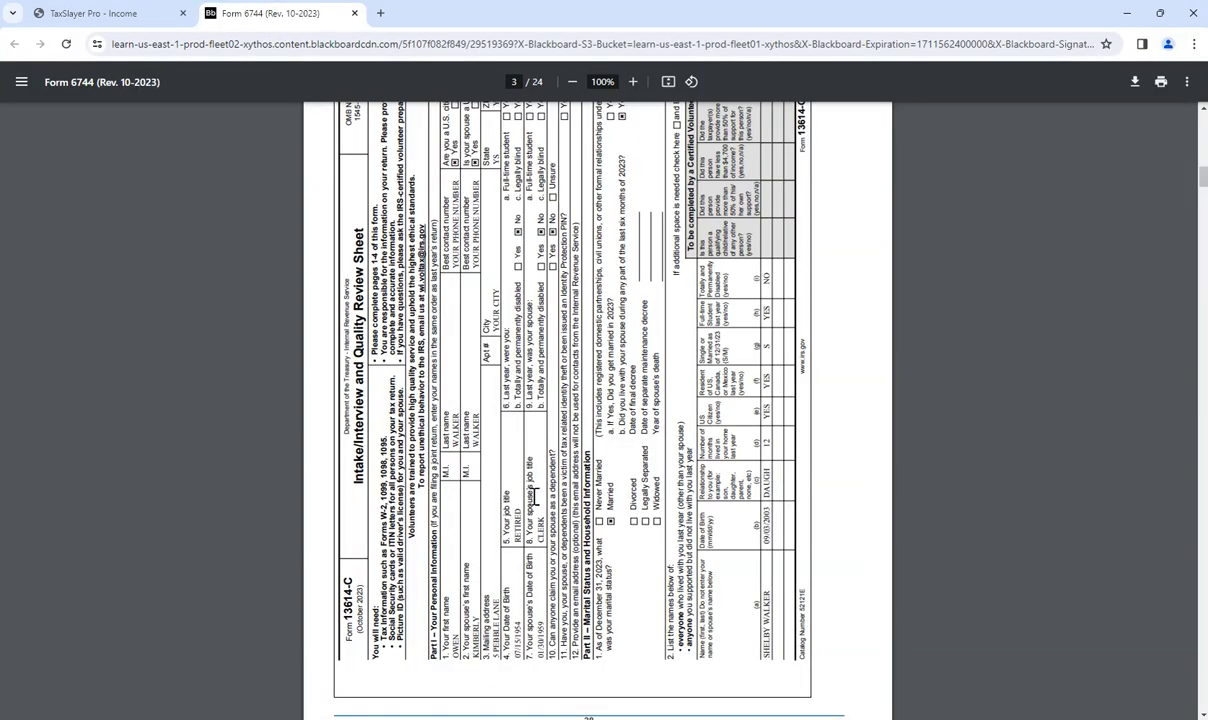
pyautogui.scroll(-20, 535, 497)
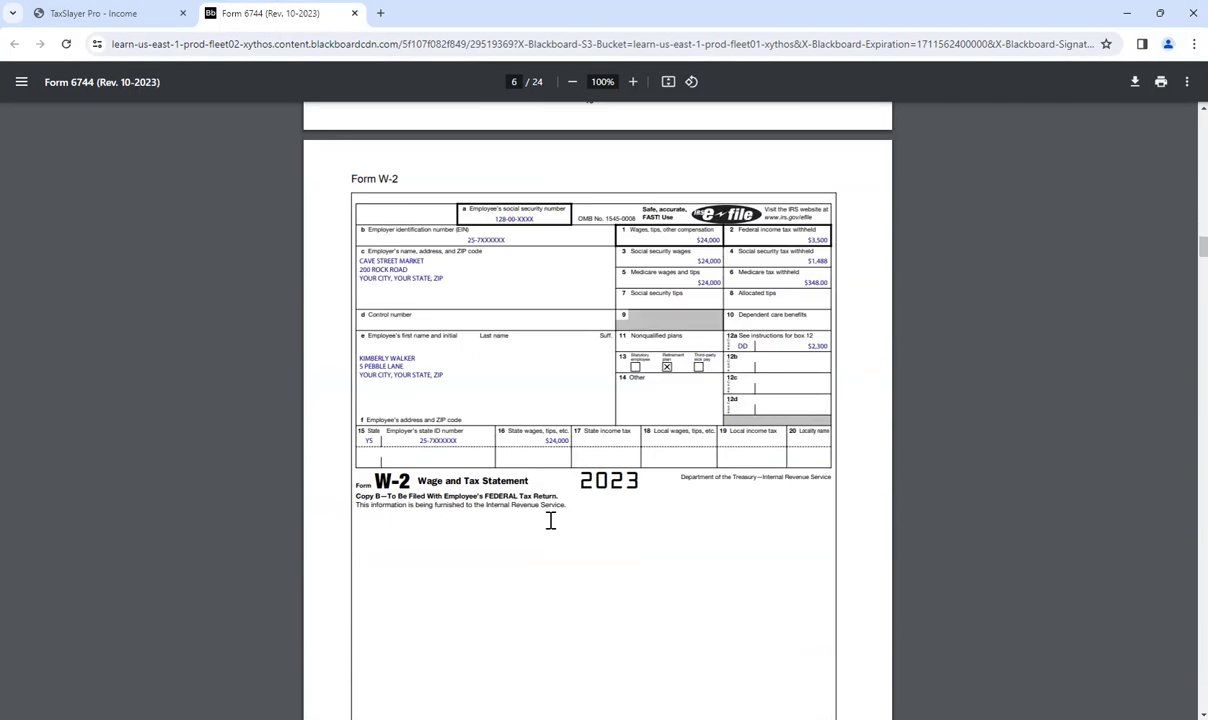
pyautogui.scroll(-2, 550, 520)
pyautogui.scroll(1, 520, 445)
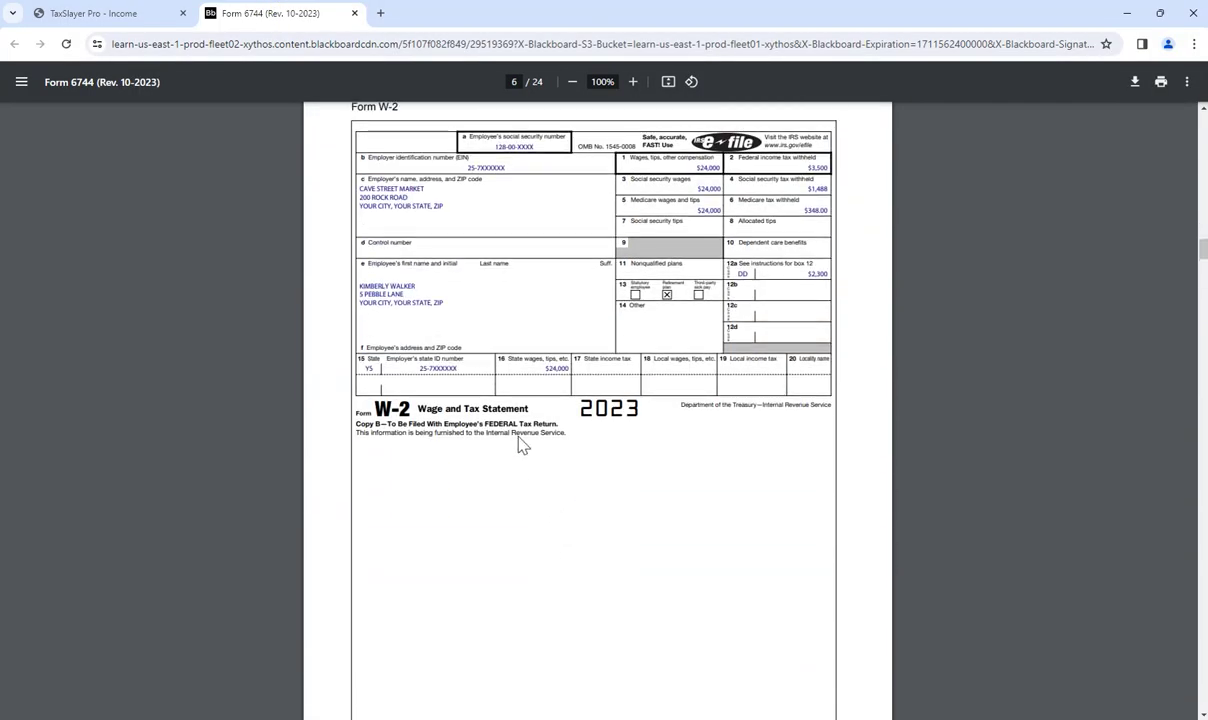
pyautogui.click(100, 14)
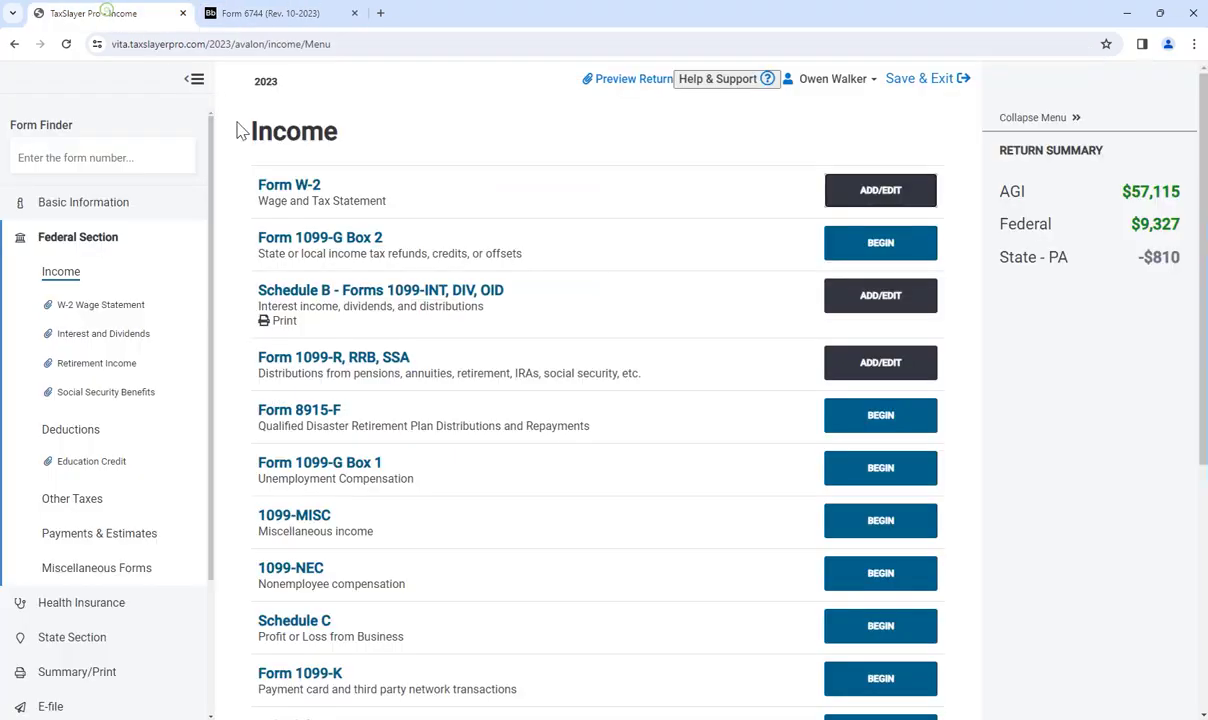
# Step: Open the existing Form W-2 entry and review it from the employer details through the state and local information
pyautogui.click(876, 193)
pyautogui.click(899, 262)
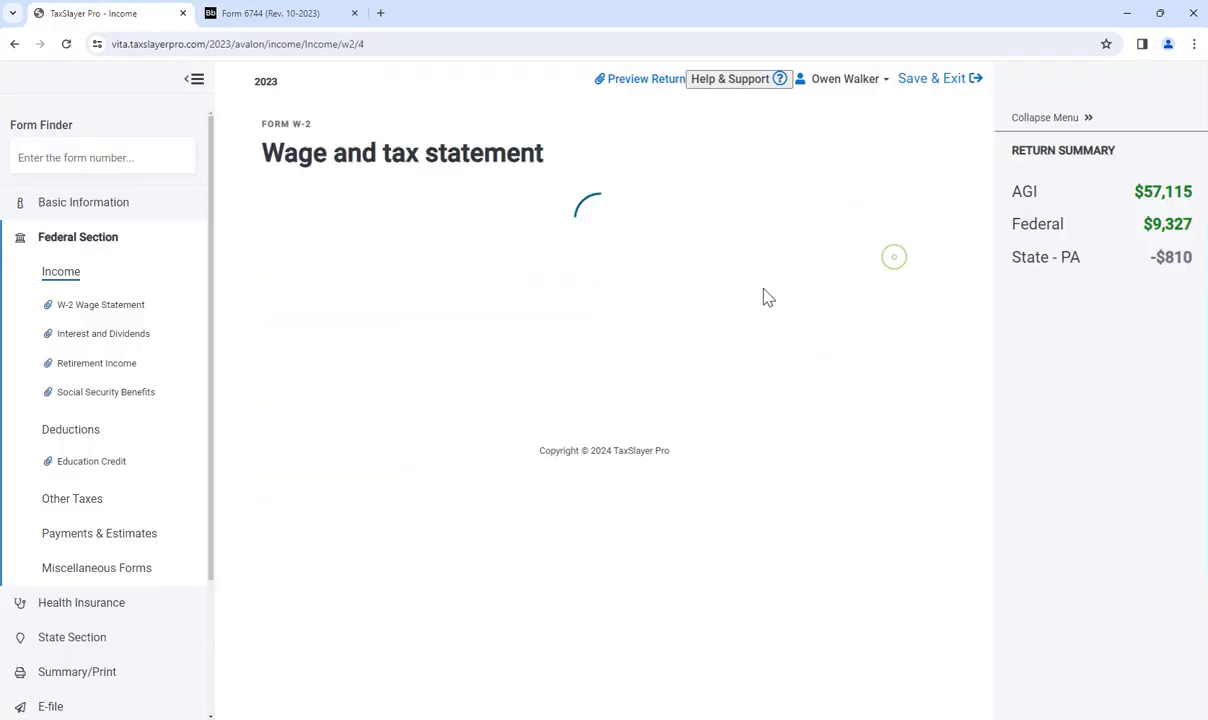
pyautogui.scroll(-4, 470, 400)
pyautogui.scroll(-10, 518, 429)
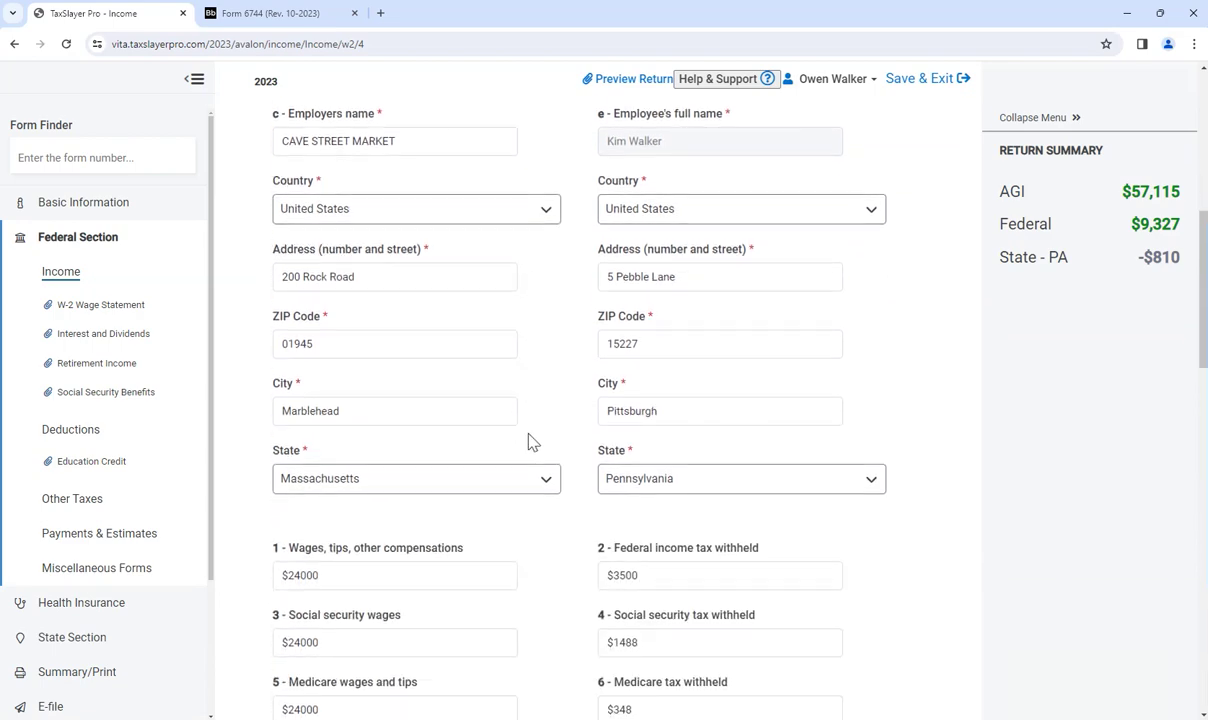
pyautogui.scroll(-6, 552, 454)
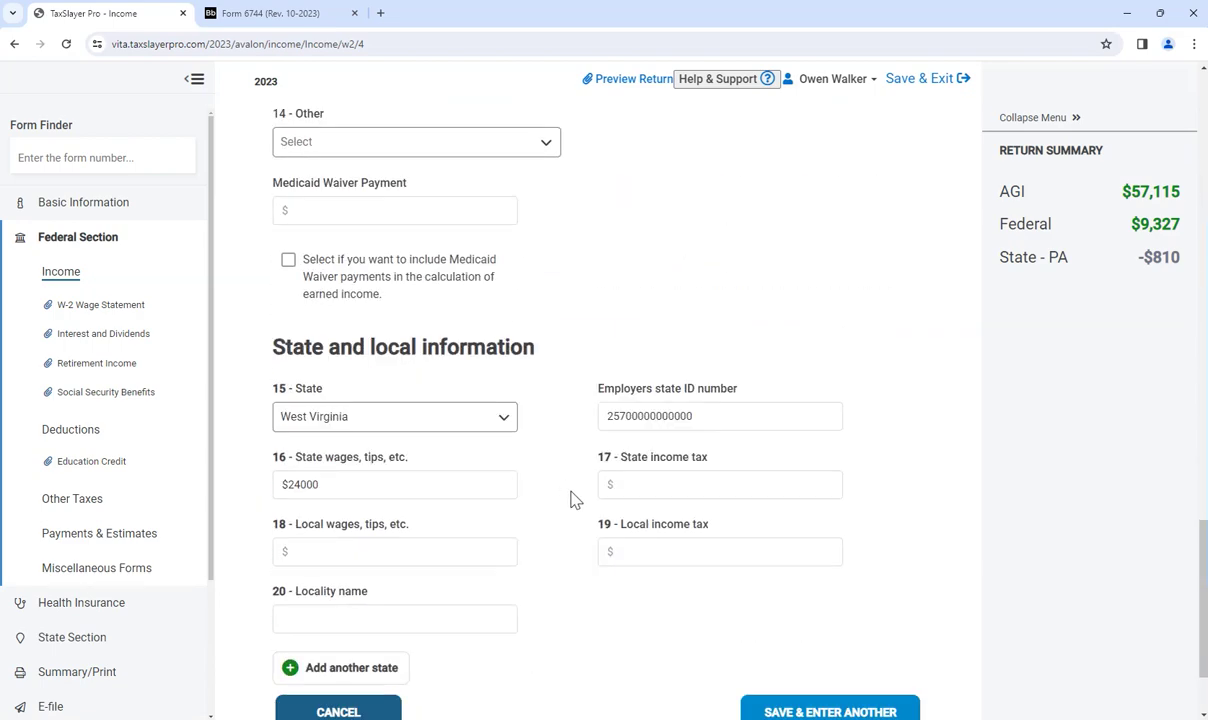
# Step: Close the Form W-2 entry, locate the Form 1099-R in the workpapers PDF, and return to the income list
pyautogui.click(785, 625)
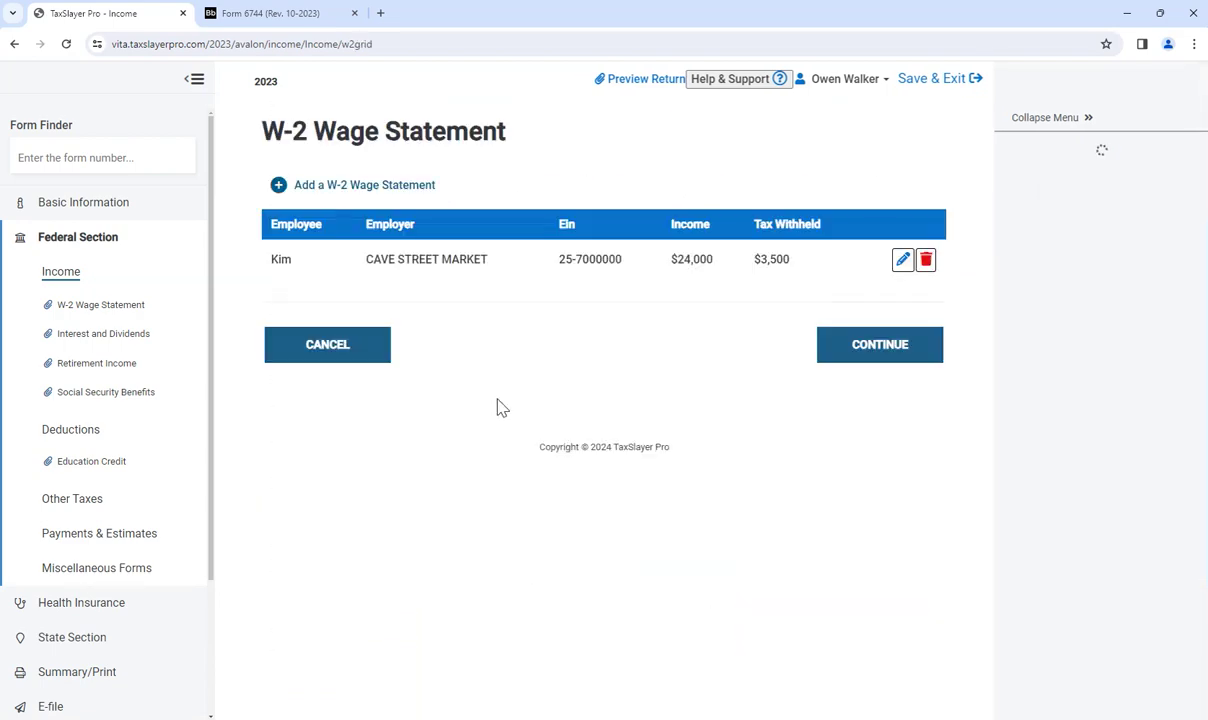
pyautogui.click(288, 18)
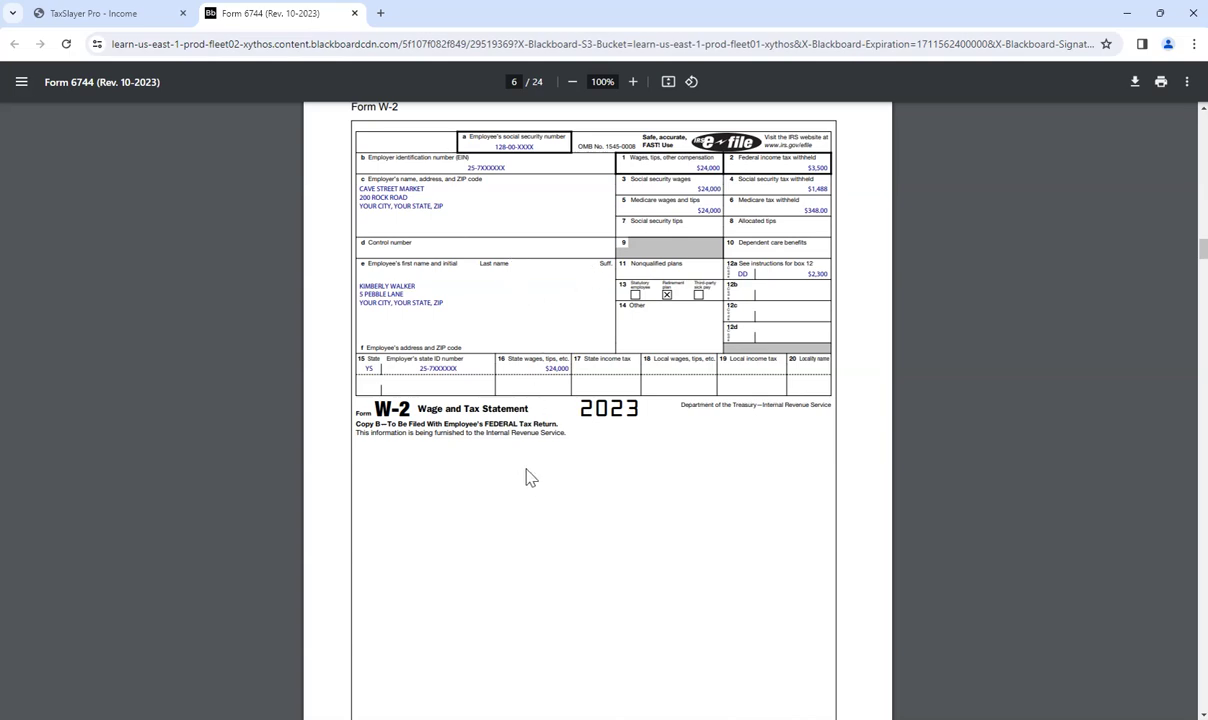
pyautogui.scroll(-8, 531, 478)
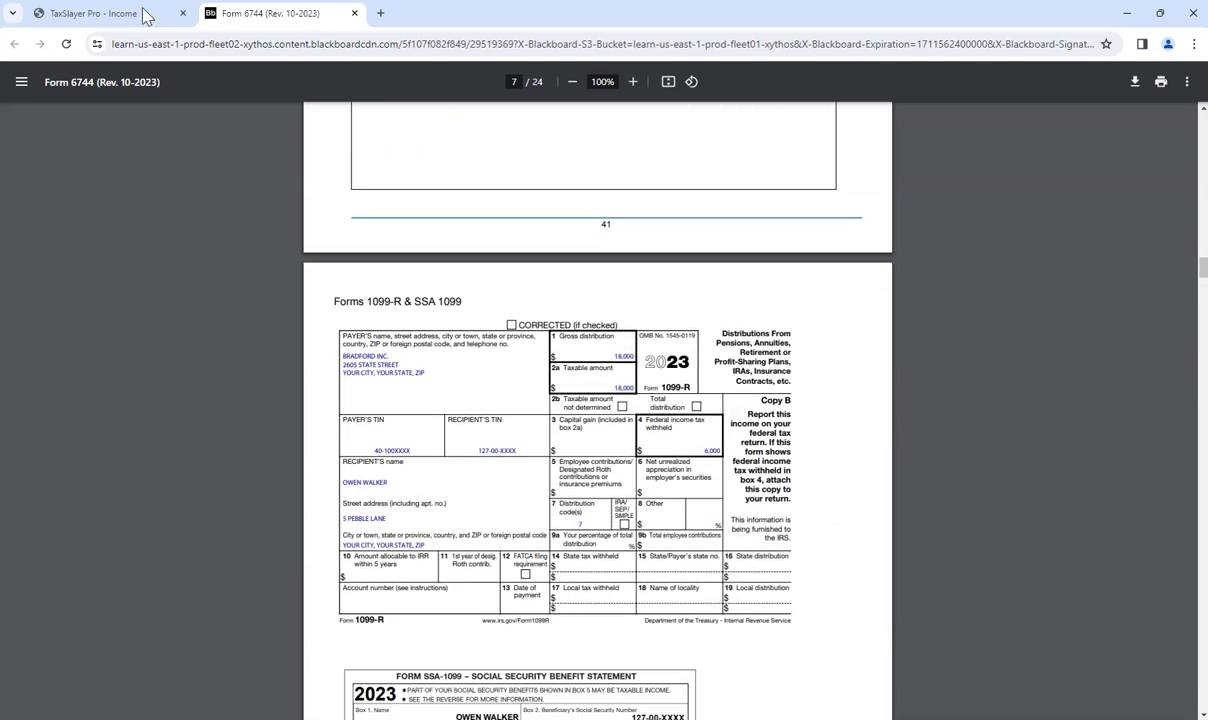
pyautogui.click(146, 16)
pyautogui.click(72, 274)
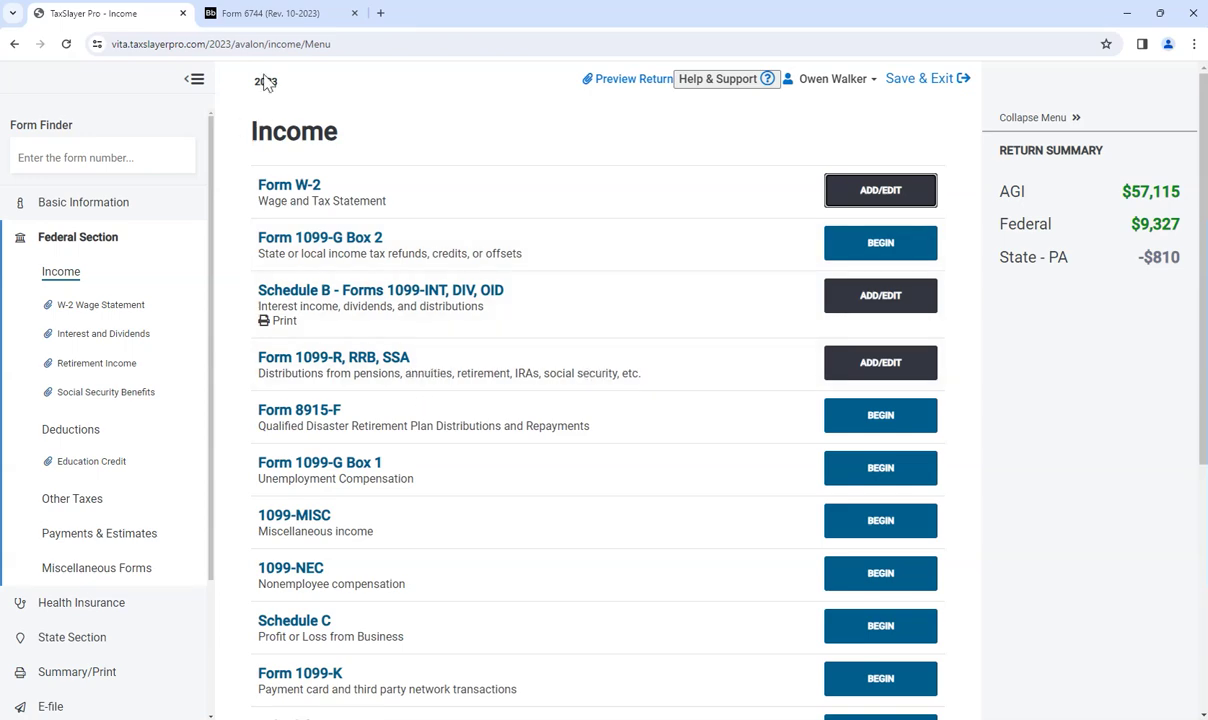
# Step: Review the Form 1099-R and Form SSA-1099 in the workpapers PDF and return to the income list
pyautogui.click(263, 18)
pyautogui.scroll(-3, 505, 392)
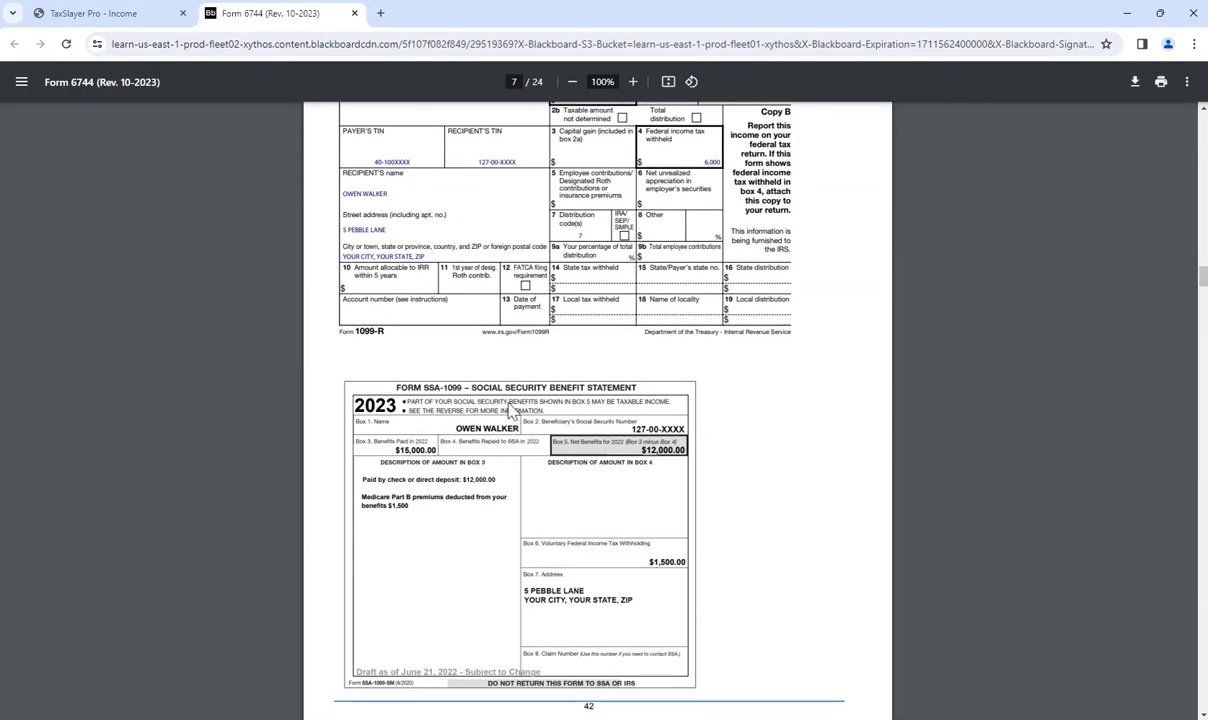
pyautogui.scroll(2, 515, 260)
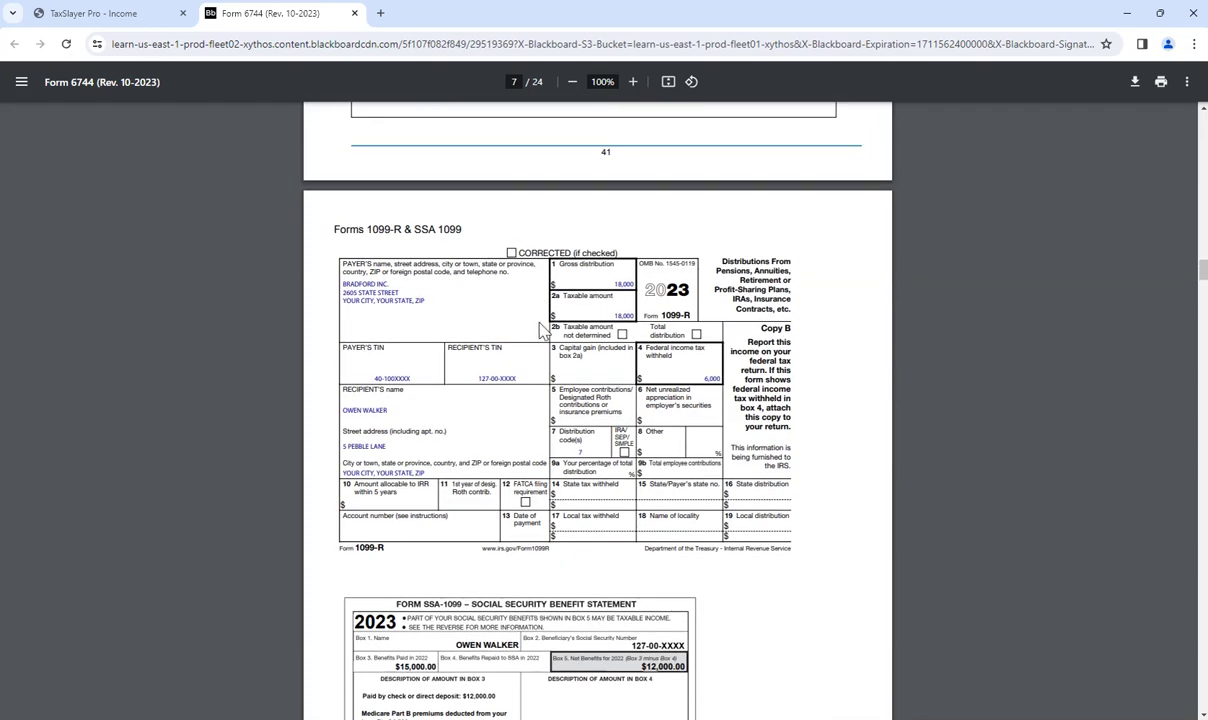
pyautogui.scroll(-2, 505, 418)
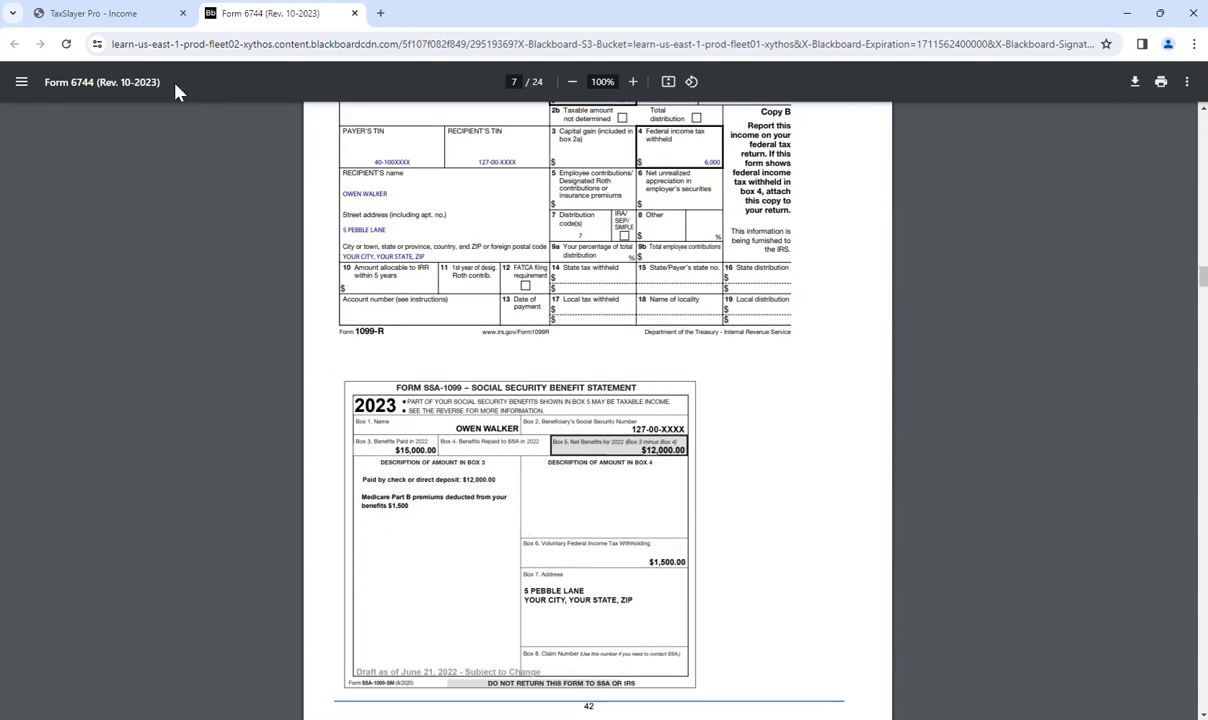
pyautogui.click(100, 14)
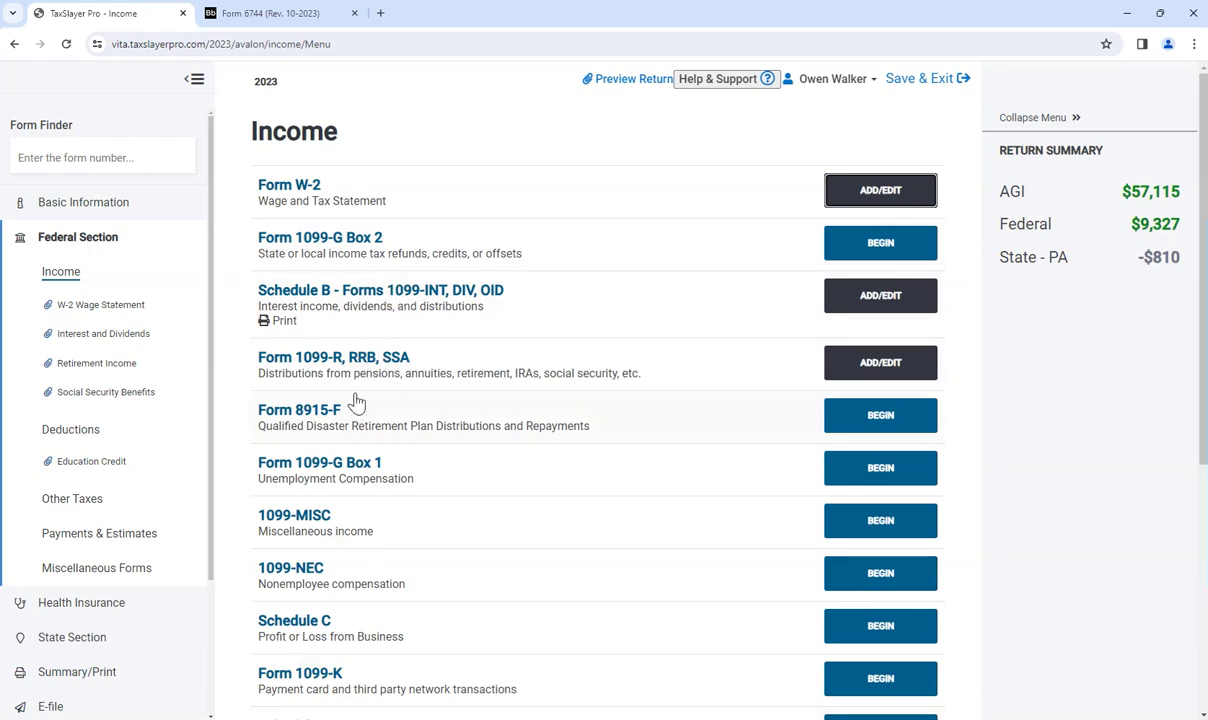
# Step: Look up the Form 1099-DIV in the workpapers PDF, then visit the return's interest and dividends section and go back to the income list
pyautogui.click(262, 13)
pyautogui.scroll(-7, 448, 384)
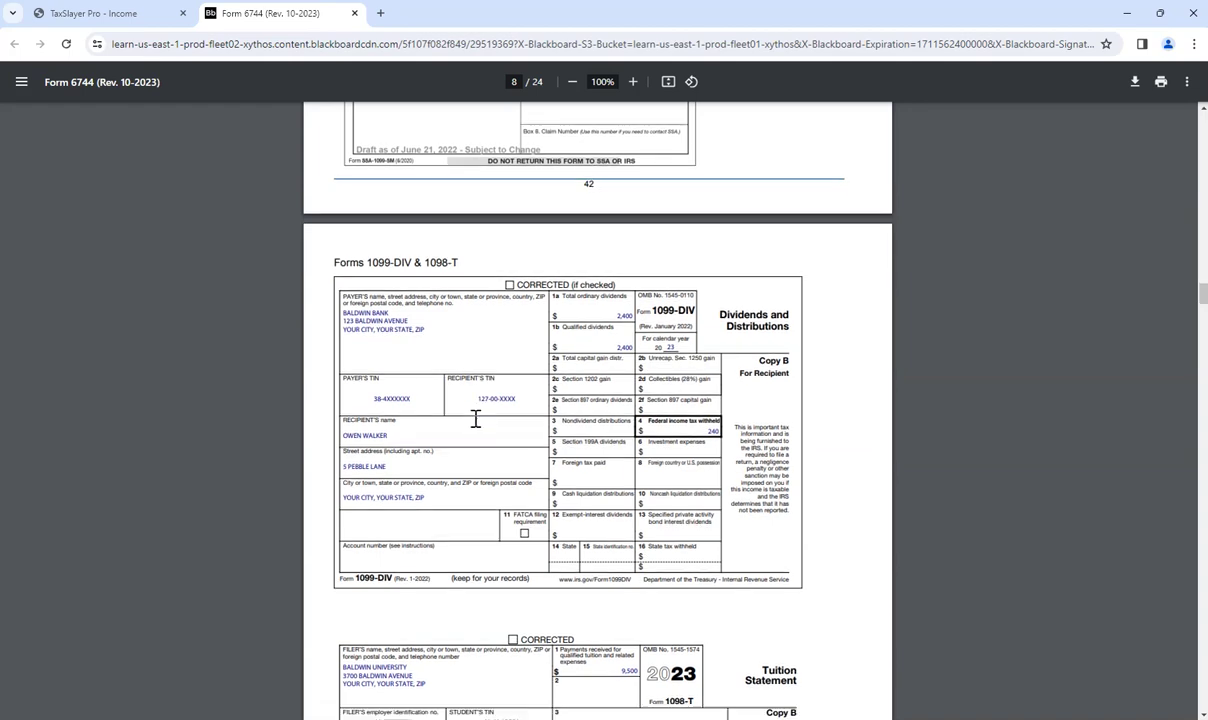
pyautogui.click(80, 14)
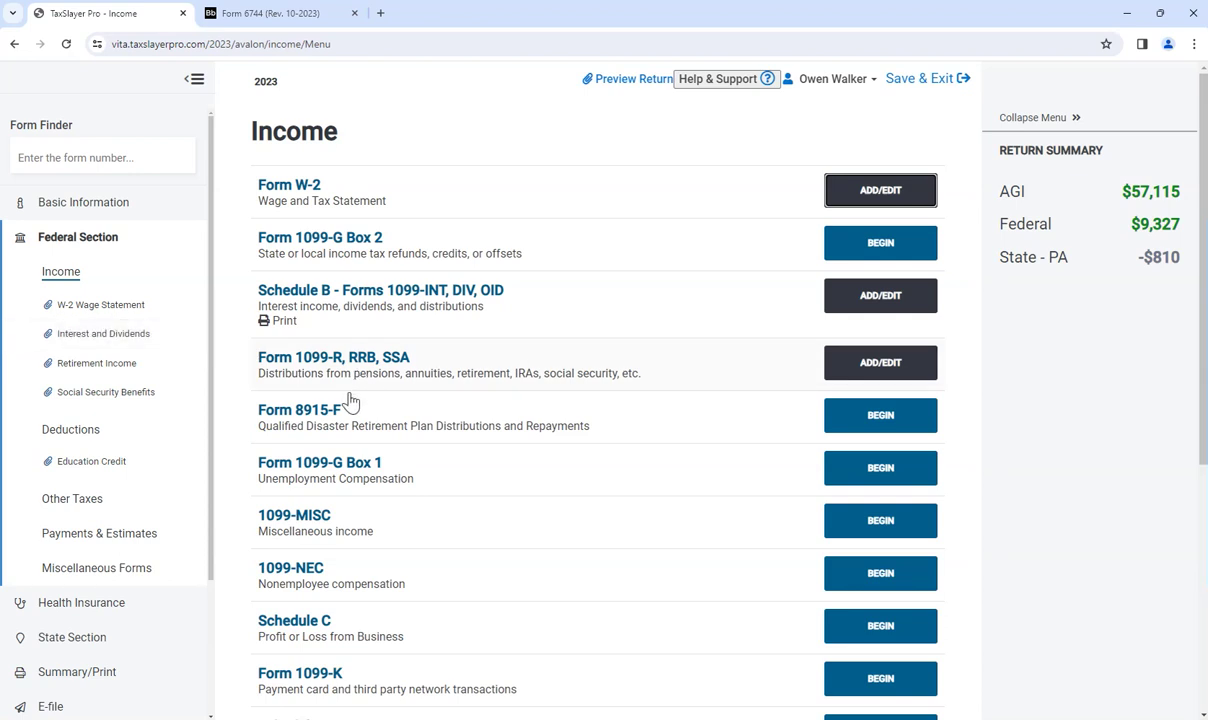
pyautogui.click(176, 336)
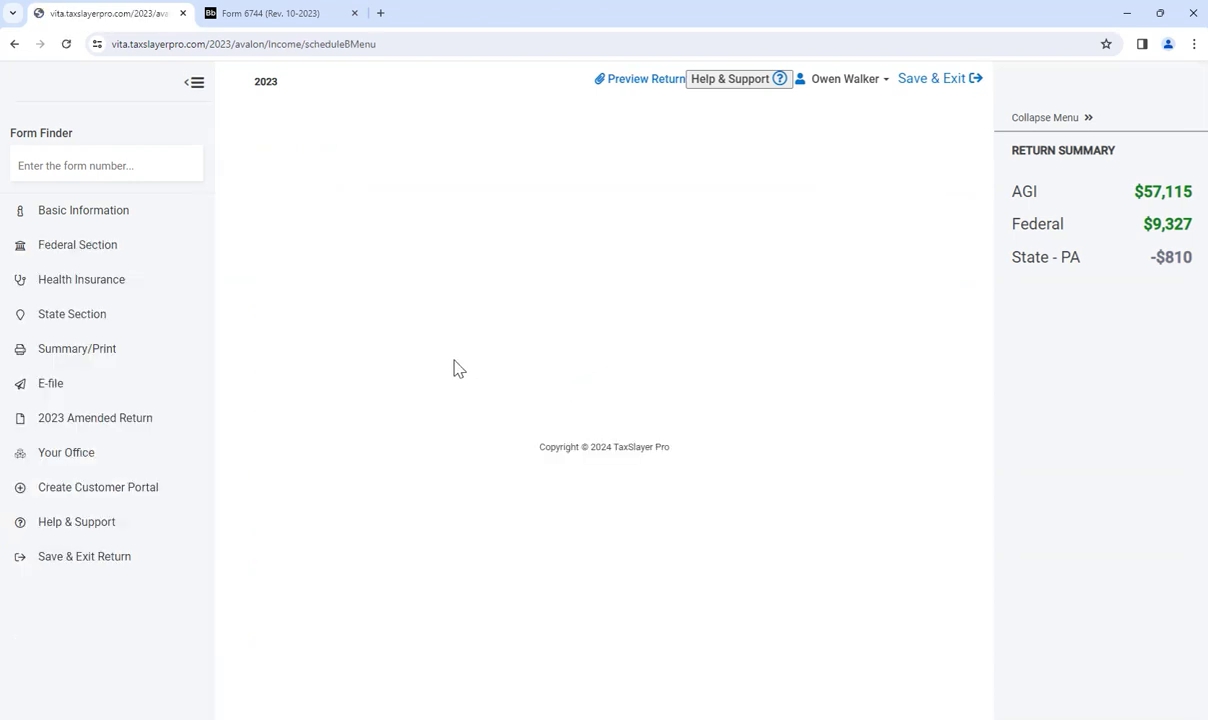
pyautogui.click(875, 372)
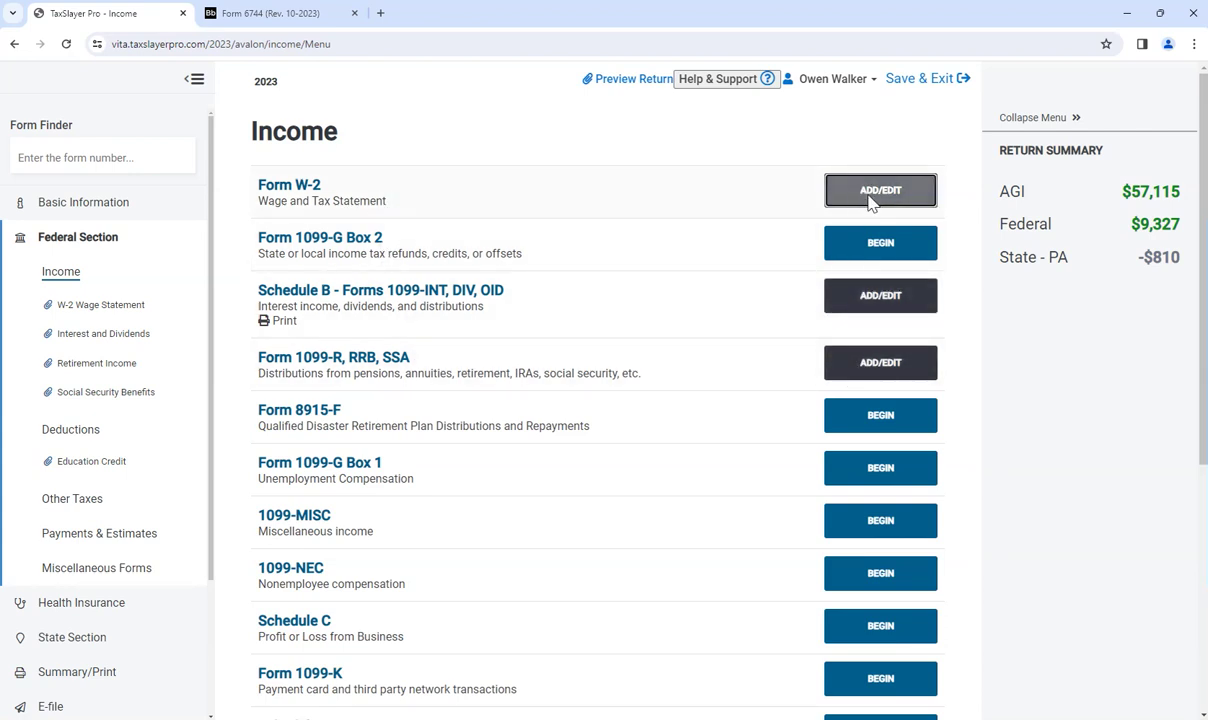
pyautogui.scroll(-3, 745, 365)
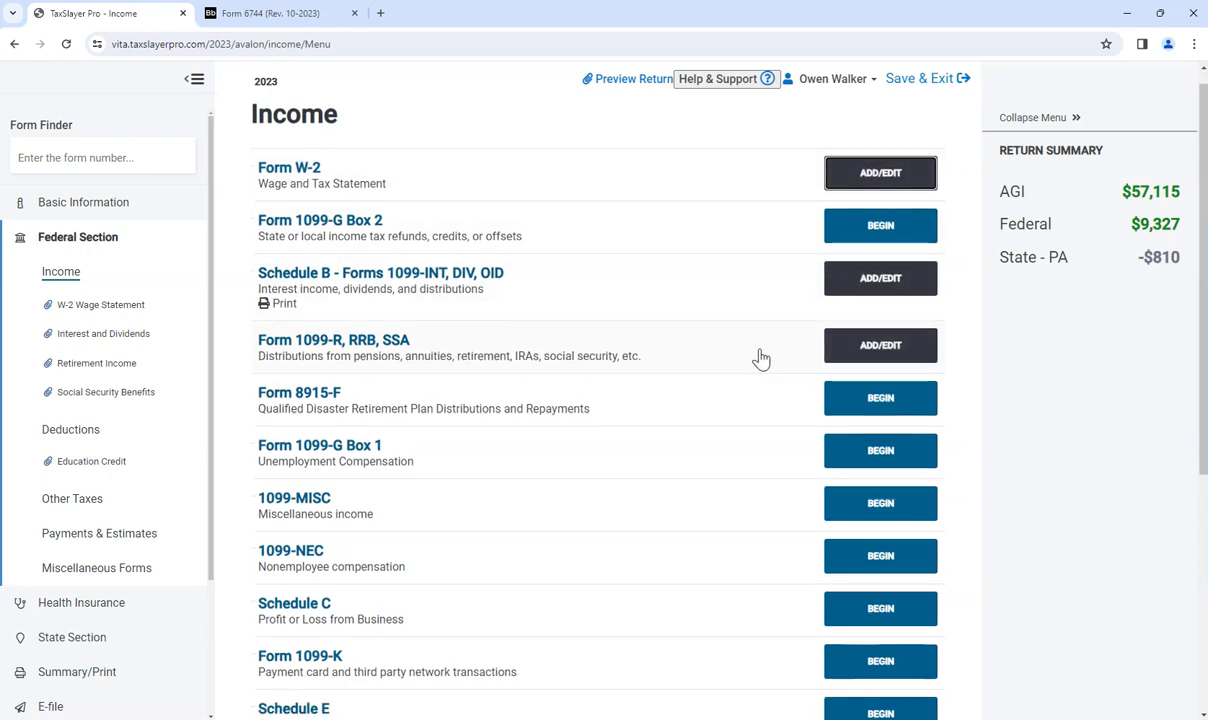
pyautogui.scroll(4, 725, 368)
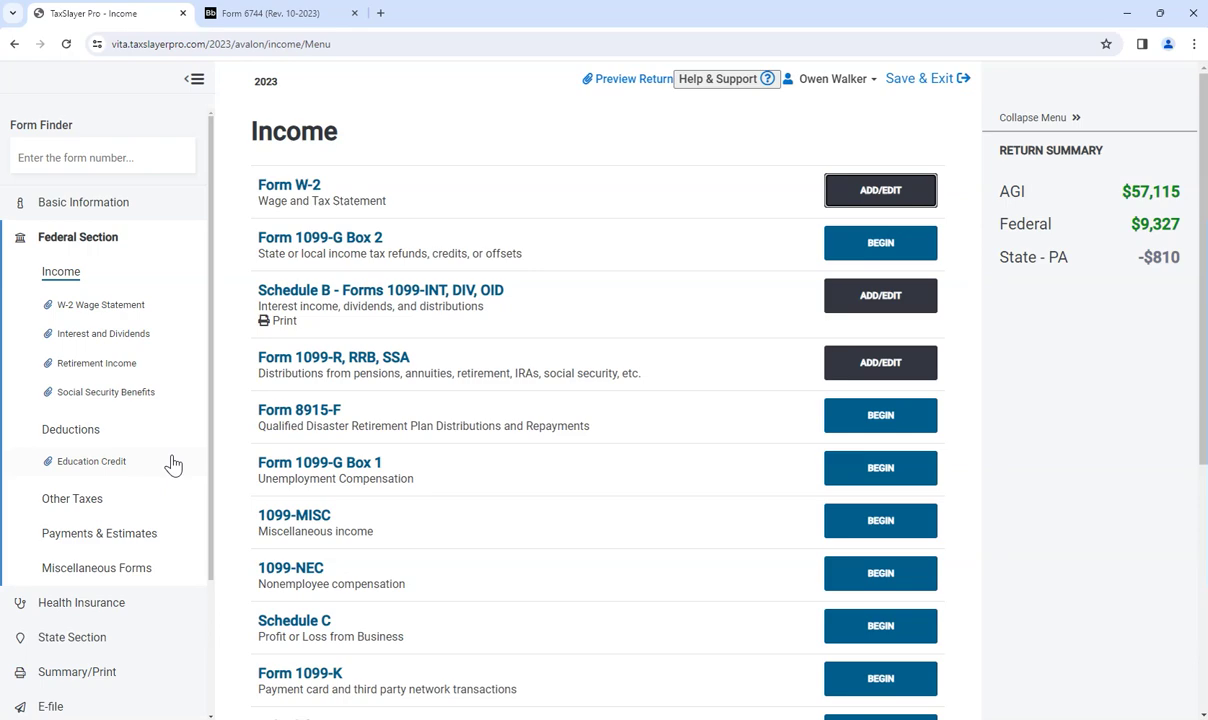
# Step: Look up the Baldwin University Form 1098-T in the workpapers PDF and open the return's education credit summary
pyautogui.click(270, 13)
pyautogui.scroll(-1, 520, 416)
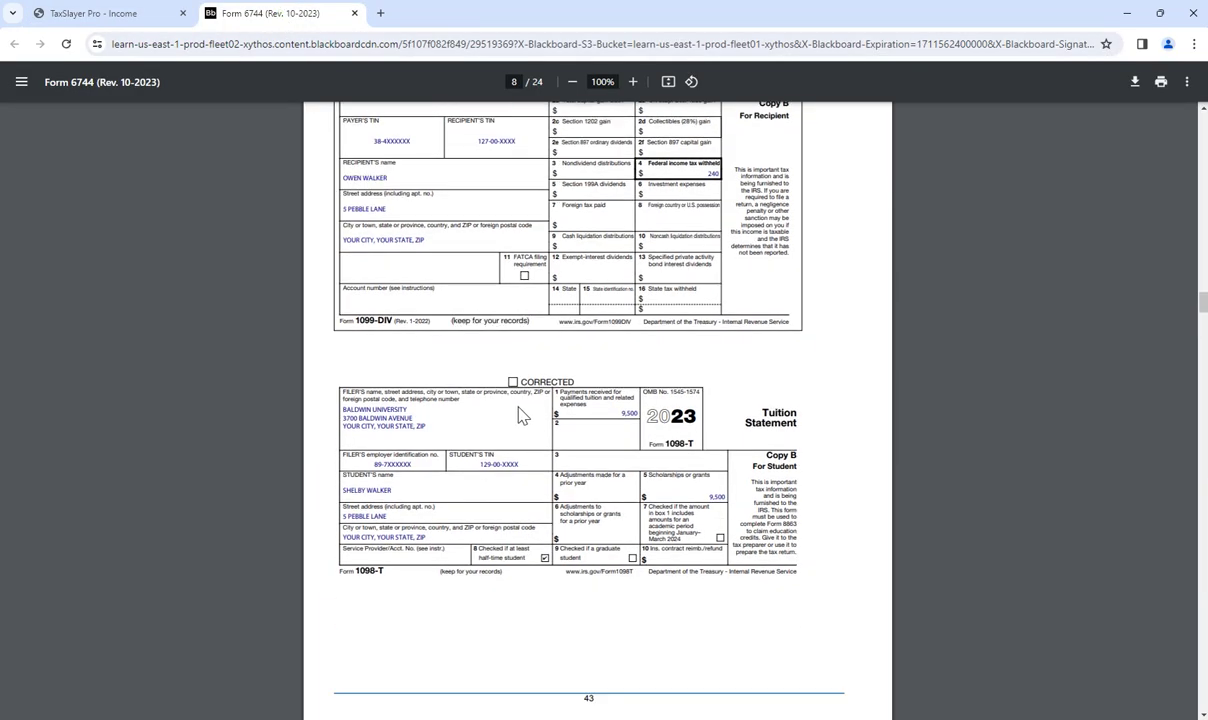
pyautogui.scroll(-3, 520, 416)
pyautogui.click(133, 18)
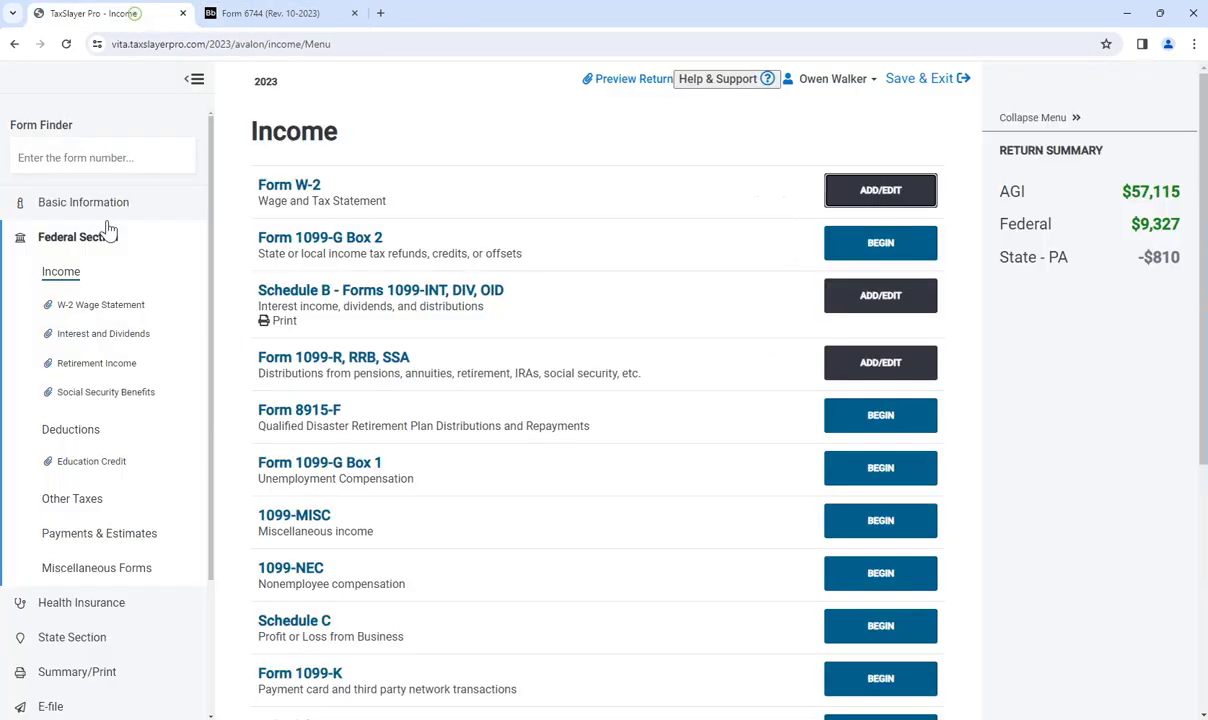
pyautogui.click(112, 464)
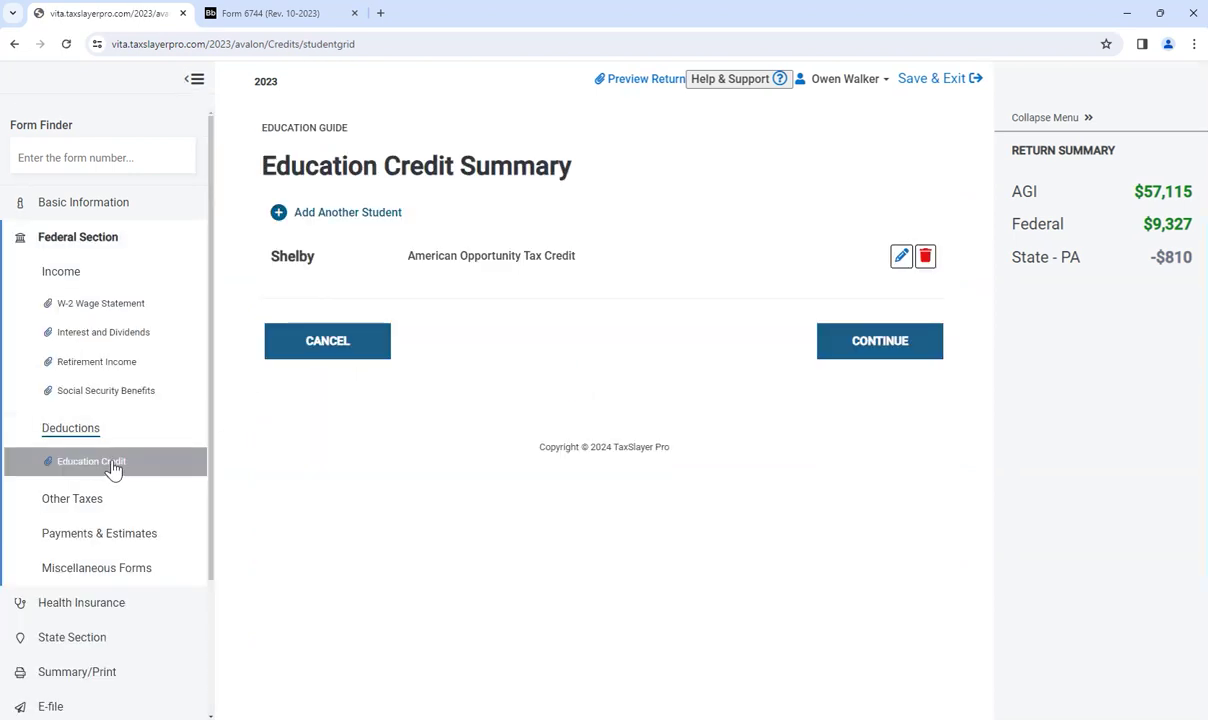
# Step: Open the tax return summary, review Form 1040 pages 1 and 2, and return to page 1
pyautogui.scroll(-2, 113, 470)
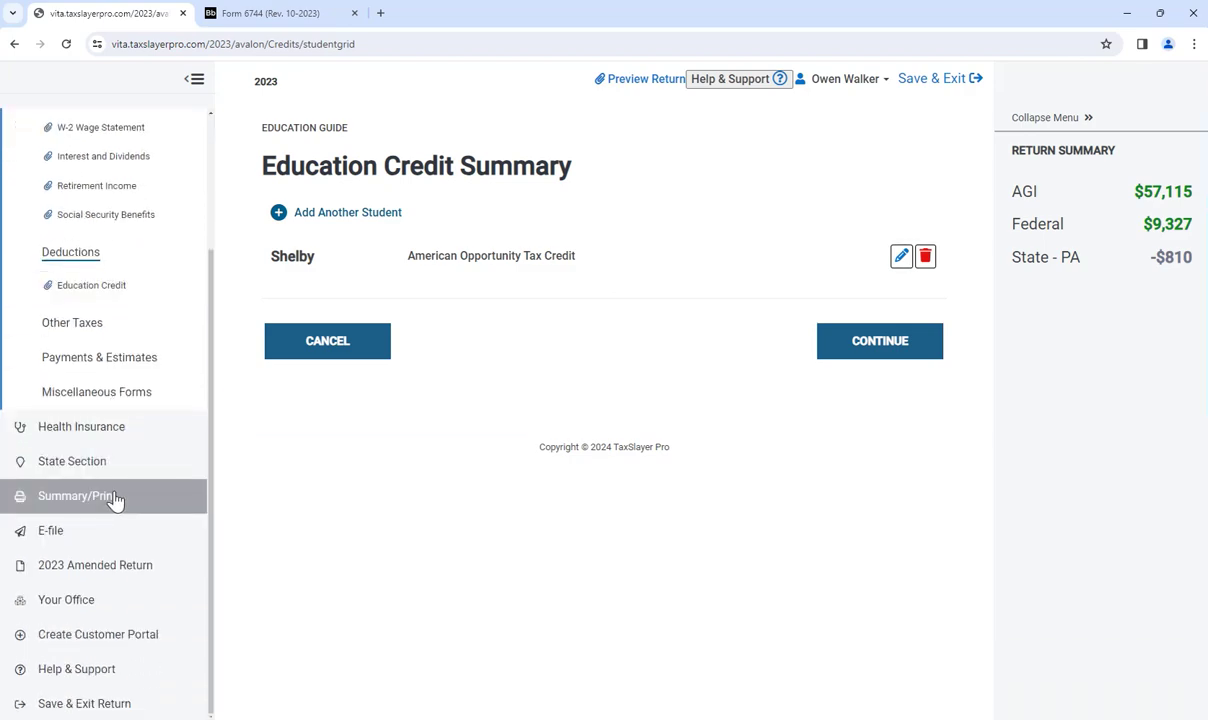
pyautogui.click(115, 500)
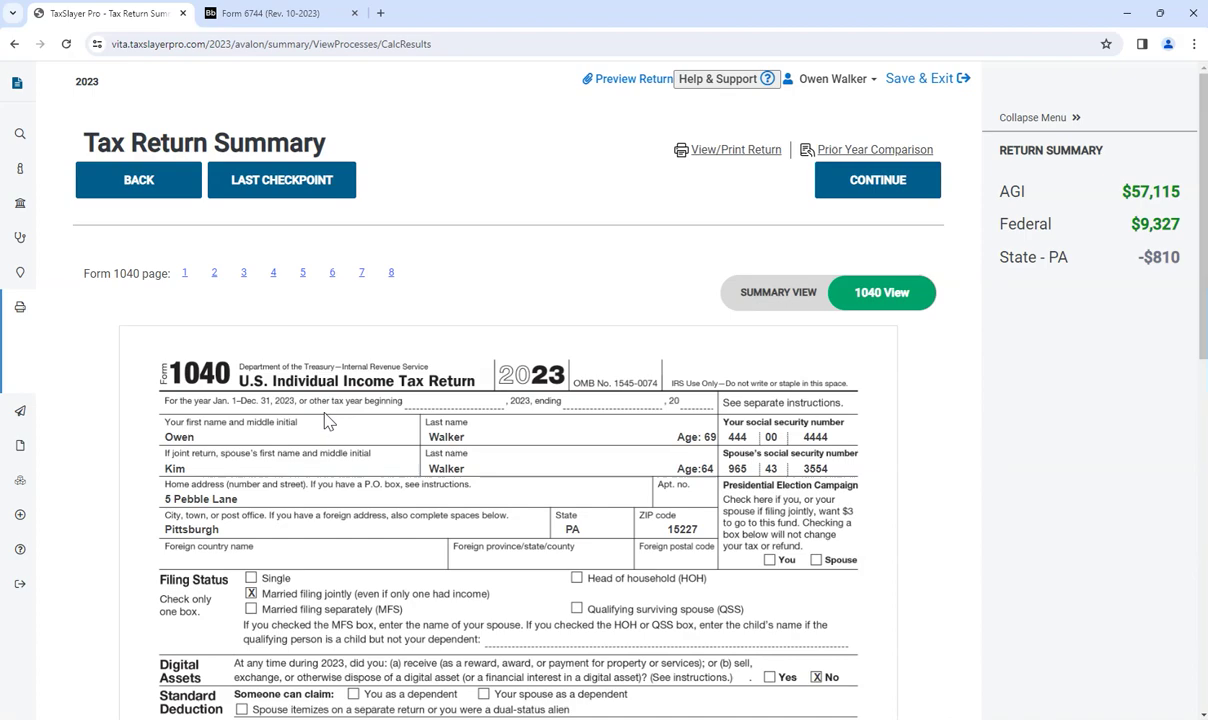
pyautogui.scroll(-10, 327, 421)
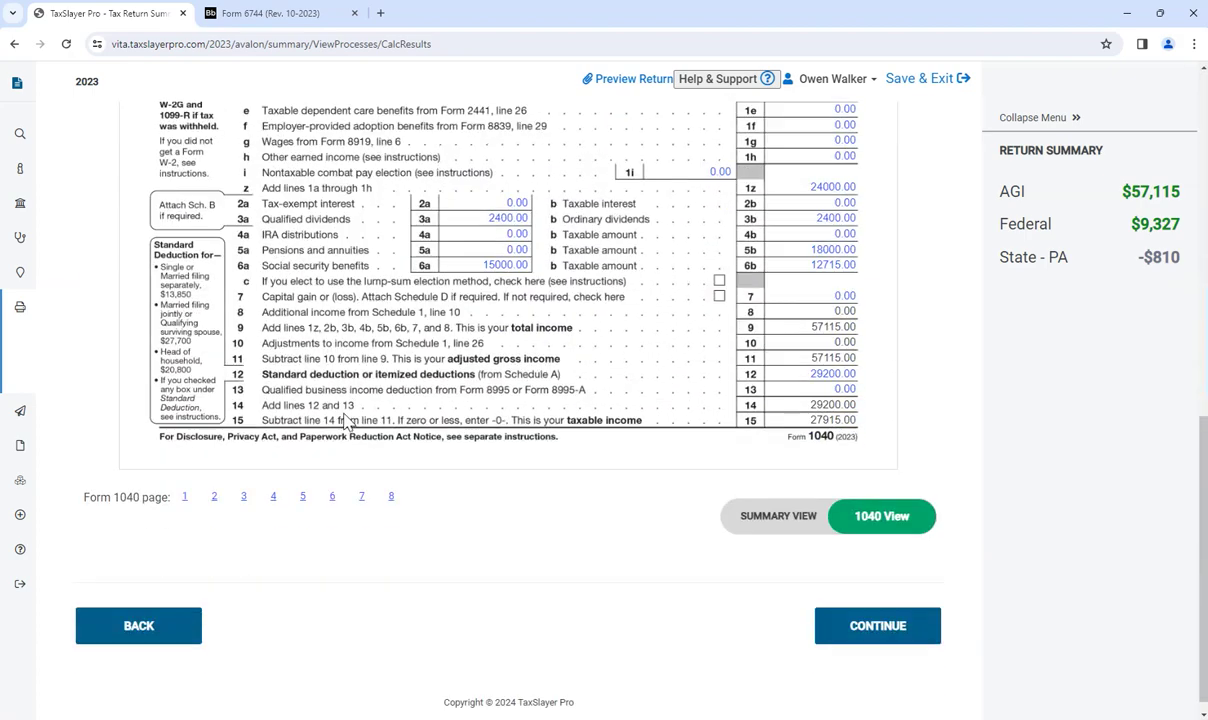
pyautogui.scroll(3, 345, 421)
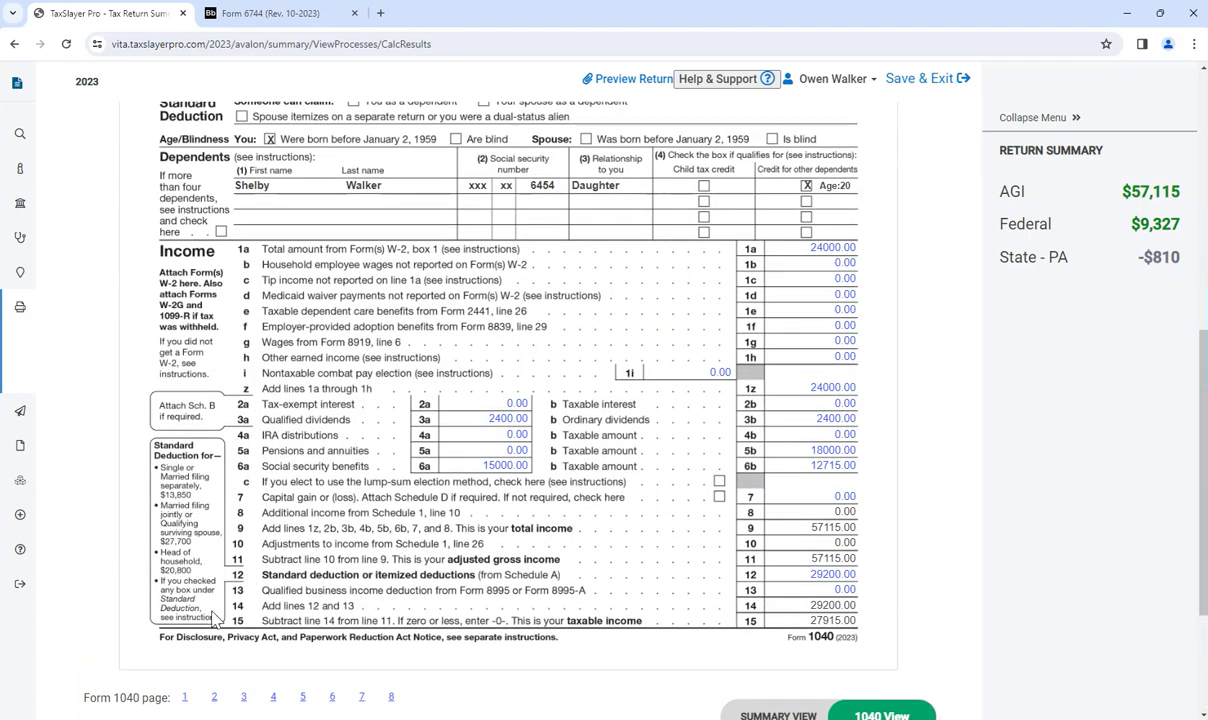
pyautogui.click(214, 696)
pyautogui.scroll(3, 285, 495)
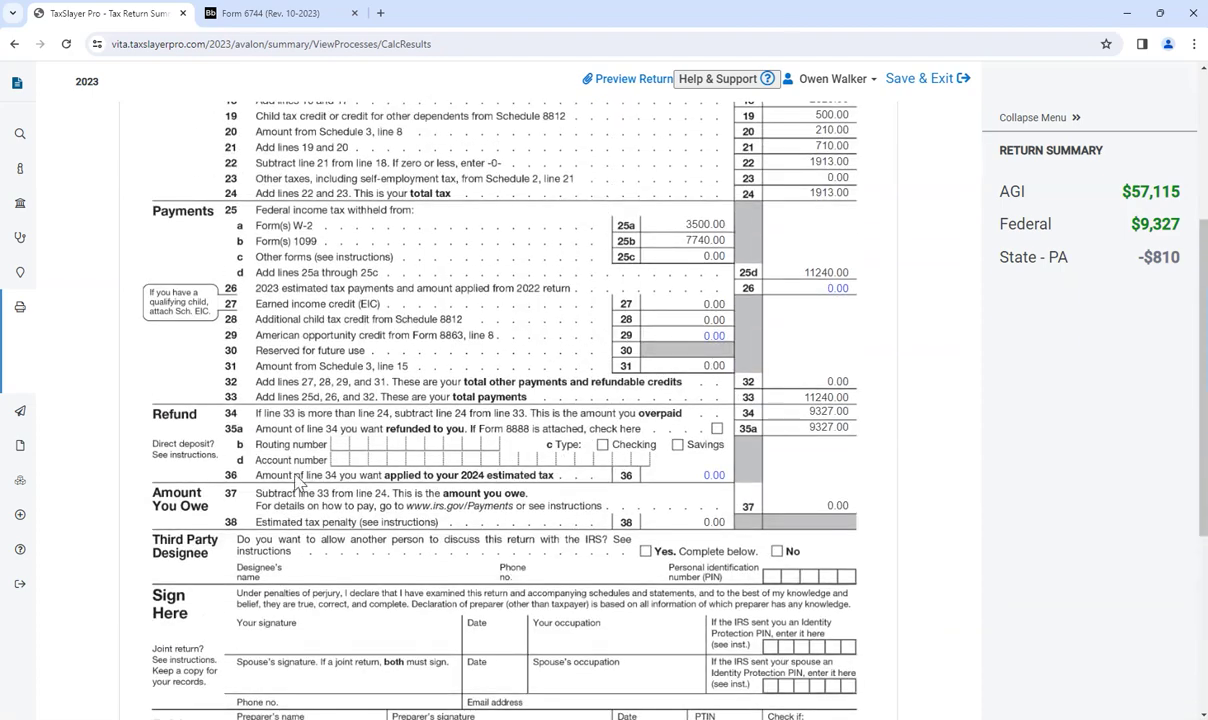
pyautogui.scroll(2, 298, 483)
pyautogui.scroll(-5, 251, 600)
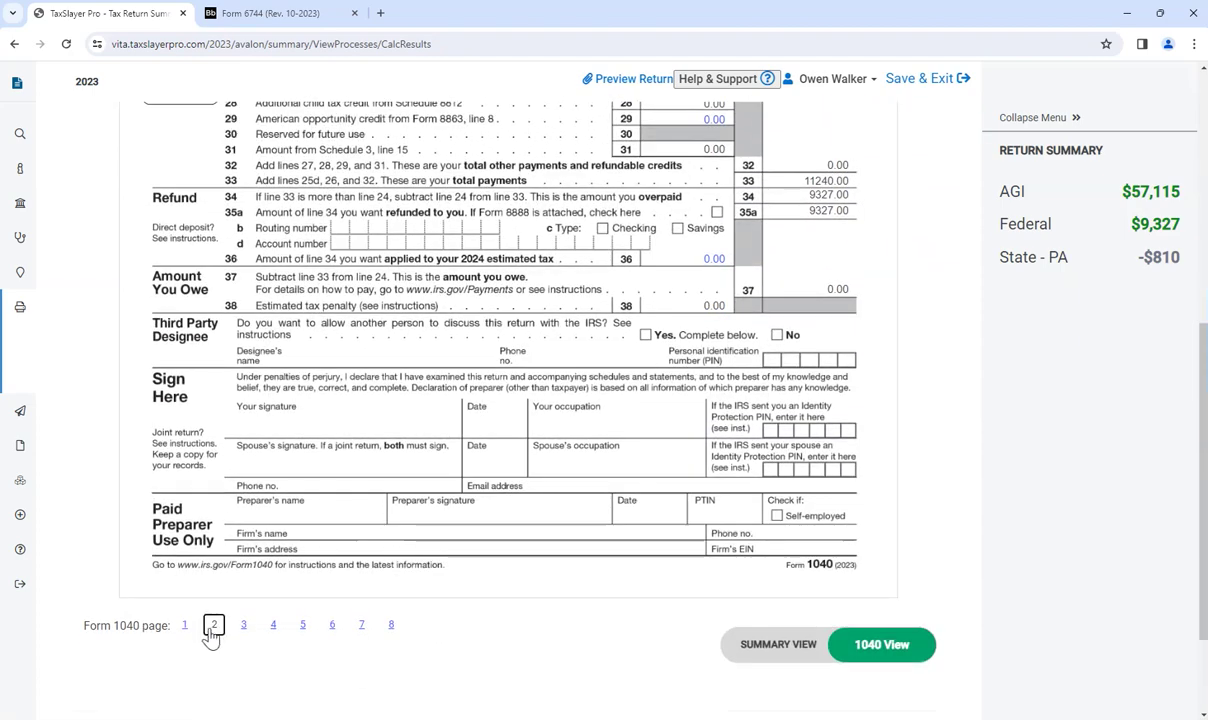
pyautogui.click(184, 626)
# Step: Find the Basic Scenario 7 test questions in the workpapers PDF
pyautogui.click(280, 14)
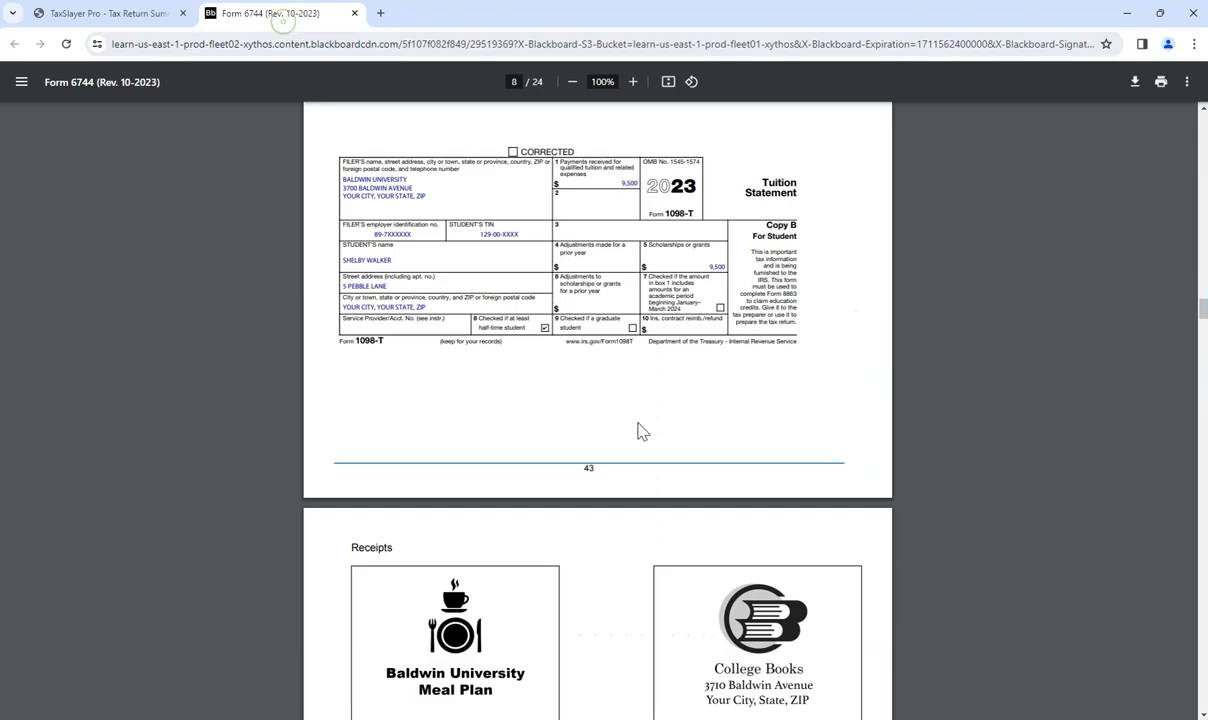
pyautogui.scroll(-13, 642, 431)
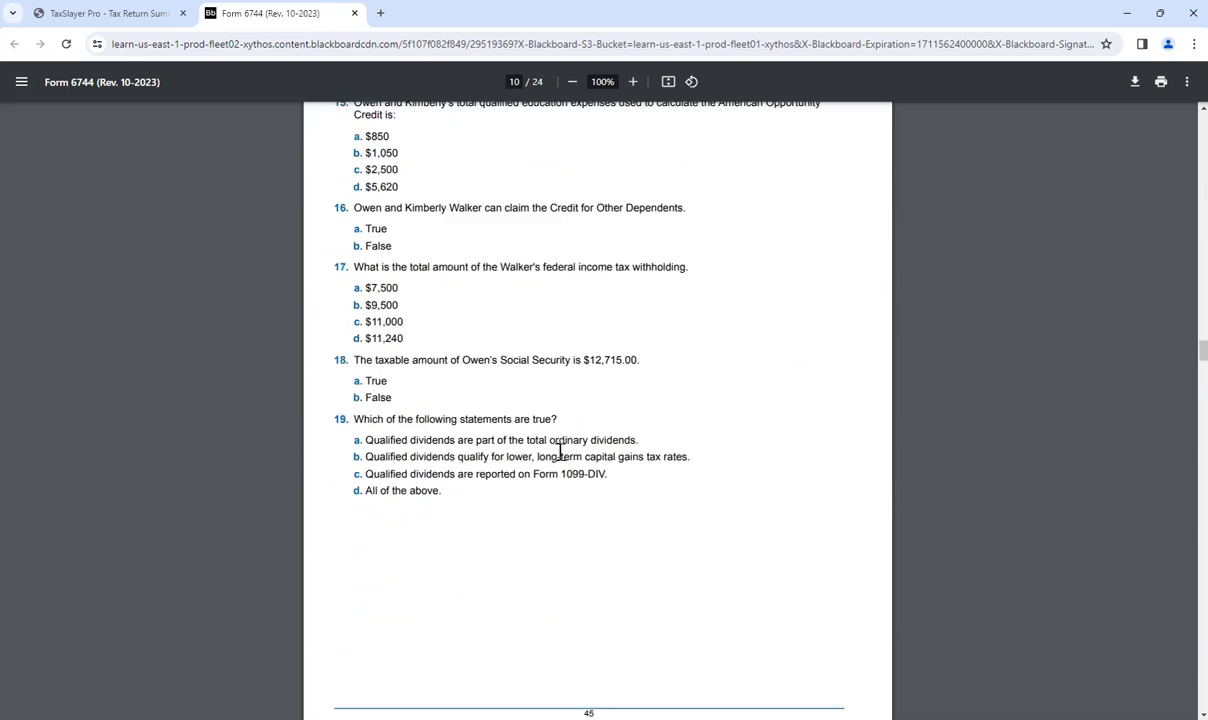
pyautogui.scroll(2, 391, 248)
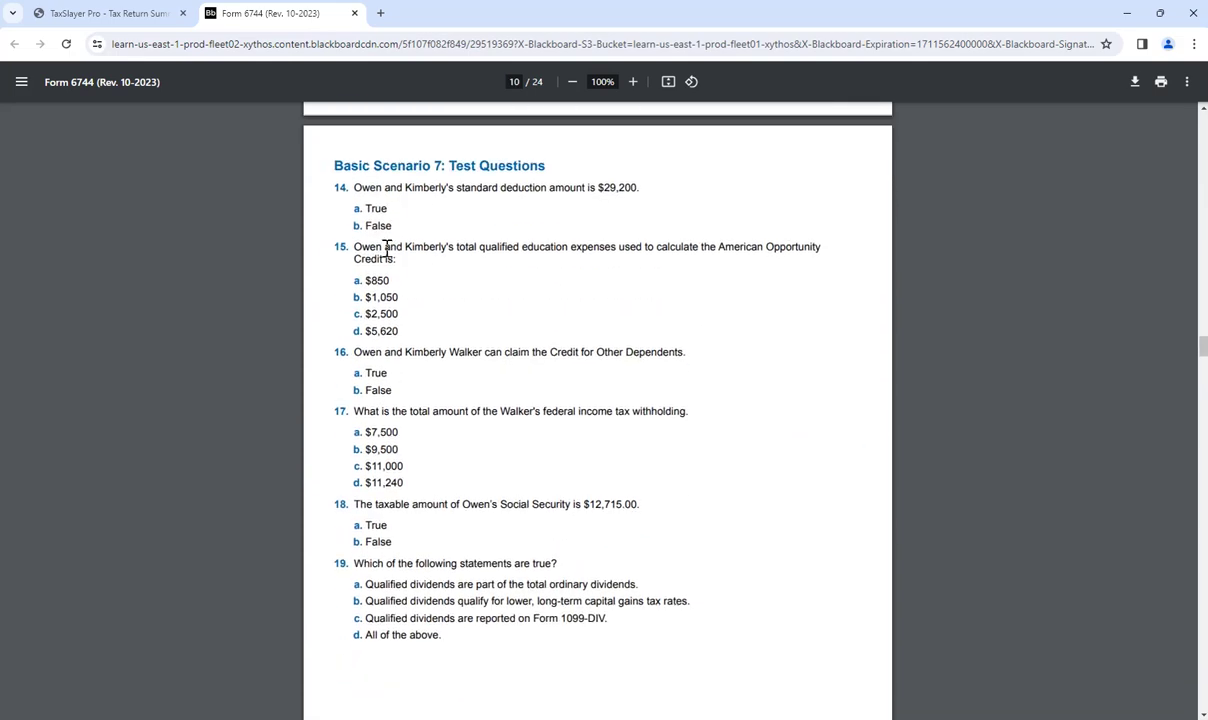
# Step: Review page 1 of the return's Form 1040, from filing status and dependents through income and the standard deduction
pyautogui.click(110, 13)
pyautogui.scroll(-1, 413, 378)
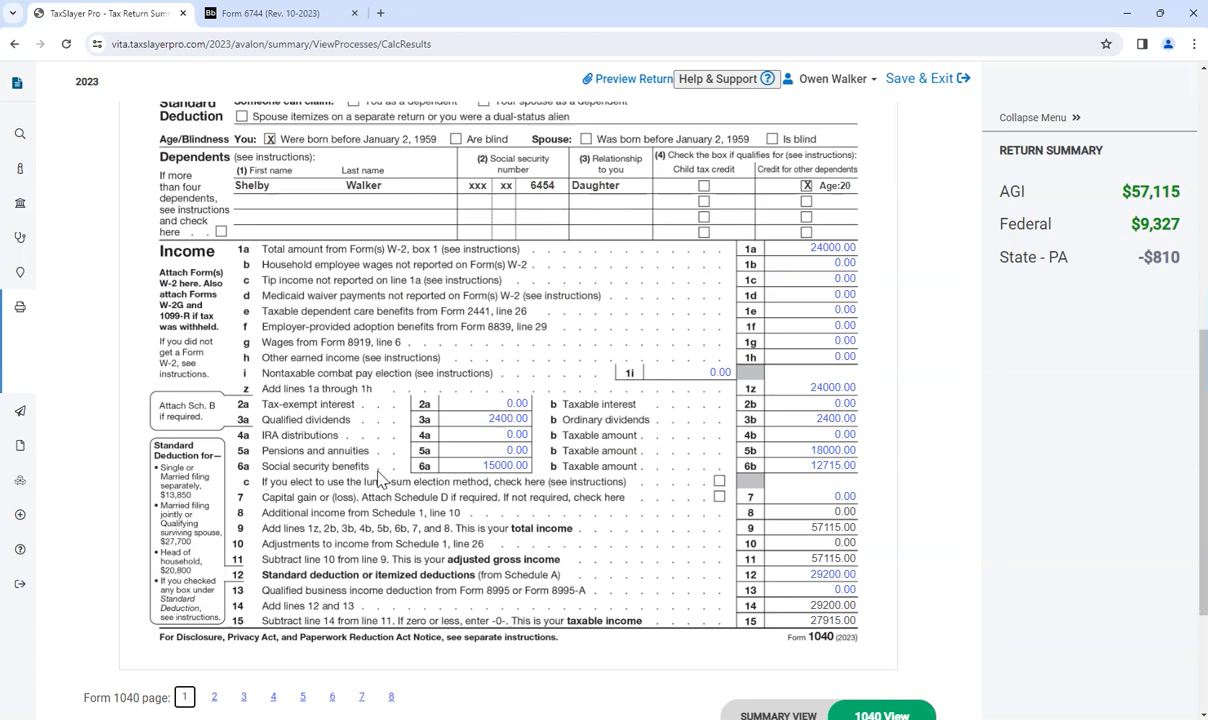
pyautogui.scroll(3, 348, 215)
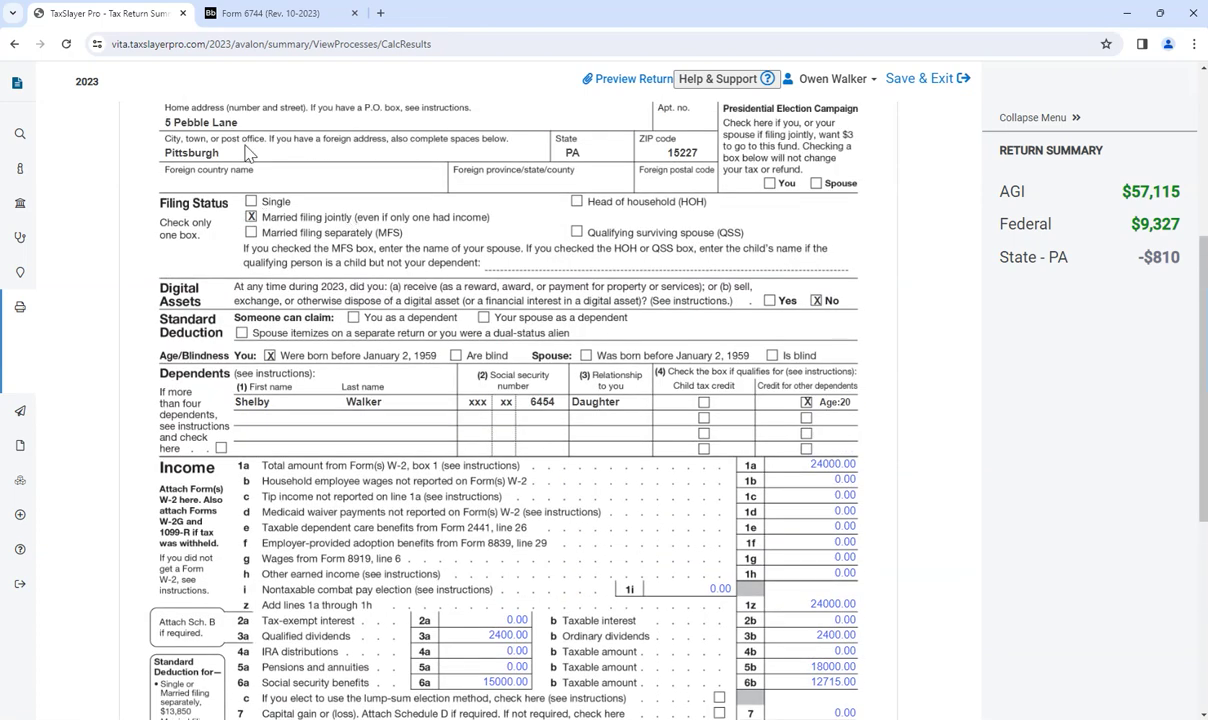
pyautogui.scroll(2, 248, 152)
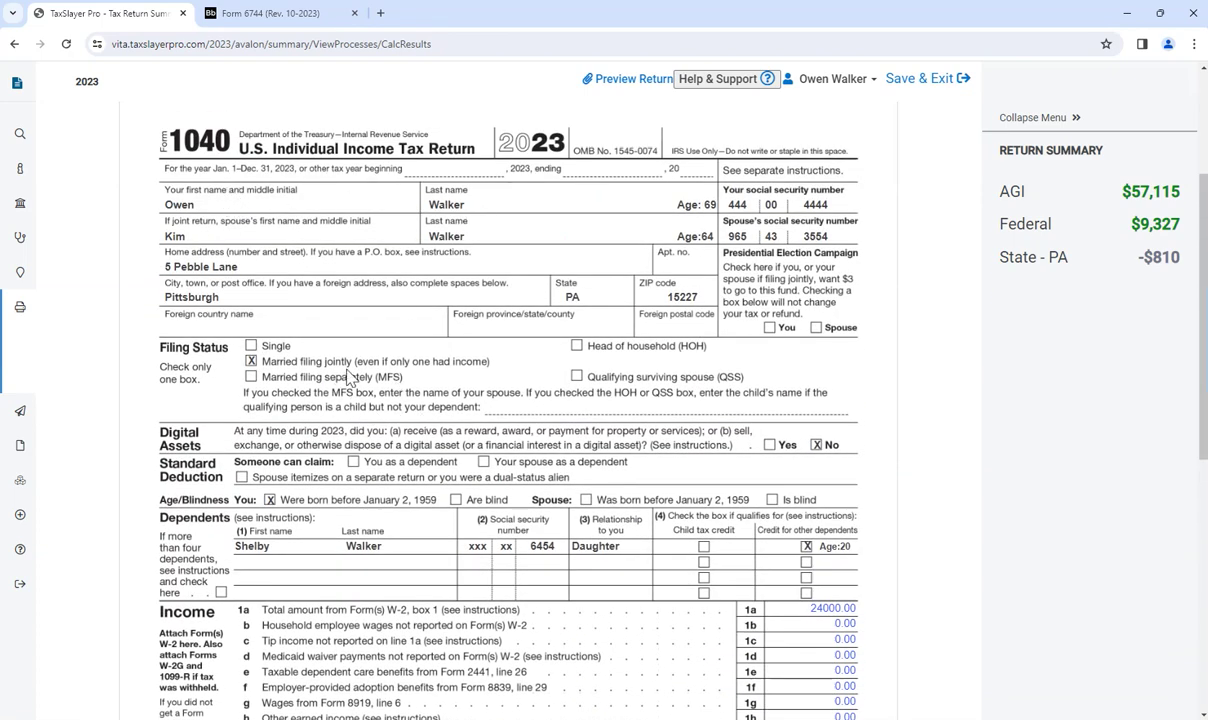
pyautogui.scroll(-1, 427, 392)
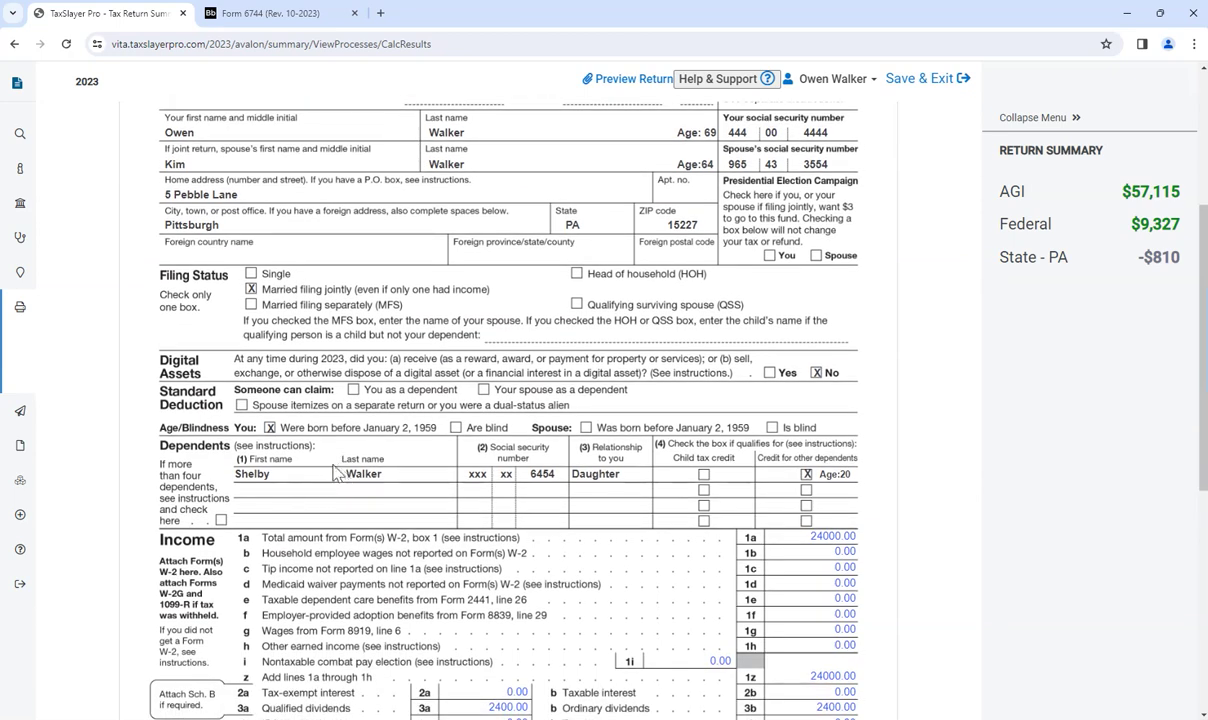
pyautogui.scroll(-4, 393, 483)
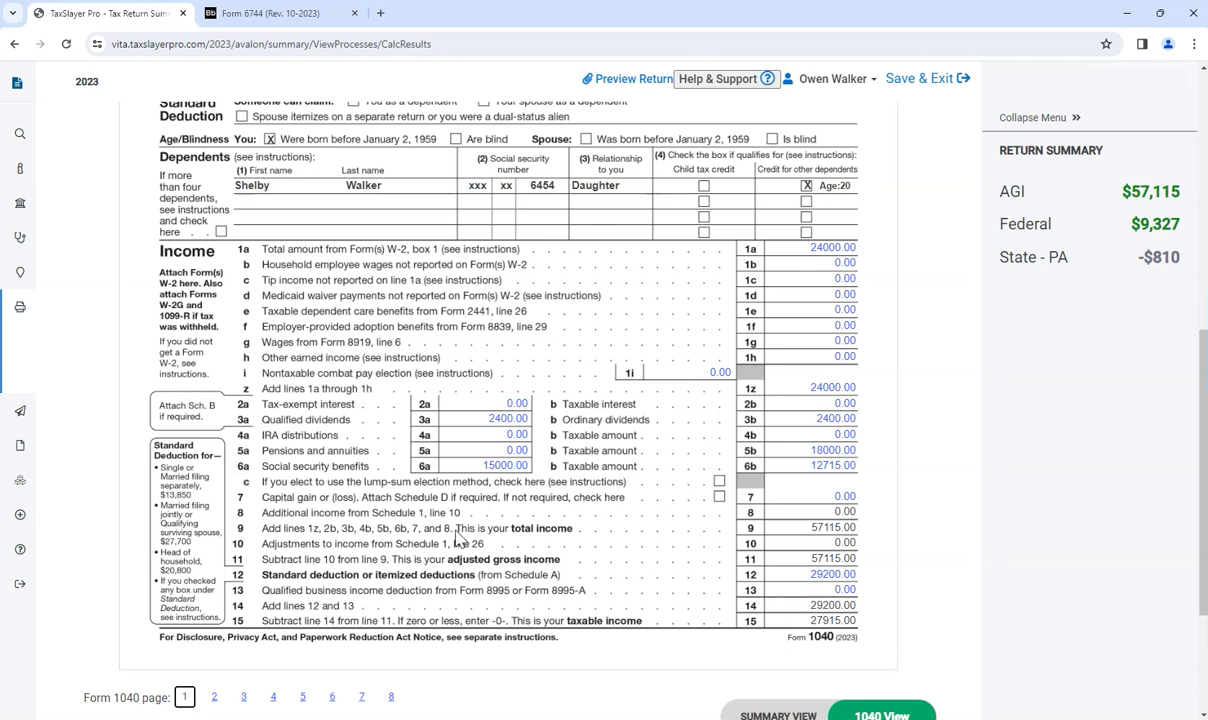
# Step: Consult test question 15 in the workpapers PDF, then examine the tax, credits and payments on Form 1040 page 2
pyautogui.click(275, 20)
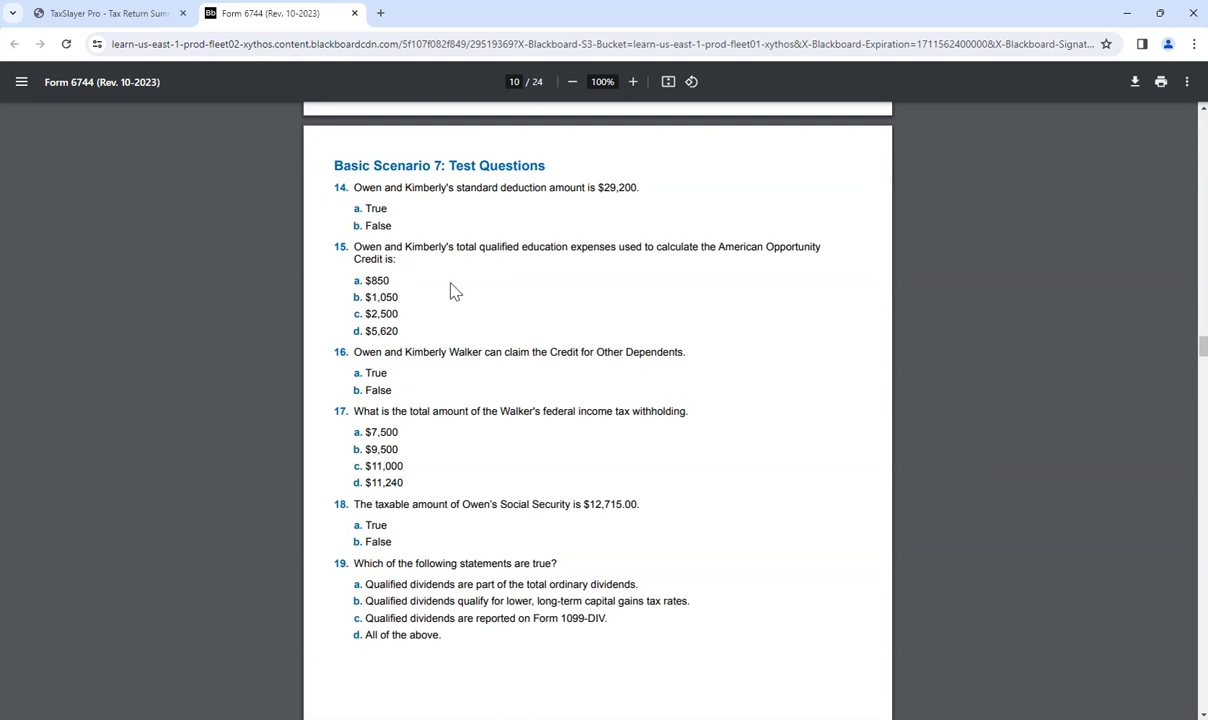
pyautogui.moveTo(385, 296); pyautogui.dragTo(366, 302)
pyautogui.click(112, 14)
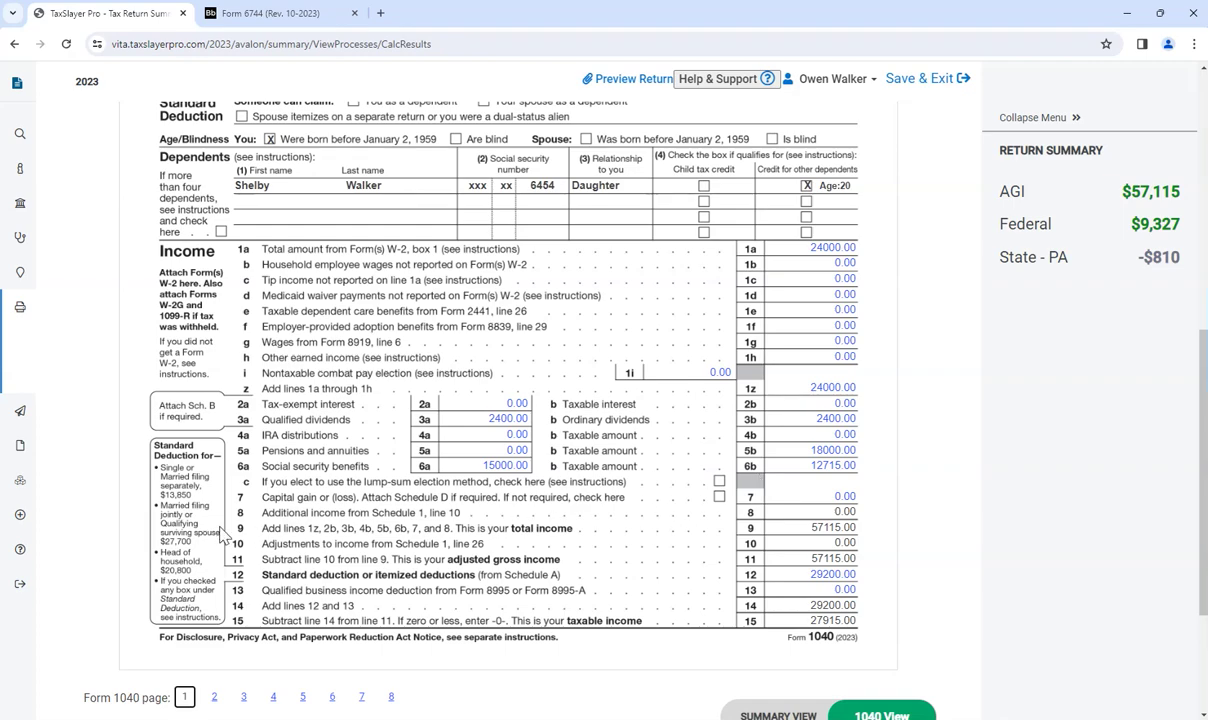
pyautogui.click(214, 697)
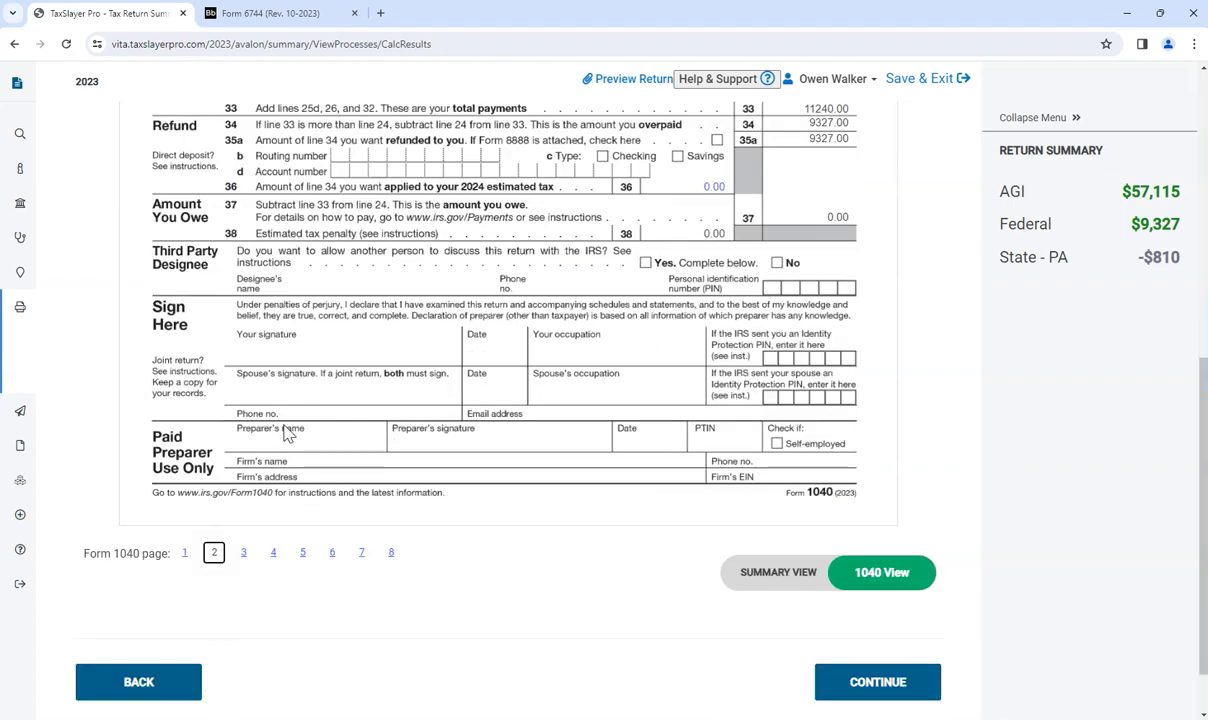
pyautogui.scroll(5, 288, 432)
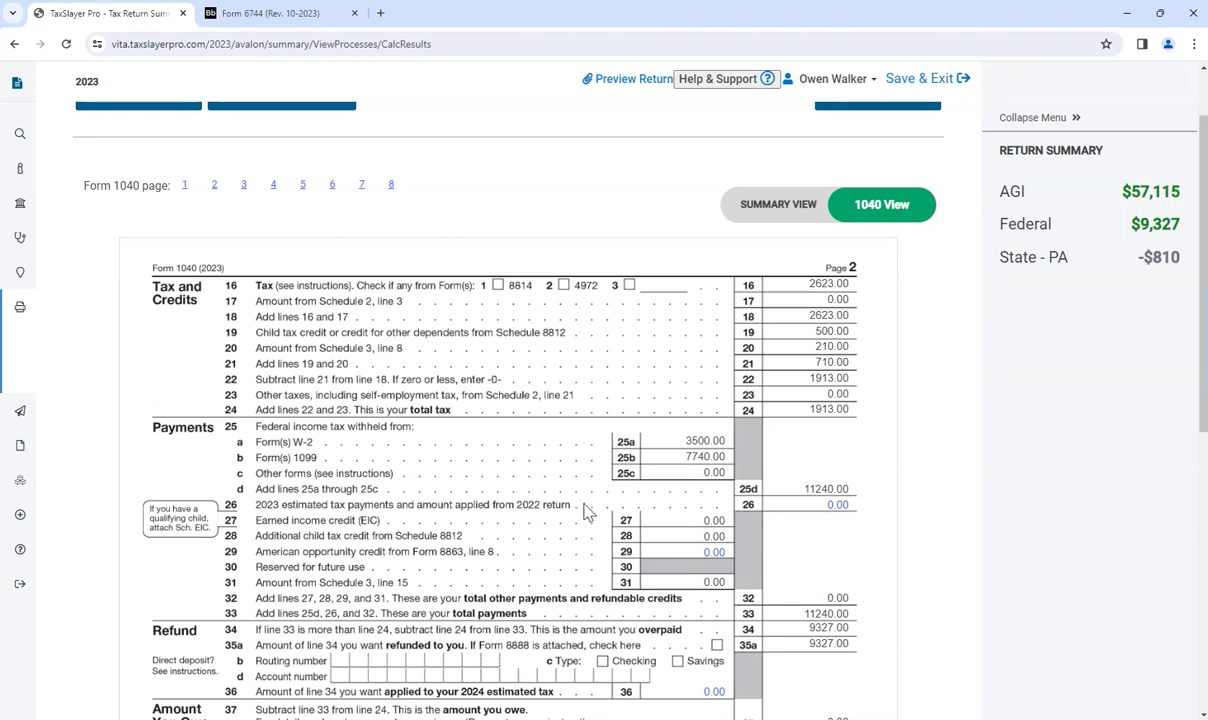
# Step: Examine Form 1040 page 2, focusing on the line 19 credit for other dependents, the payments and the refund
pyautogui.scroll(-2, 526, 500)
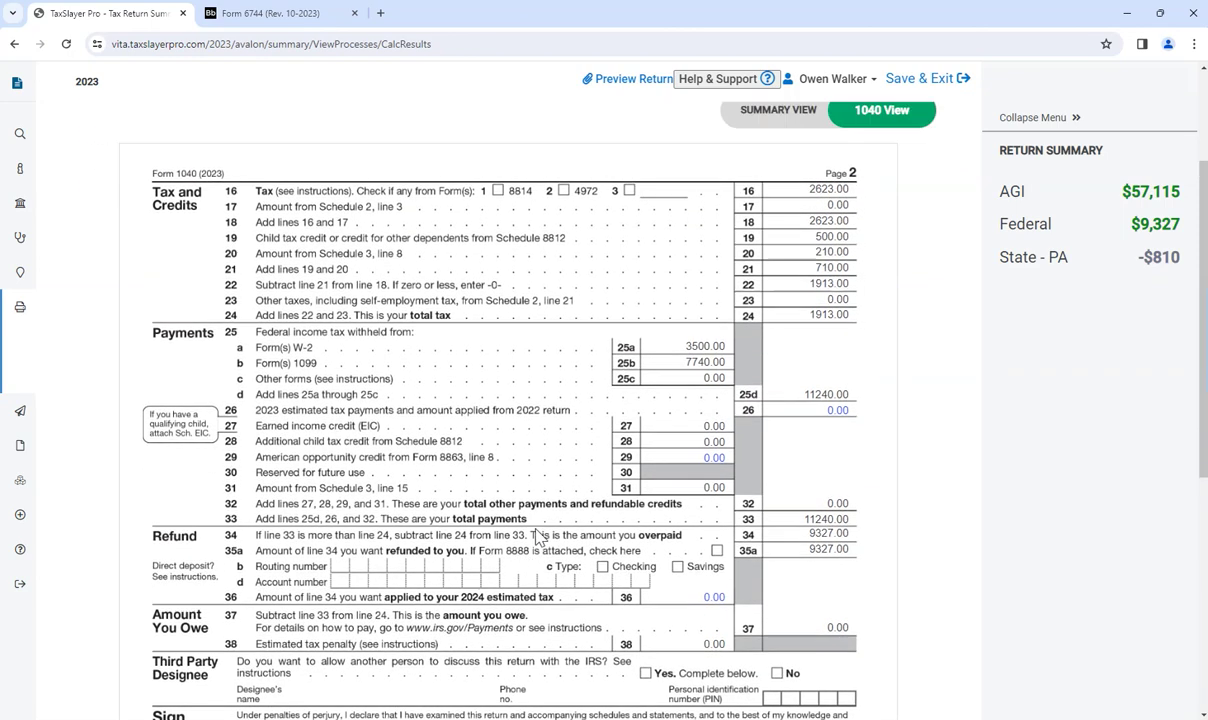
pyautogui.scroll(2, 538, 538)
pyautogui.moveTo(813, 331); pyautogui.dragTo(400, 338)
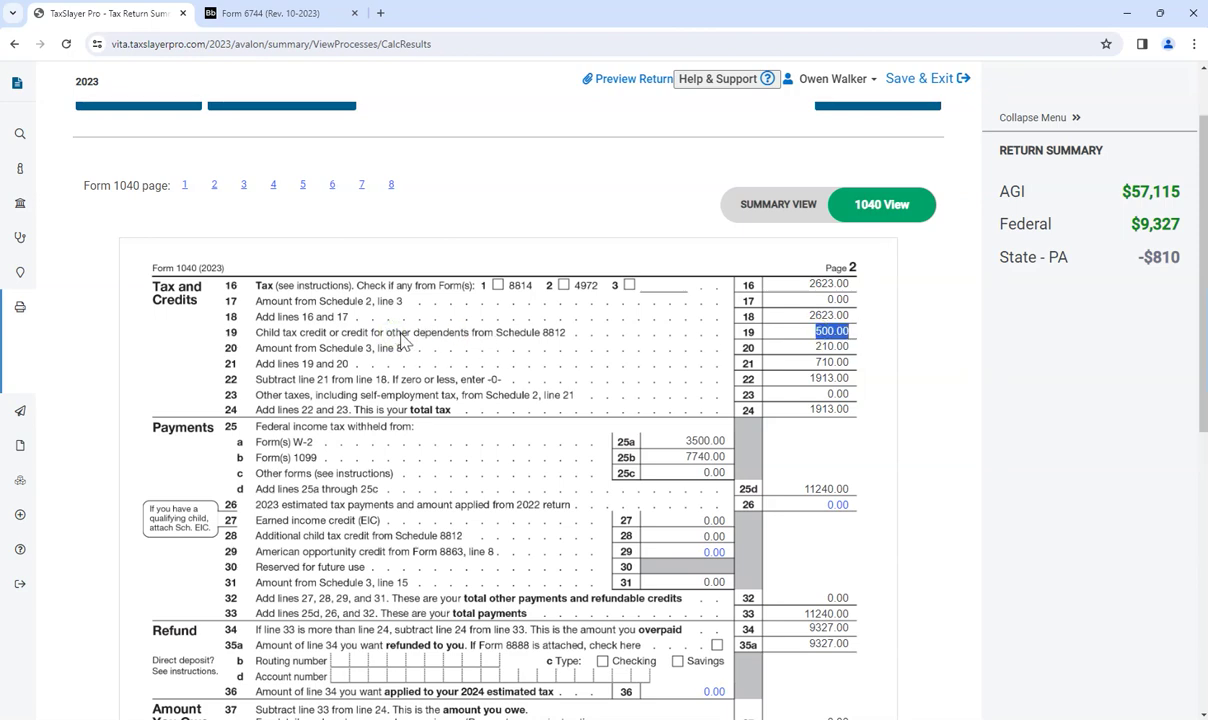
pyautogui.scroll(-7, 377, 475)
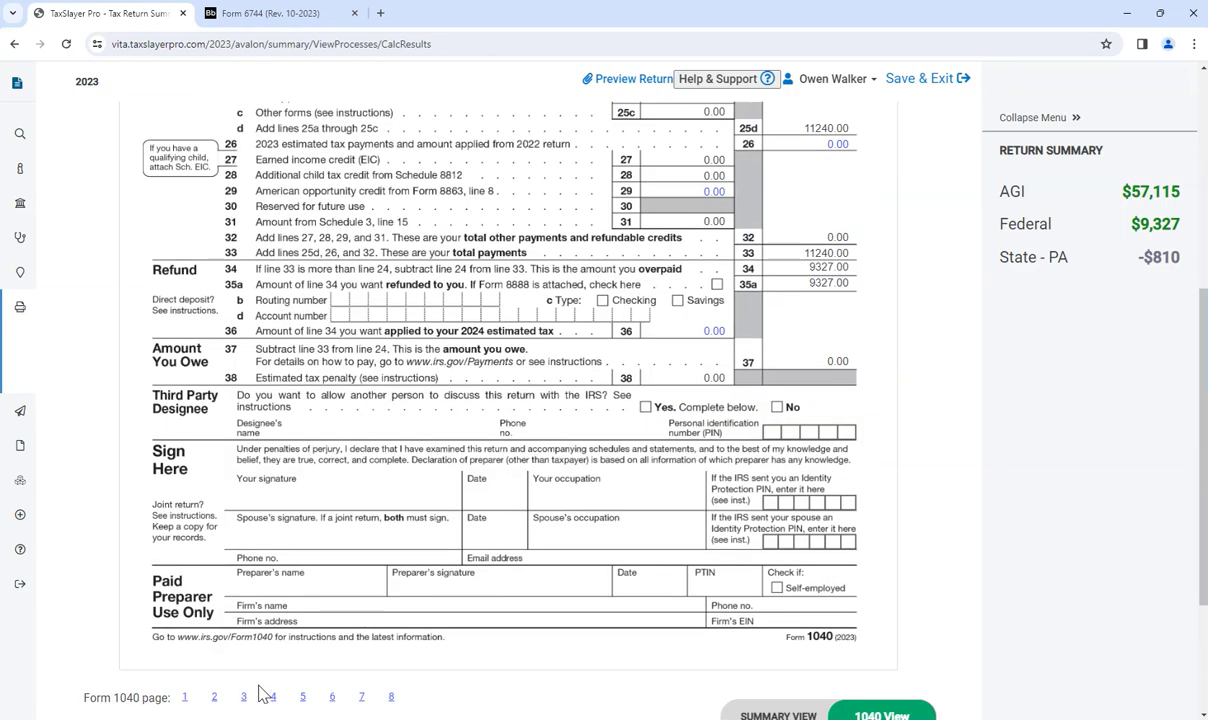
pyautogui.scroll(1, 400, 601)
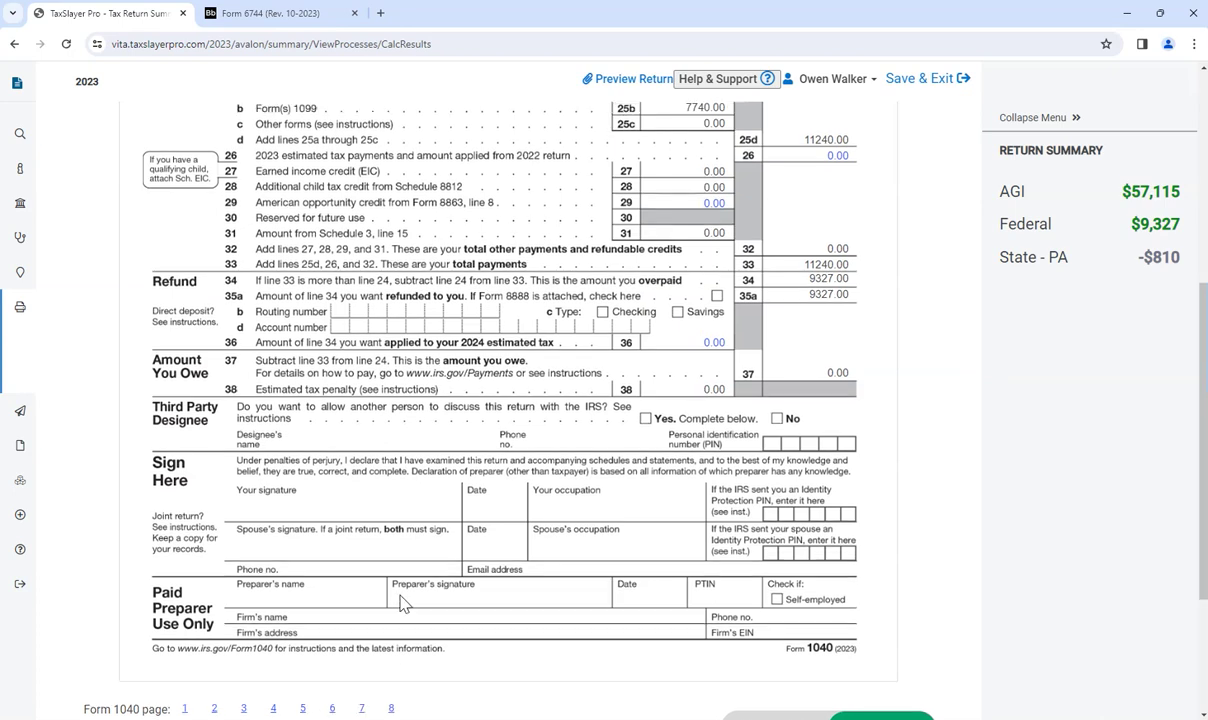
pyautogui.scroll(7, 400, 601)
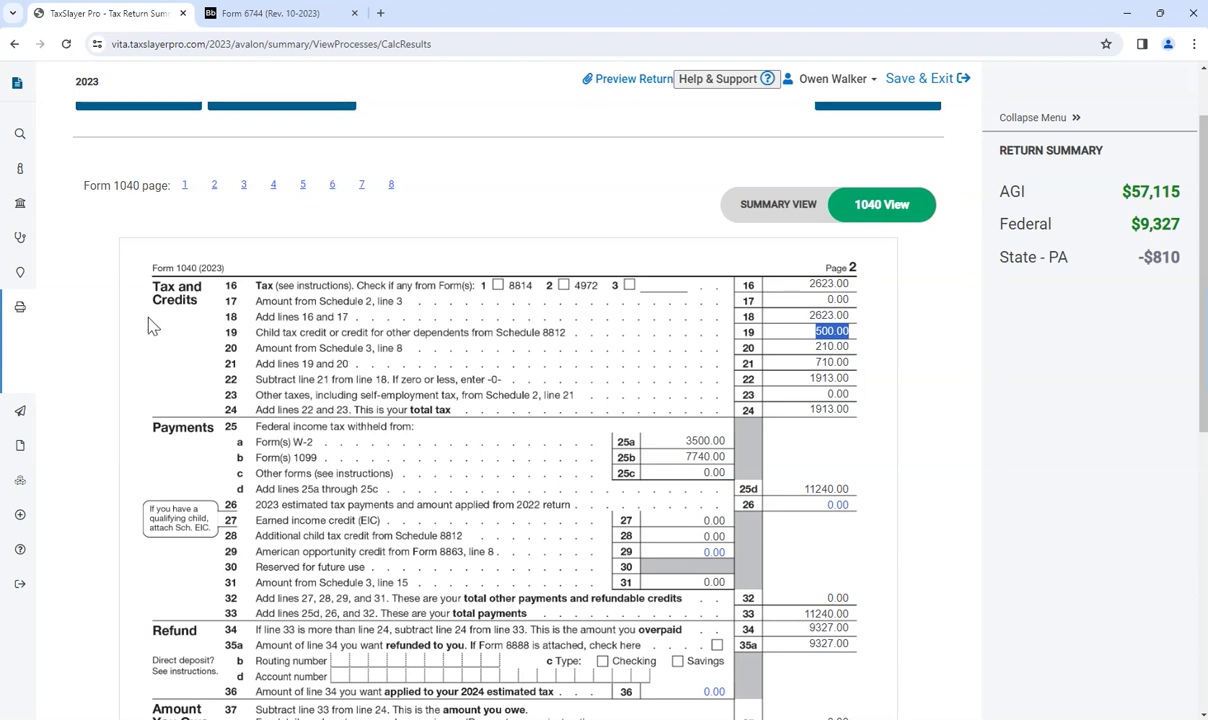
pyautogui.scroll(2, 121, 326)
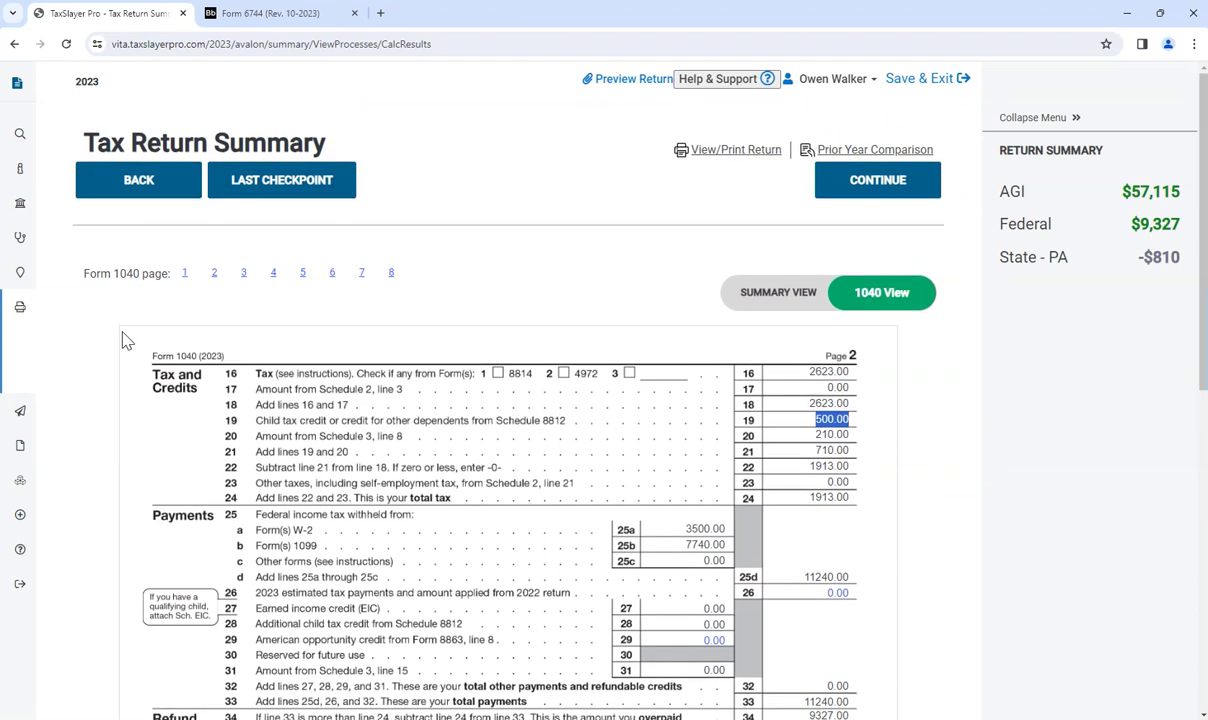
# Step: Save and exit the Basic Scenario 7 return and open the Basic Scenario 8 return from the office client list
pyautogui.click(140, 193)
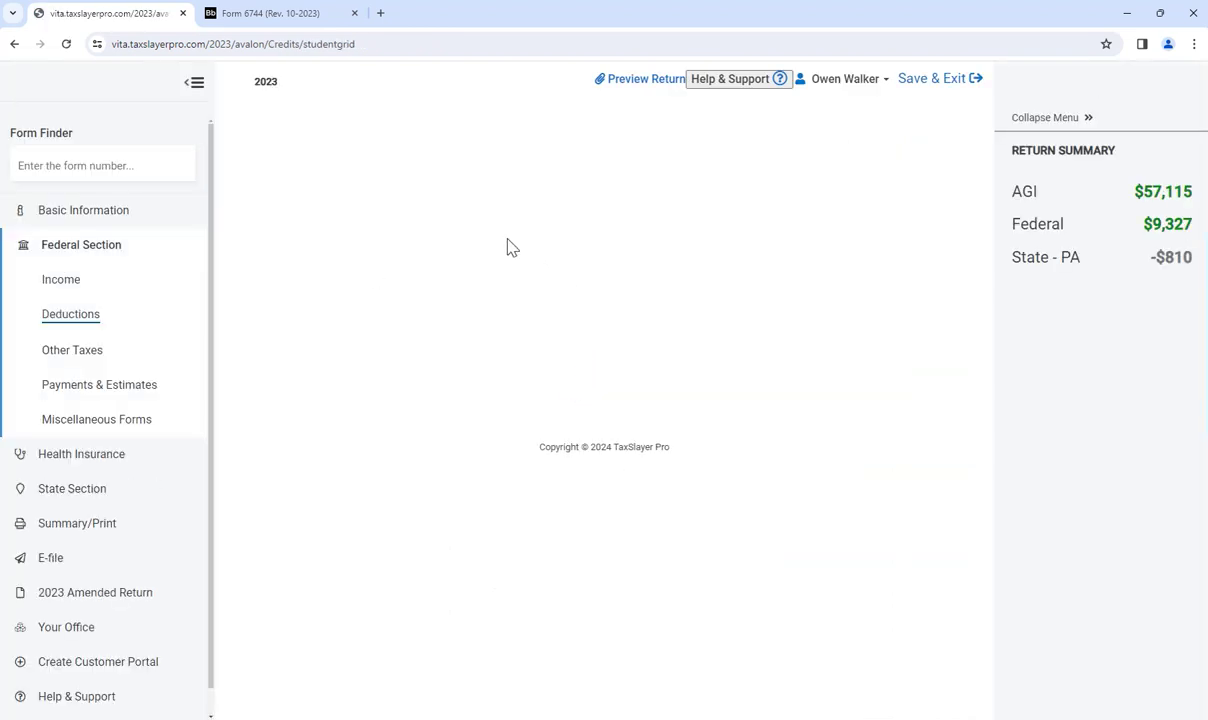
pyautogui.click(930, 82)
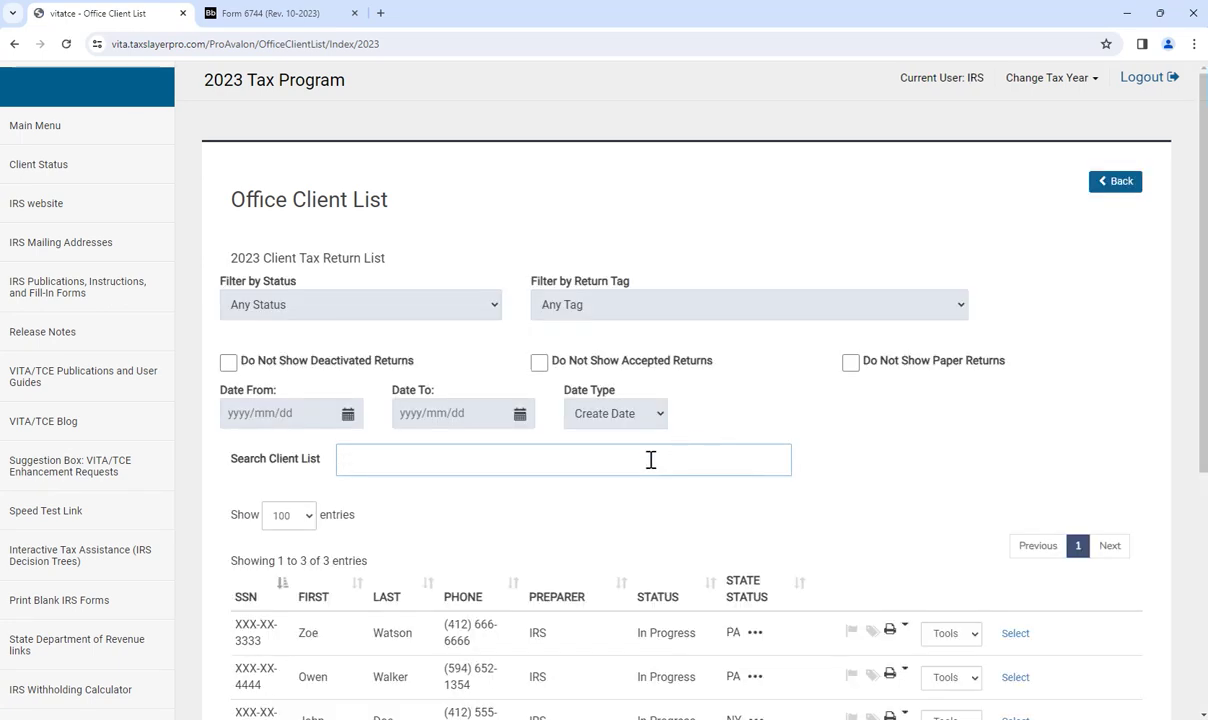
pyautogui.scroll(-2, 647, 458)
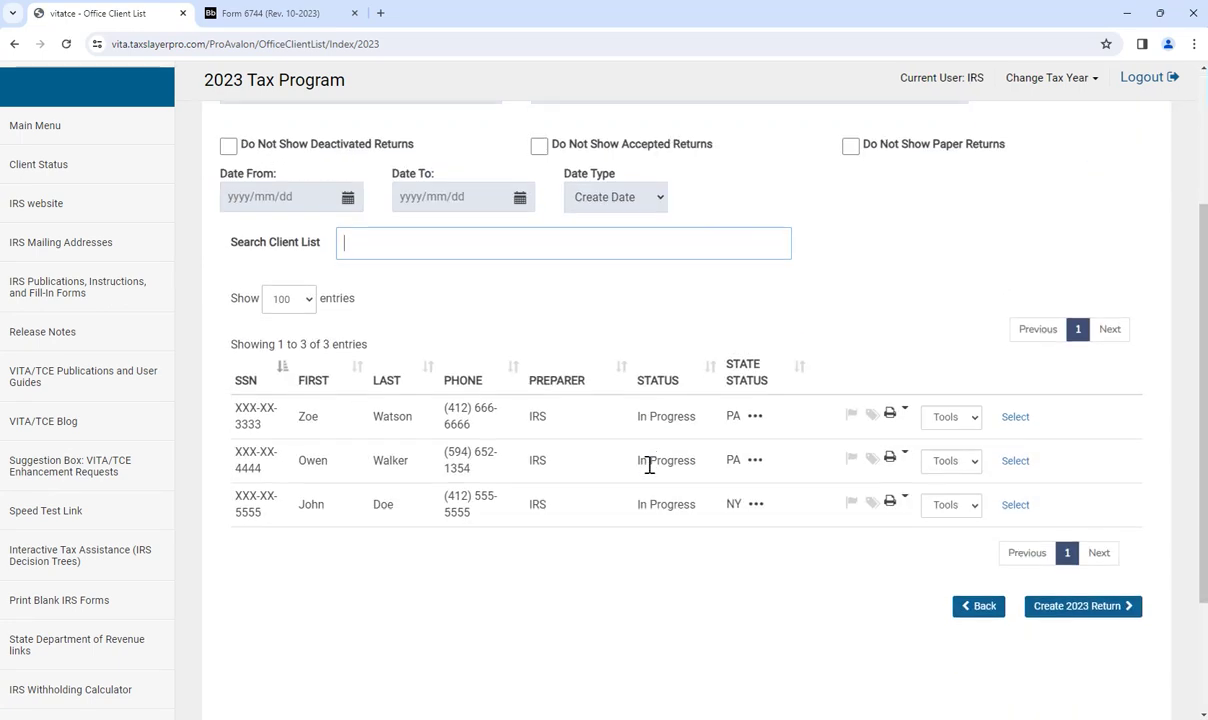
pyautogui.click(1013, 420)
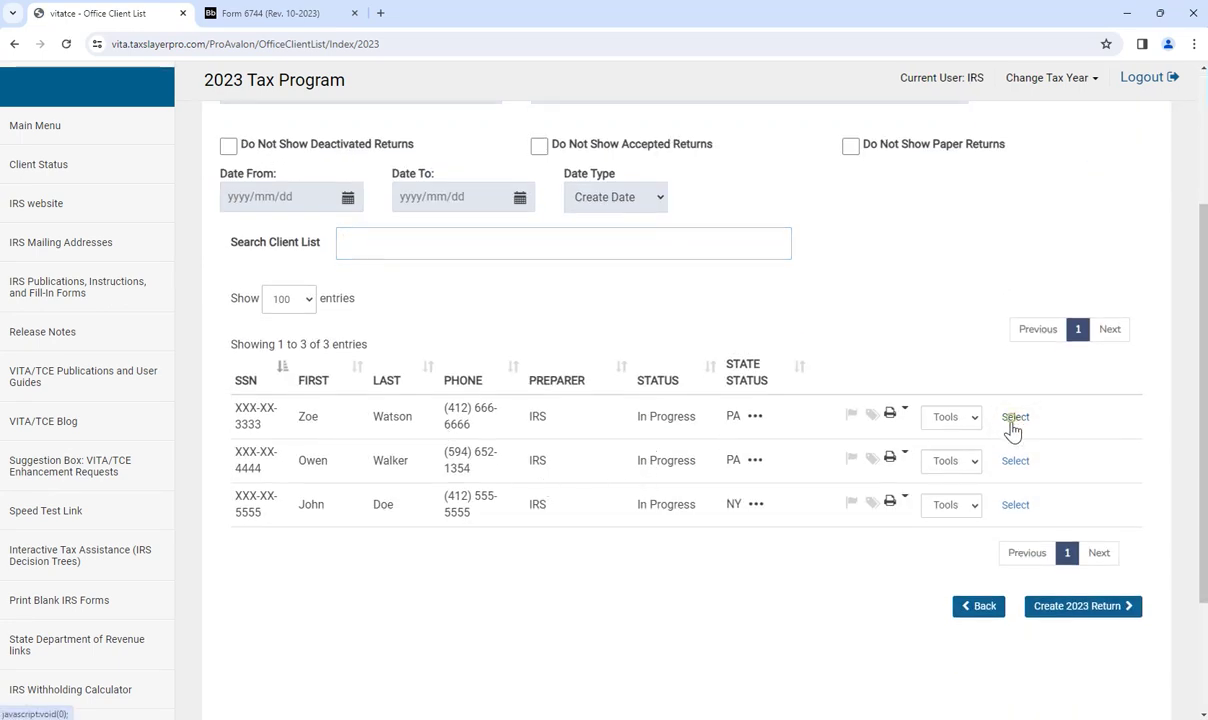
# Step: Read the Basic Scenario 8 interview notes in the workpapers PDF, highlighting the disability pension note, and proceed to the intake sheet
pyautogui.click(270, 13)
pyautogui.scroll(-8, 460, 400)
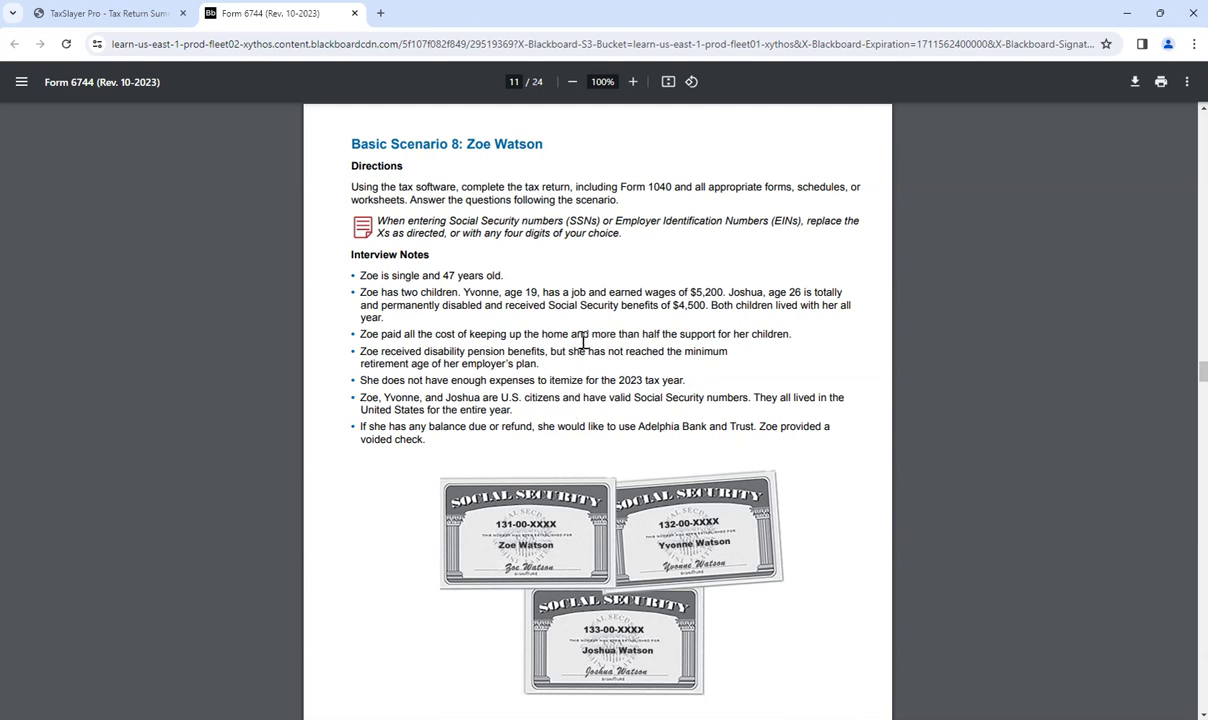
pyautogui.moveTo(407, 358); pyautogui.dragTo(535, 368)
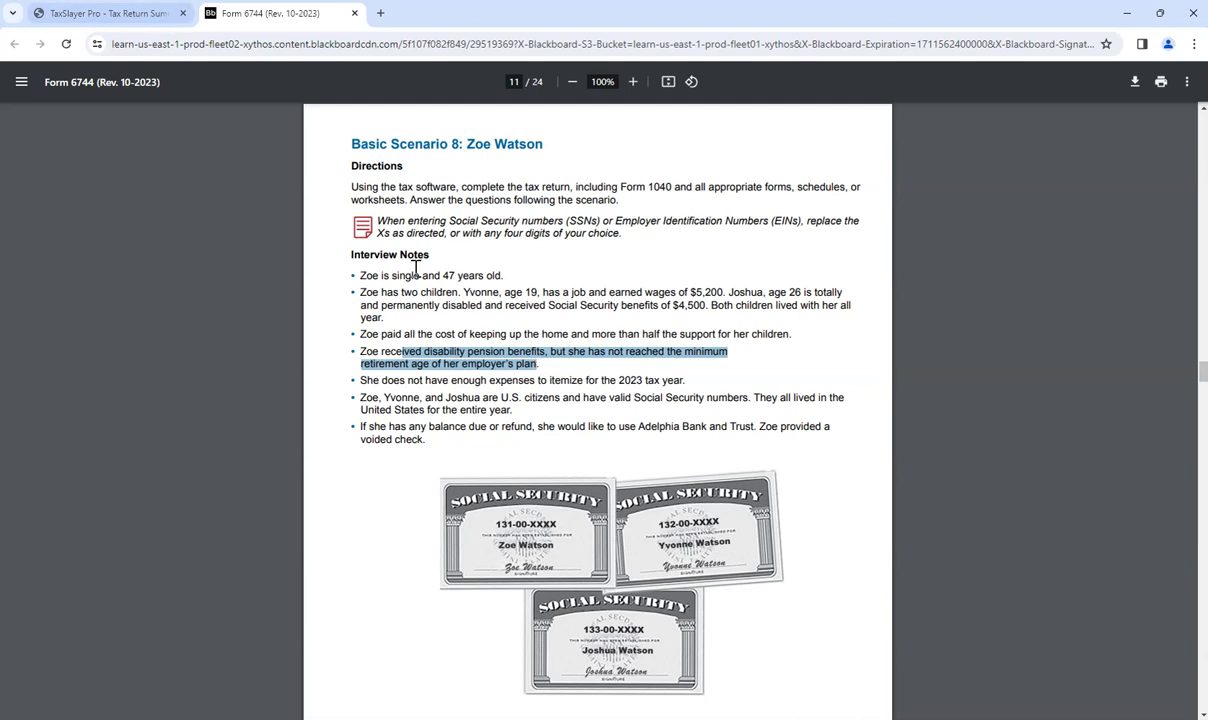
pyautogui.scroll(-12, 455, 395)
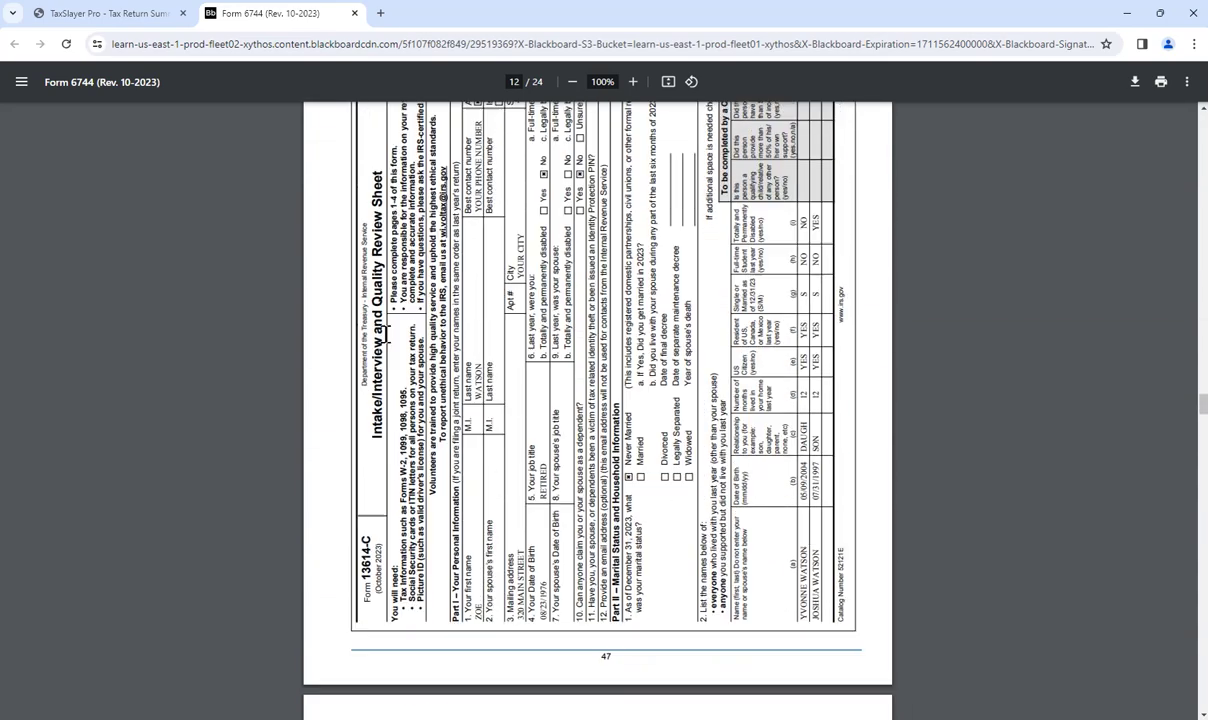
# Step: Switch back to TaxSlayer and check the son's dependent information in the Basic Scenario 8 return, including the disability option
pyautogui.click(113, 20)
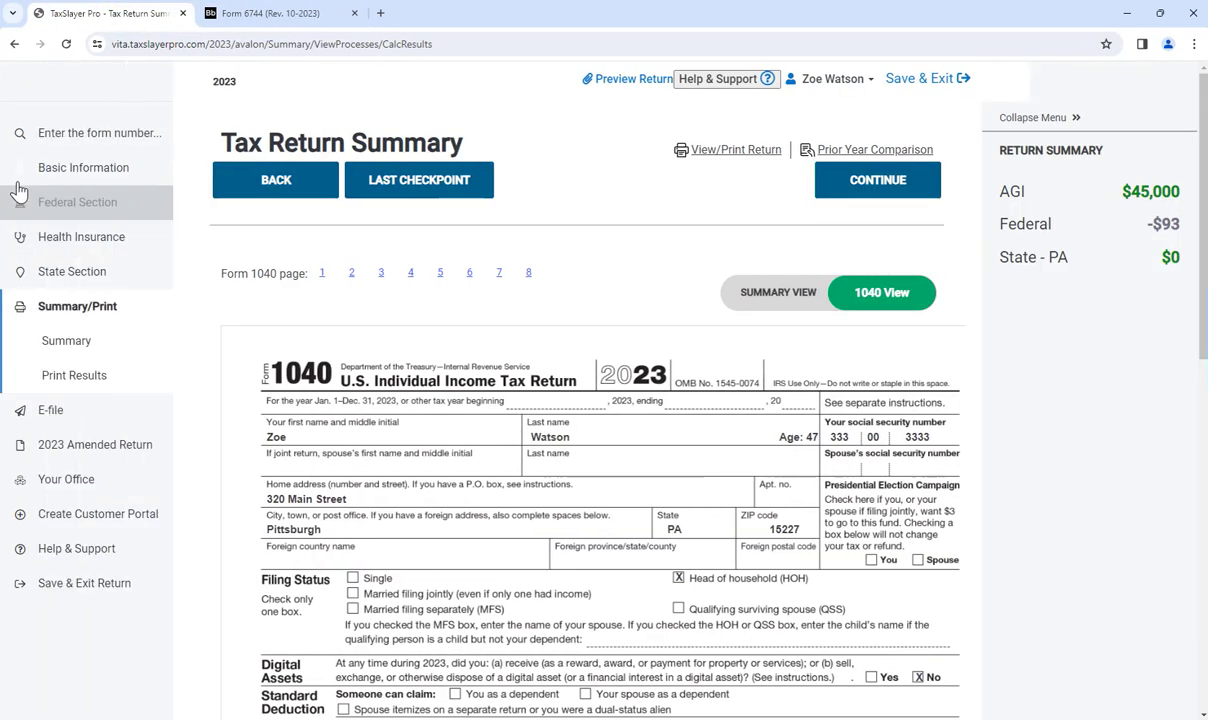
pyautogui.click(57, 178)
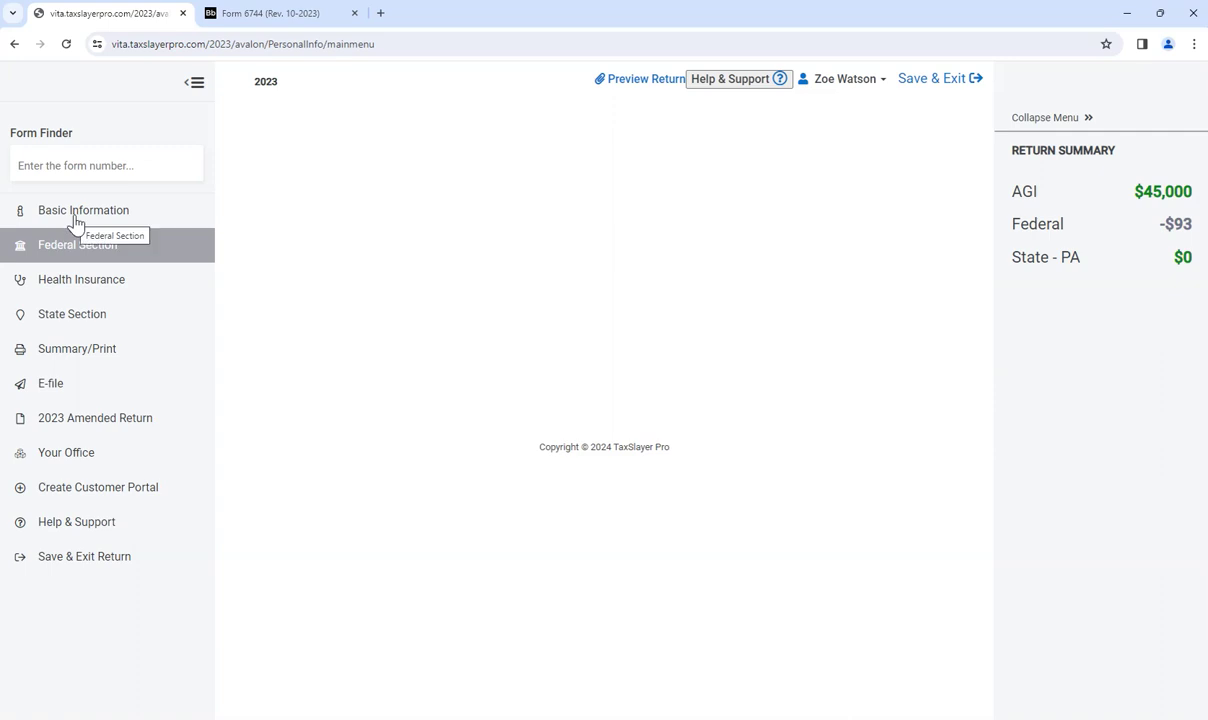
pyautogui.click(75, 247)
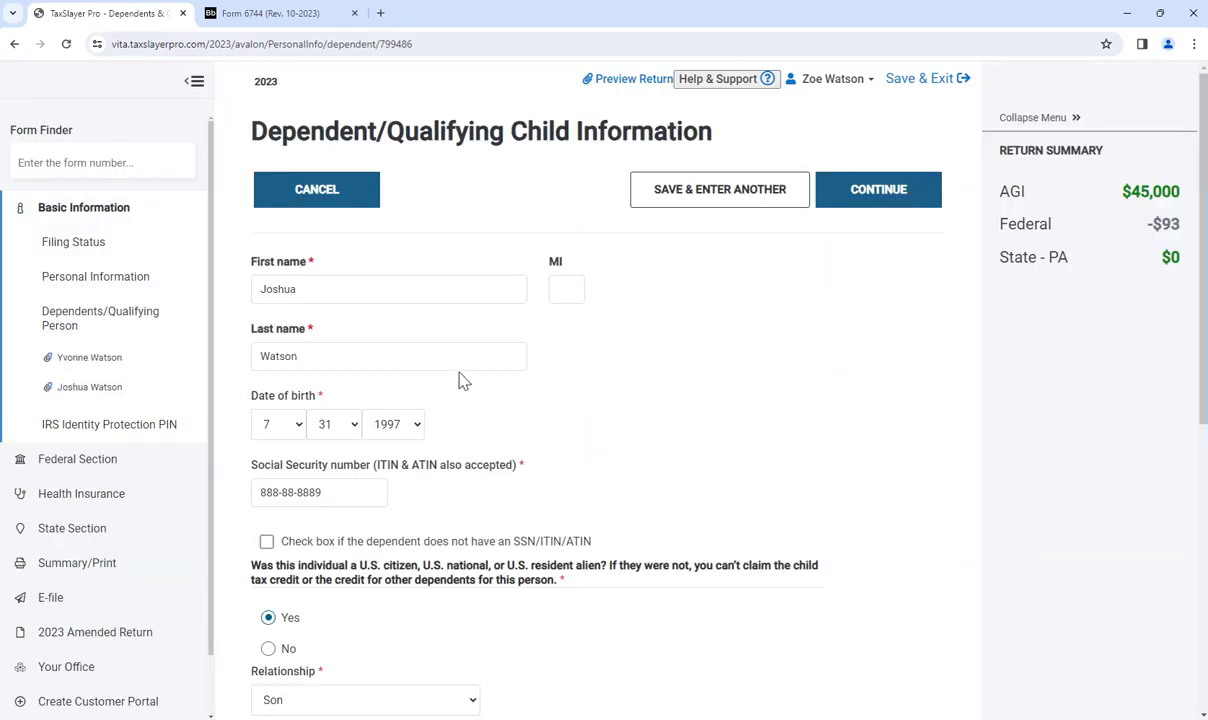
pyautogui.scroll(-4, 473, 392)
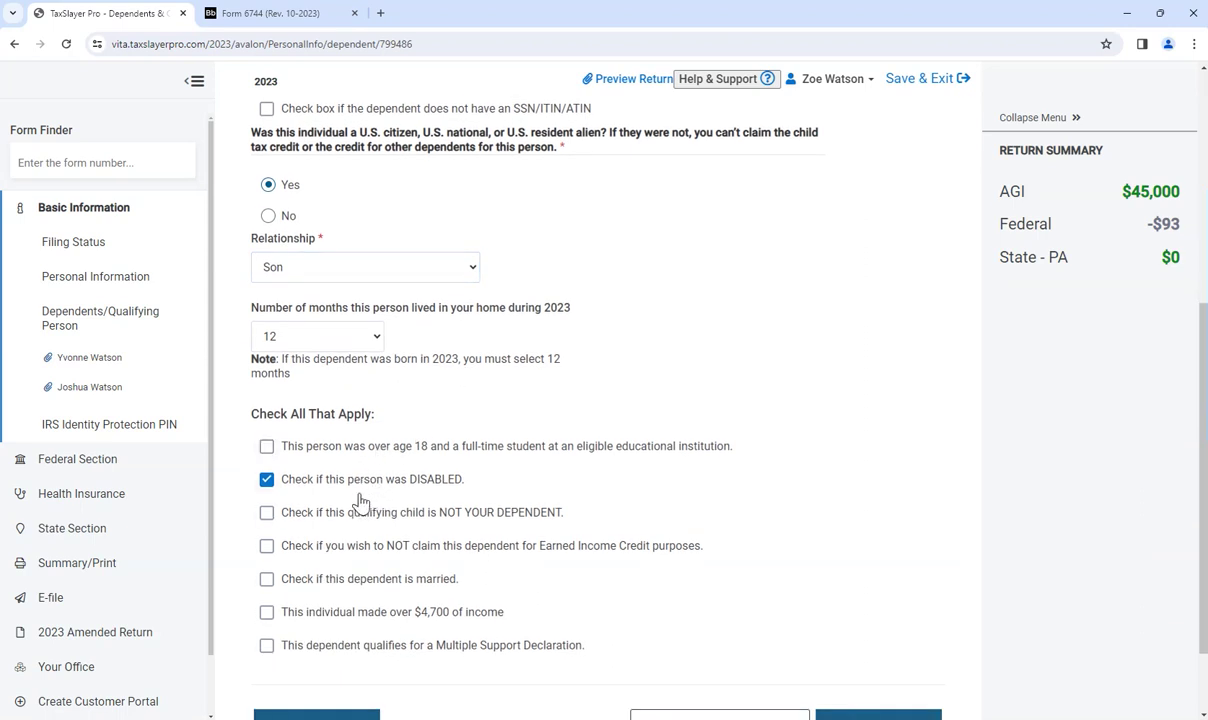
pyautogui.scroll(-1, 360, 512)
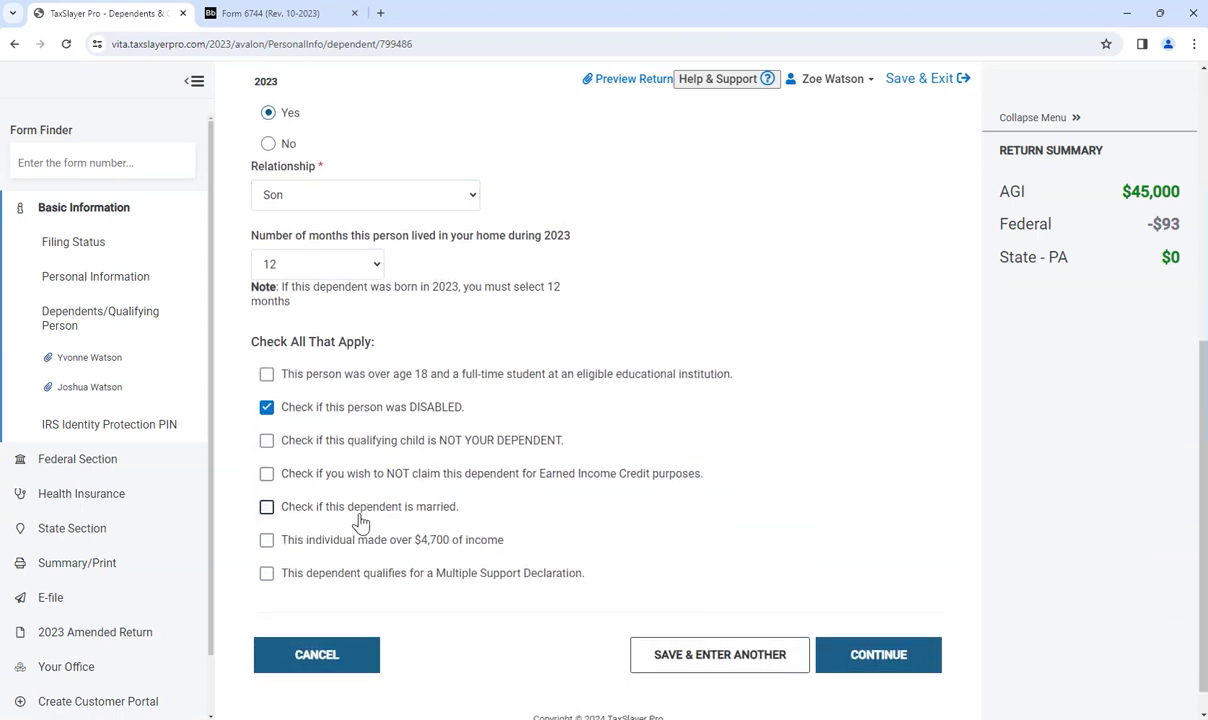
# Step: Open the return's federal income section, consult Form 1099-R in the workpapers PDF, and open the return's 1099-R entries
pyautogui.click(170, 460)
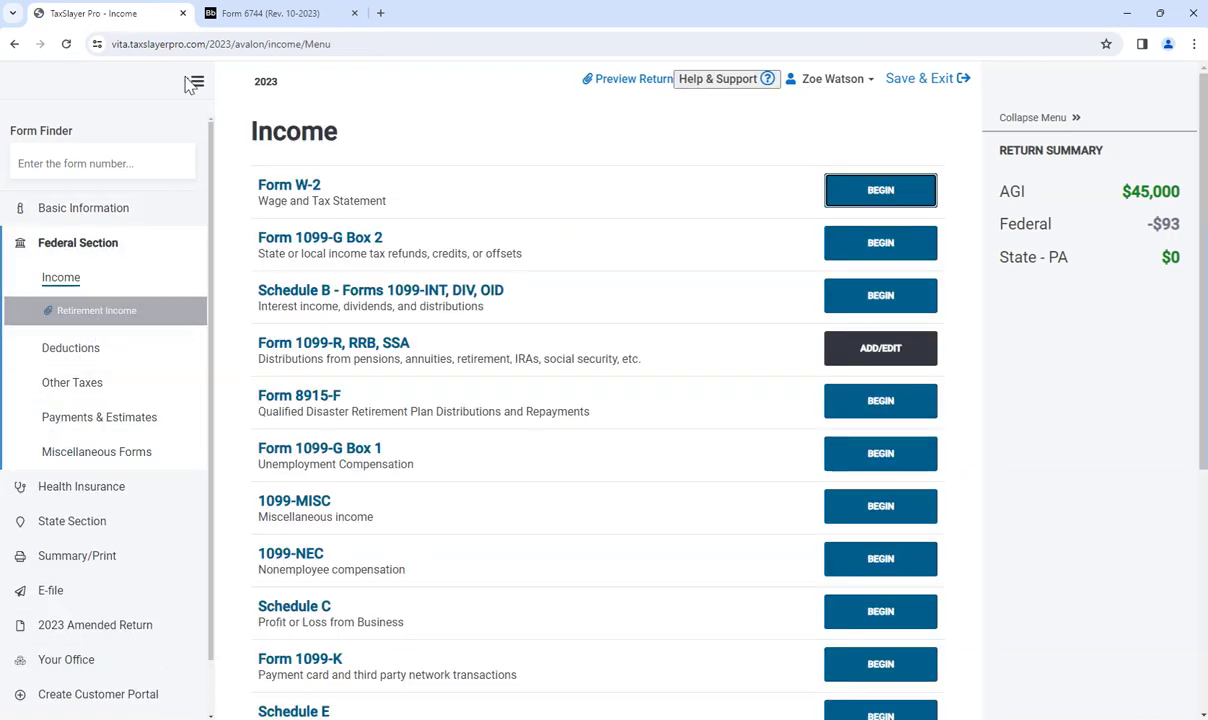
pyautogui.click(259, 18)
pyautogui.scroll(-5, 546, 505)
pyautogui.scroll(-15, 546, 505)
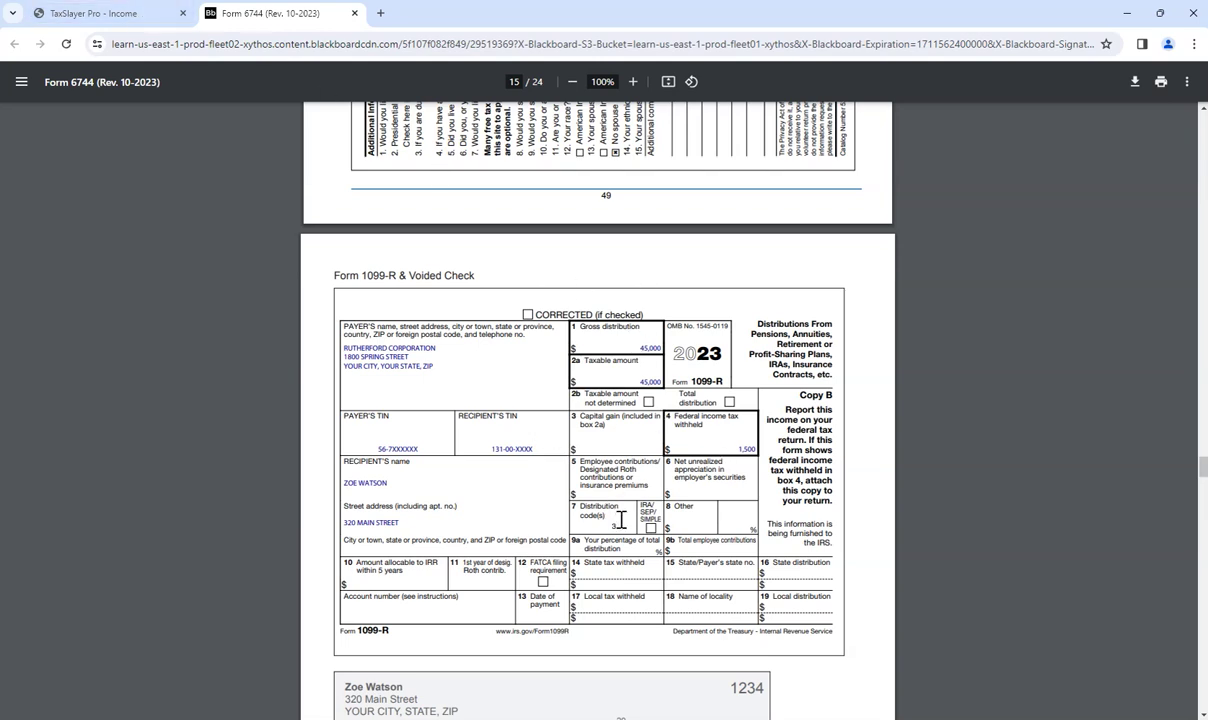
pyautogui.click(95, 13)
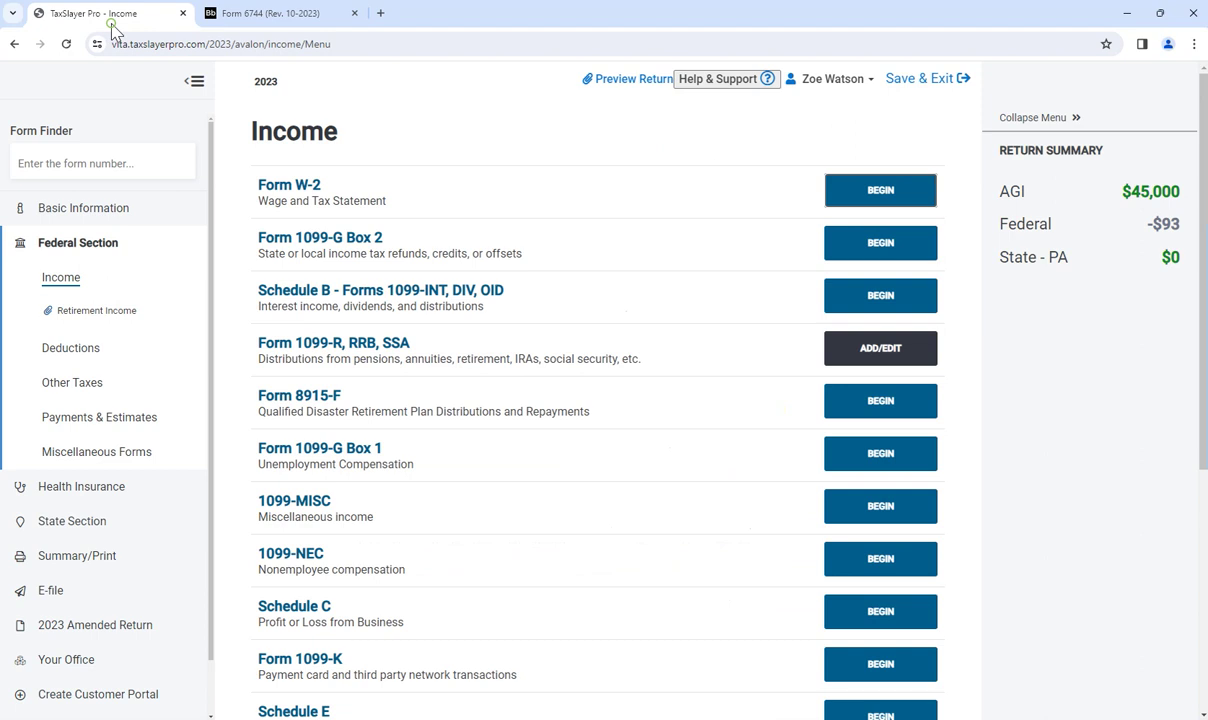
pyautogui.click(858, 357)
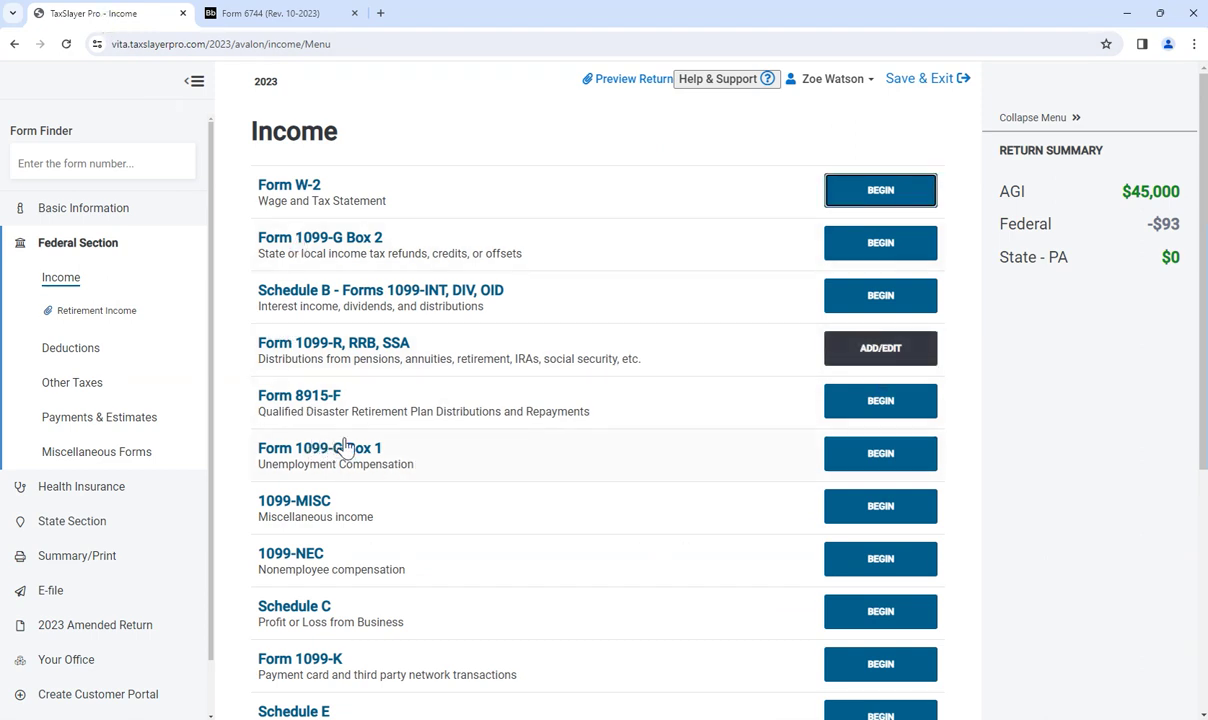
# Step: Open the tax return summary and review Form 1040 page 1, from filing status and dependents through pension income and taxable income
pyautogui.click(125, 558)
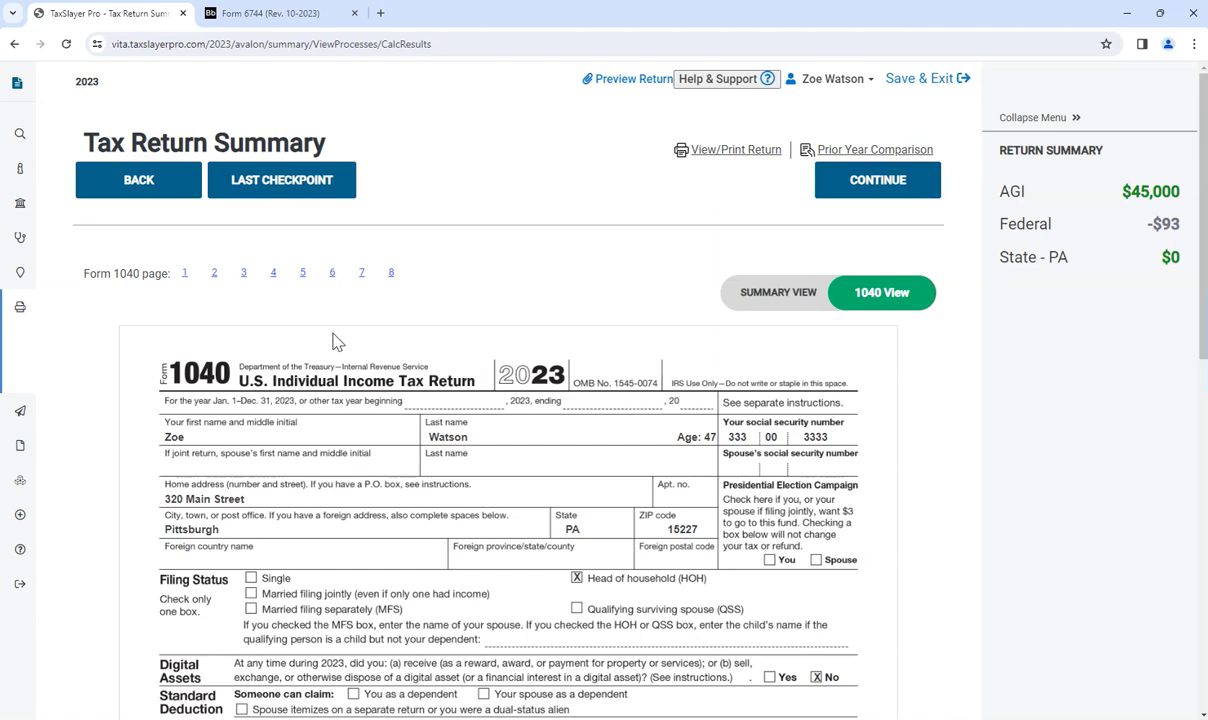
pyautogui.scroll(-3, 360, 325)
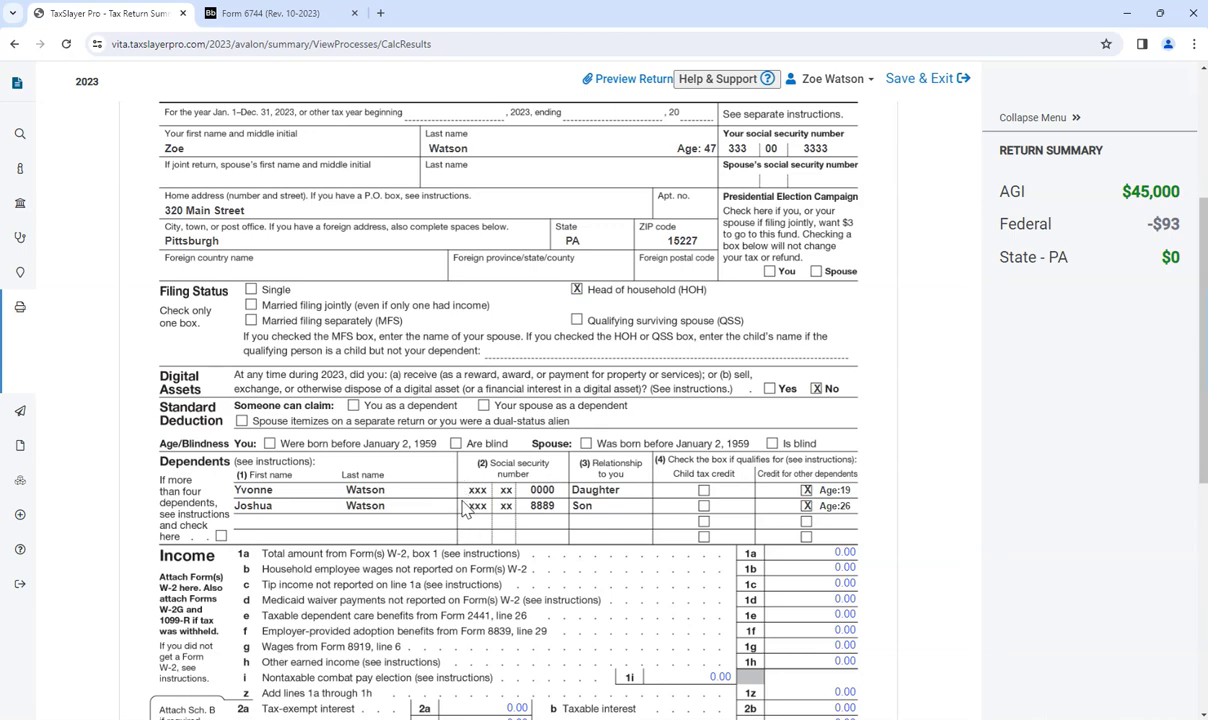
pyautogui.scroll(-5, 460, 508)
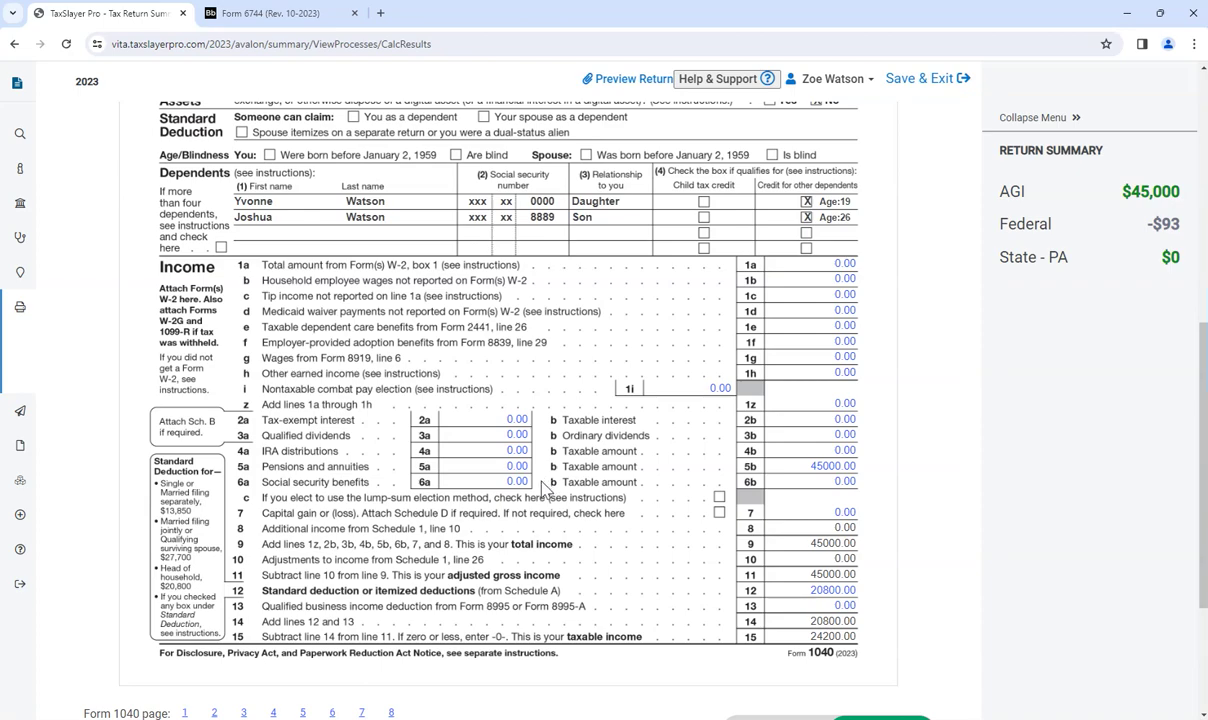
# Step: Open Form 1040 page 2 and examine the tax, the line 19 dependent credit, the withholding and the amount owed
pyautogui.scroll(-1, 380, 535)
pyautogui.click(215, 641)
pyautogui.scroll(6, 530, 500)
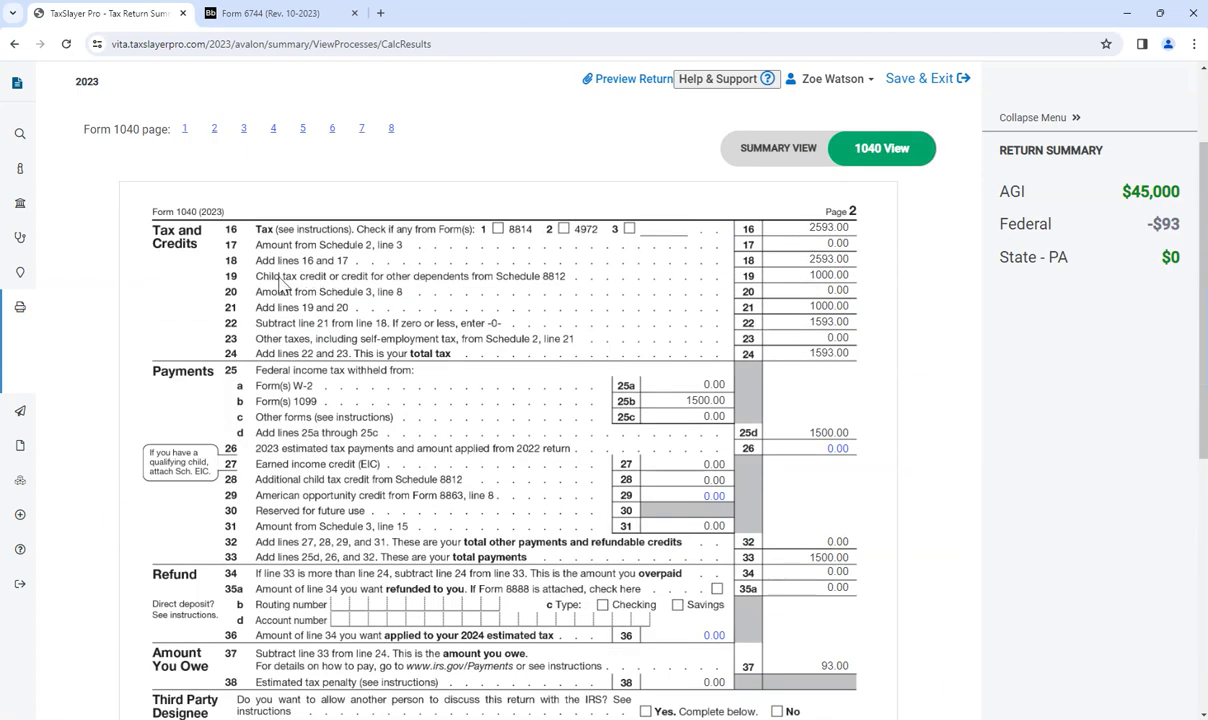
pyautogui.doubleClick(817, 280)
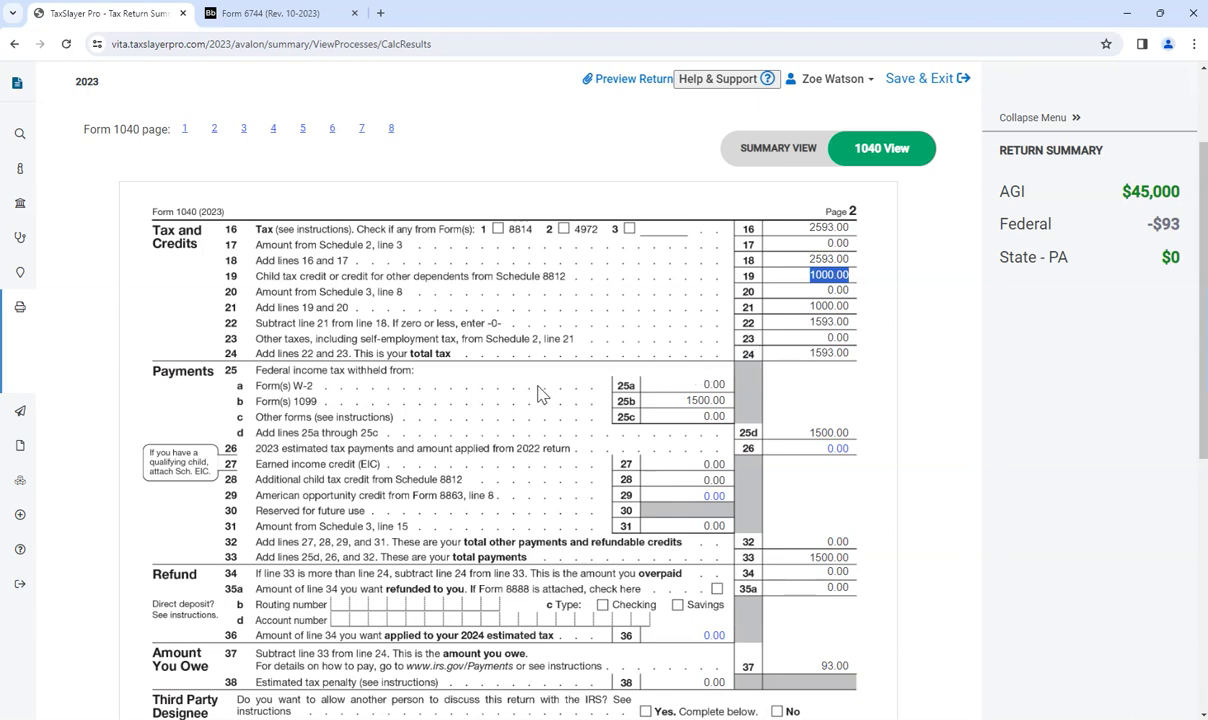
pyautogui.scroll(-3, 535, 400)
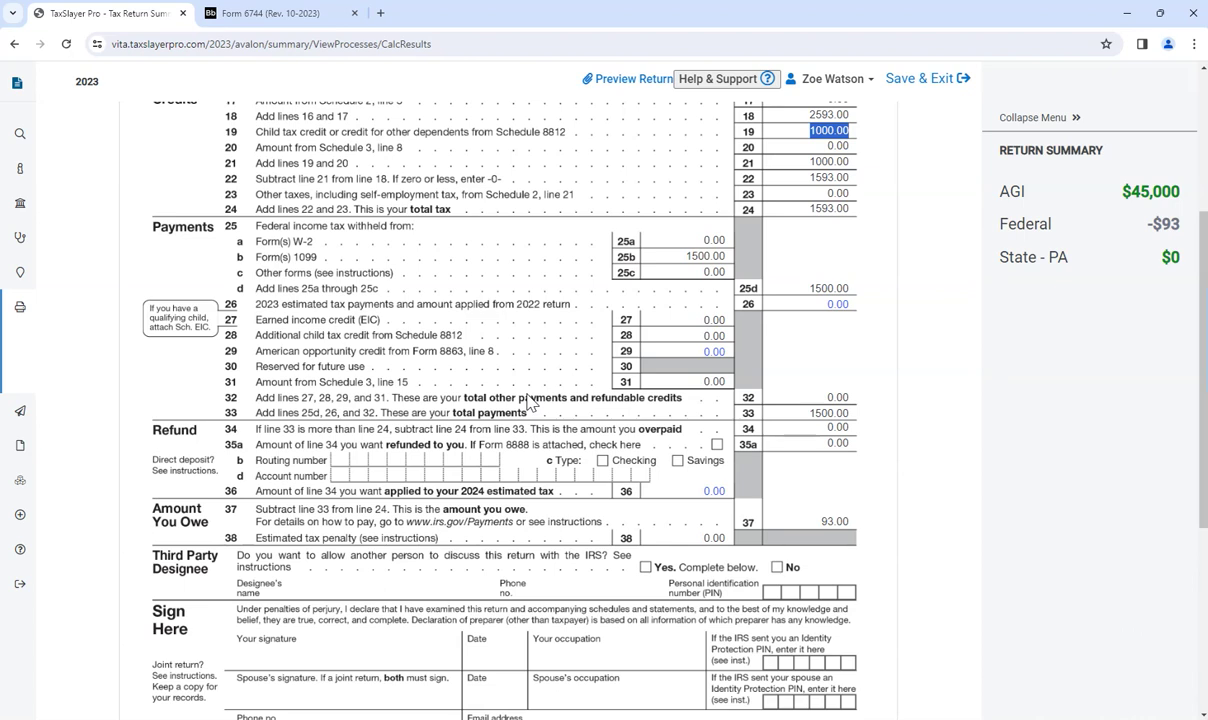
# Step: Return to the workpapers PDF and find the Basic Scenario 9 directions and interview notes
pyautogui.click(272, 14)
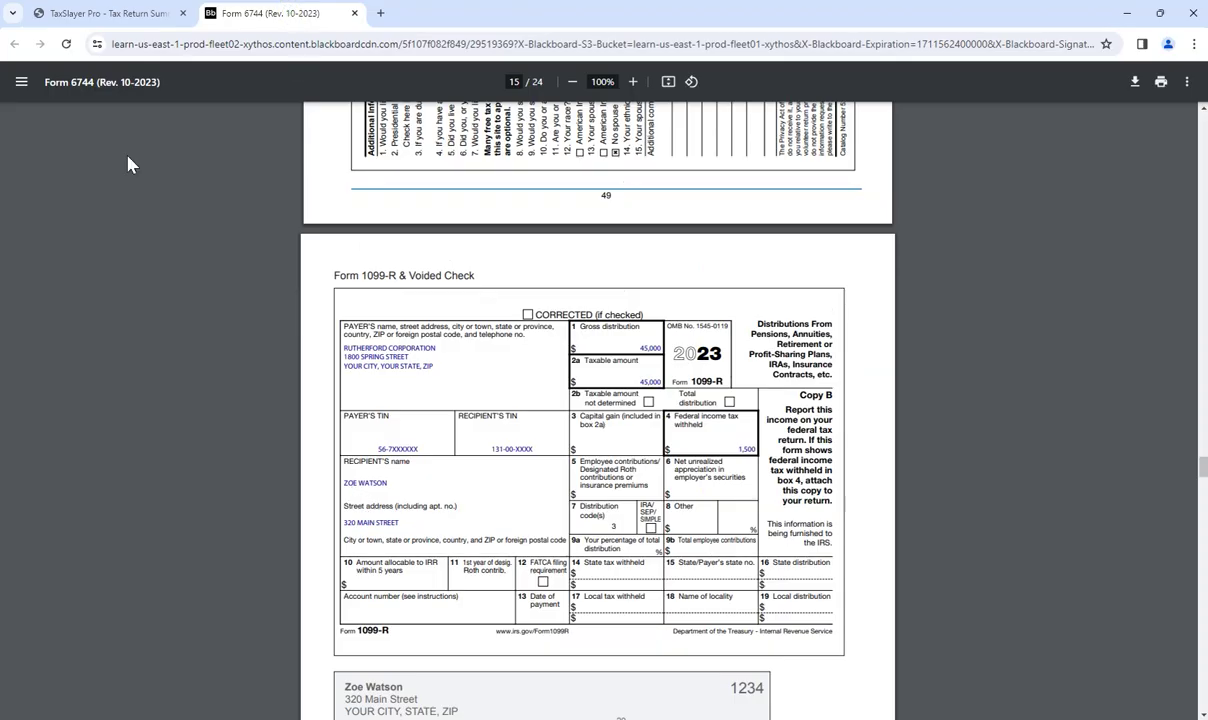
pyautogui.click(110, 14)
pyautogui.click(285, 14)
pyautogui.scroll(-7, 479, 533)
pyautogui.scroll(-10, 479, 545)
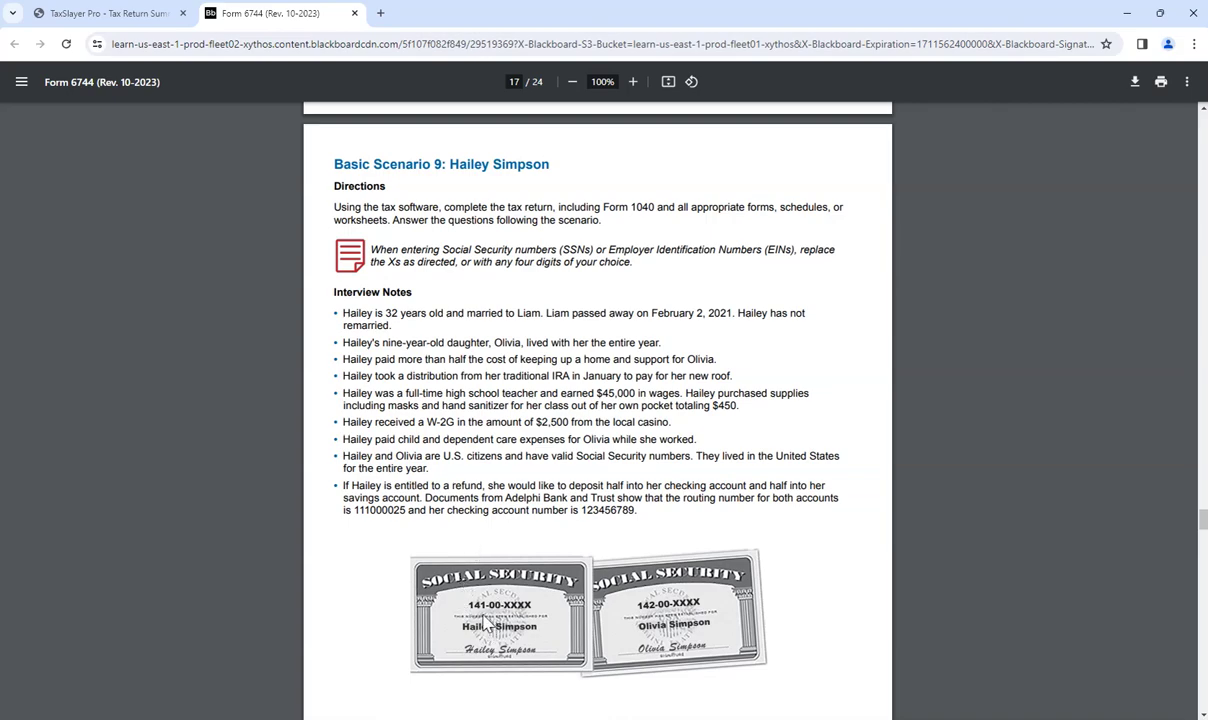
# Step: Look through the Basic Scenario 9 intake sheet, tax forms, daycare statement and voided check, ending at the scenario's test questions
pyautogui.scroll(-15, 560, 600)
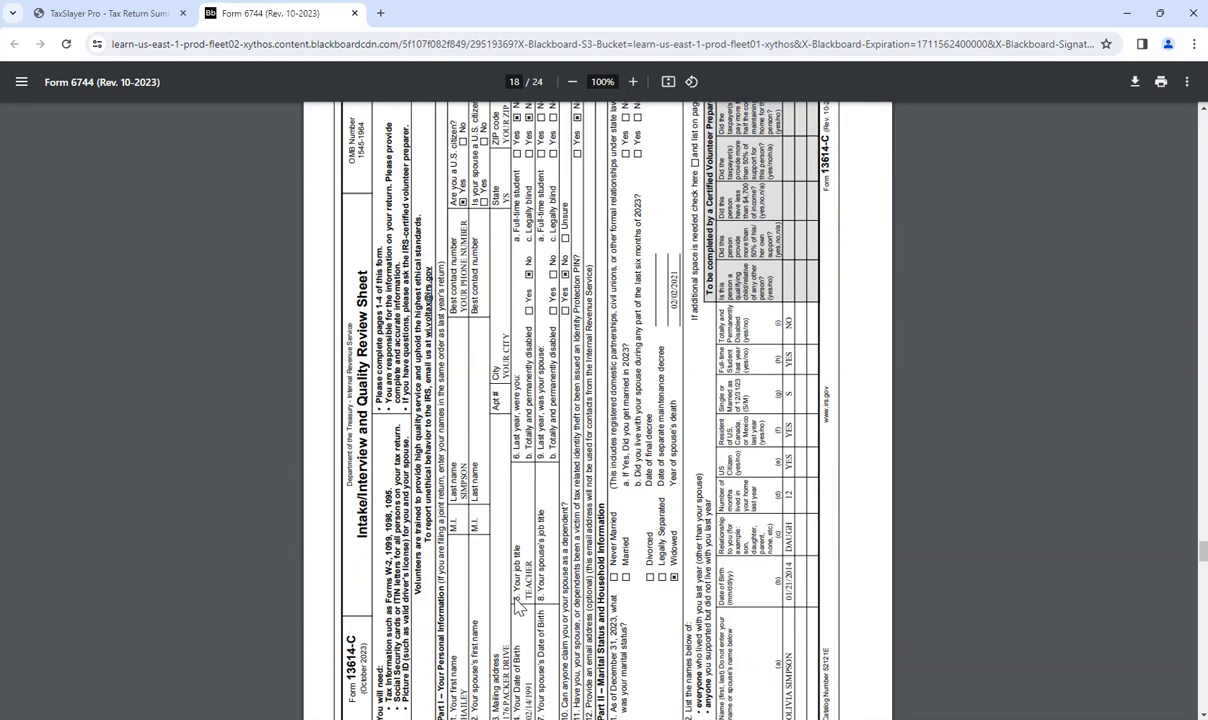
pyautogui.scroll(-15, 521, 600)
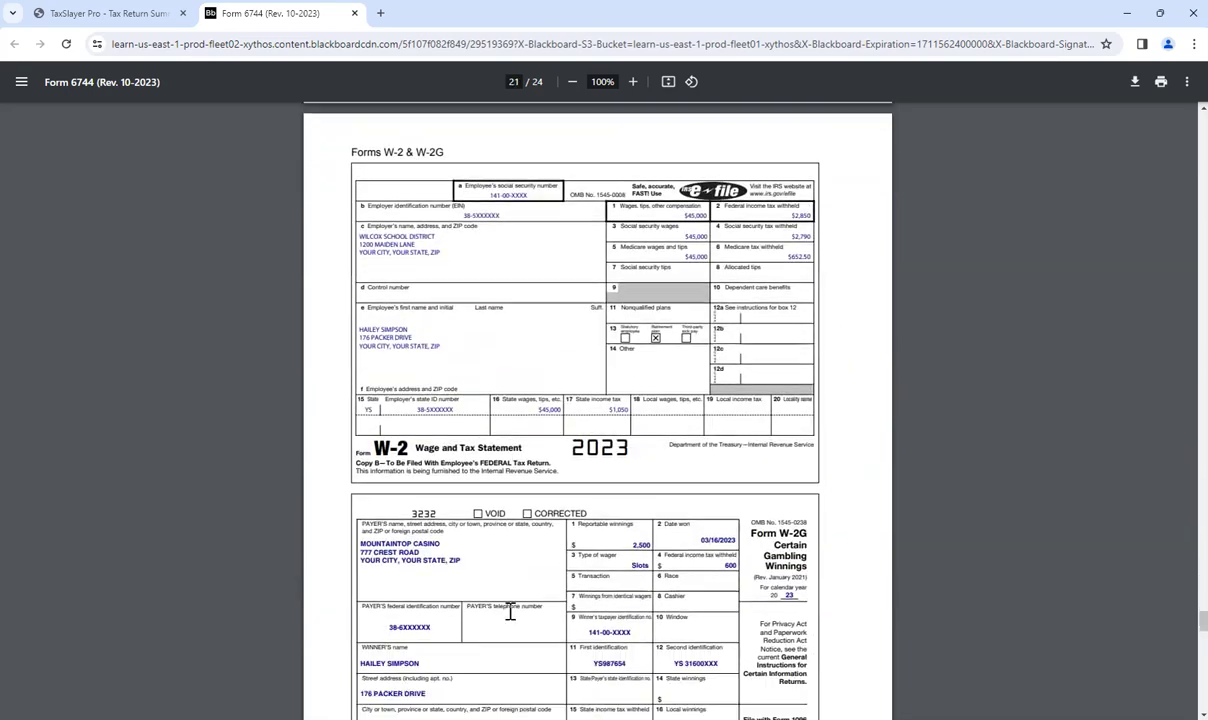
pyautogui.scroll(-15, 511, 614)
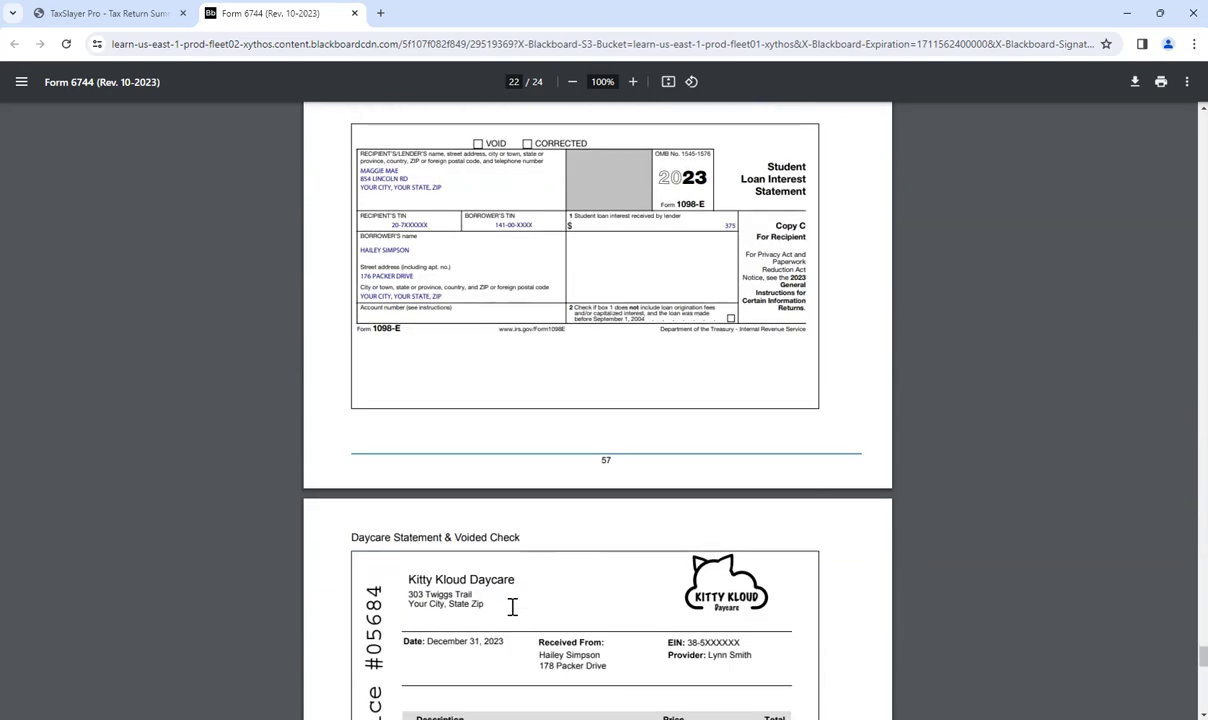
pyautogui.scroll(-3, 512, 614)
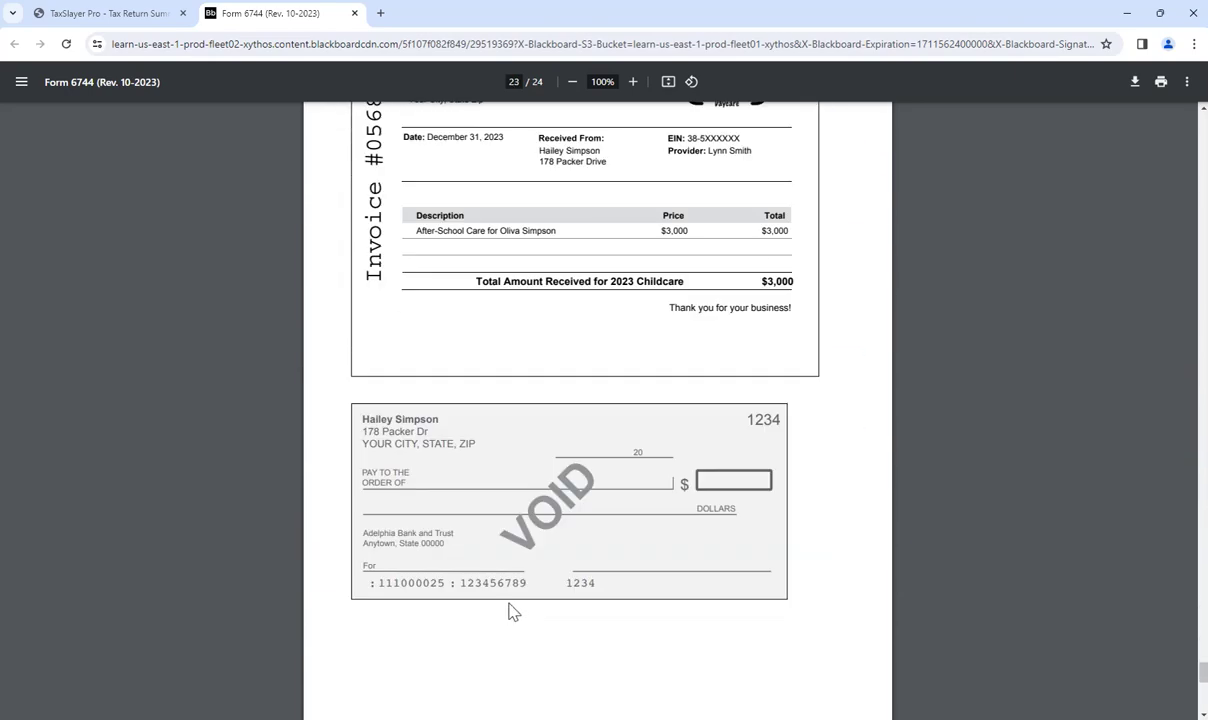
pyautogui.scroll(-6, 510, 611)
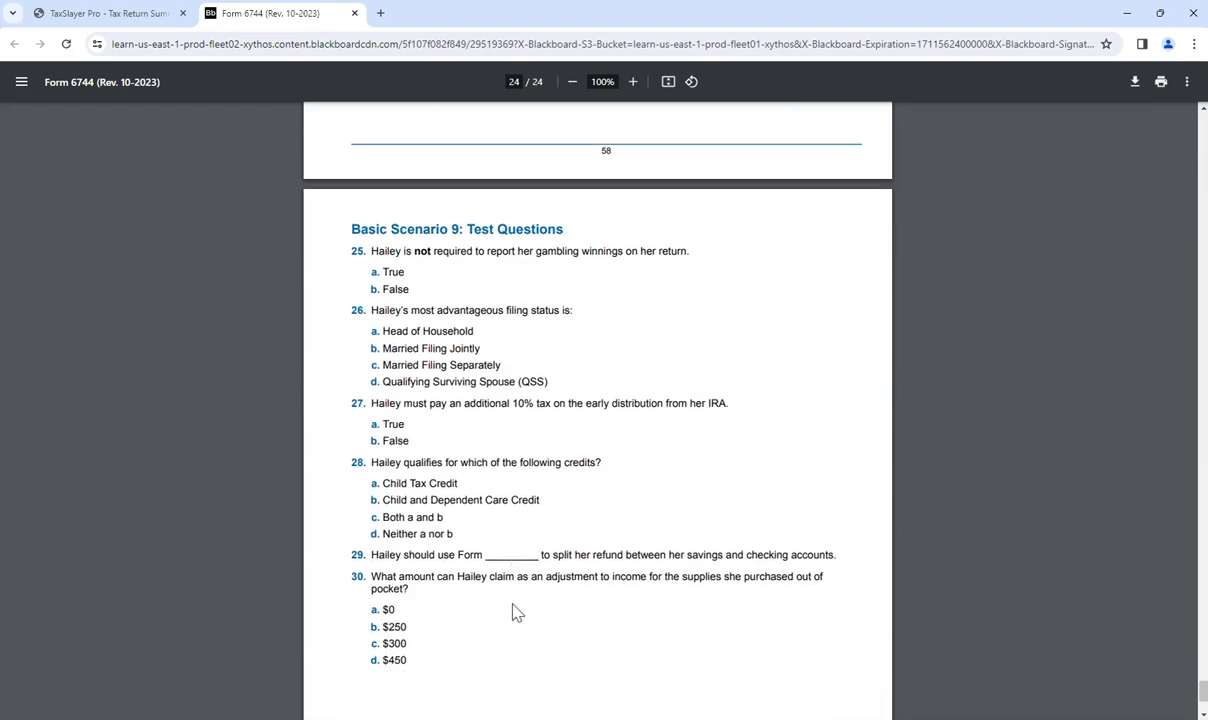